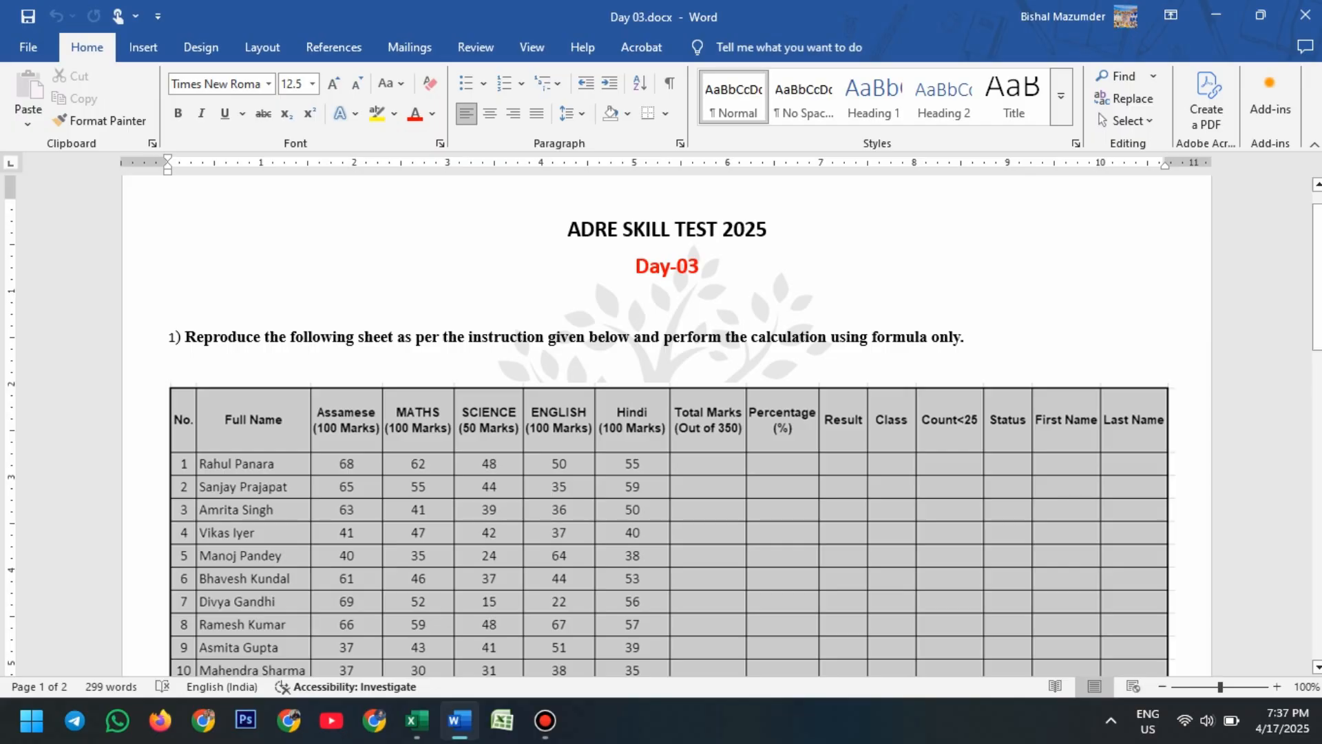
Read the marks table and the heading, data font and alignment instructions in the Day 03 document
scroll(661, 427, down, 1)
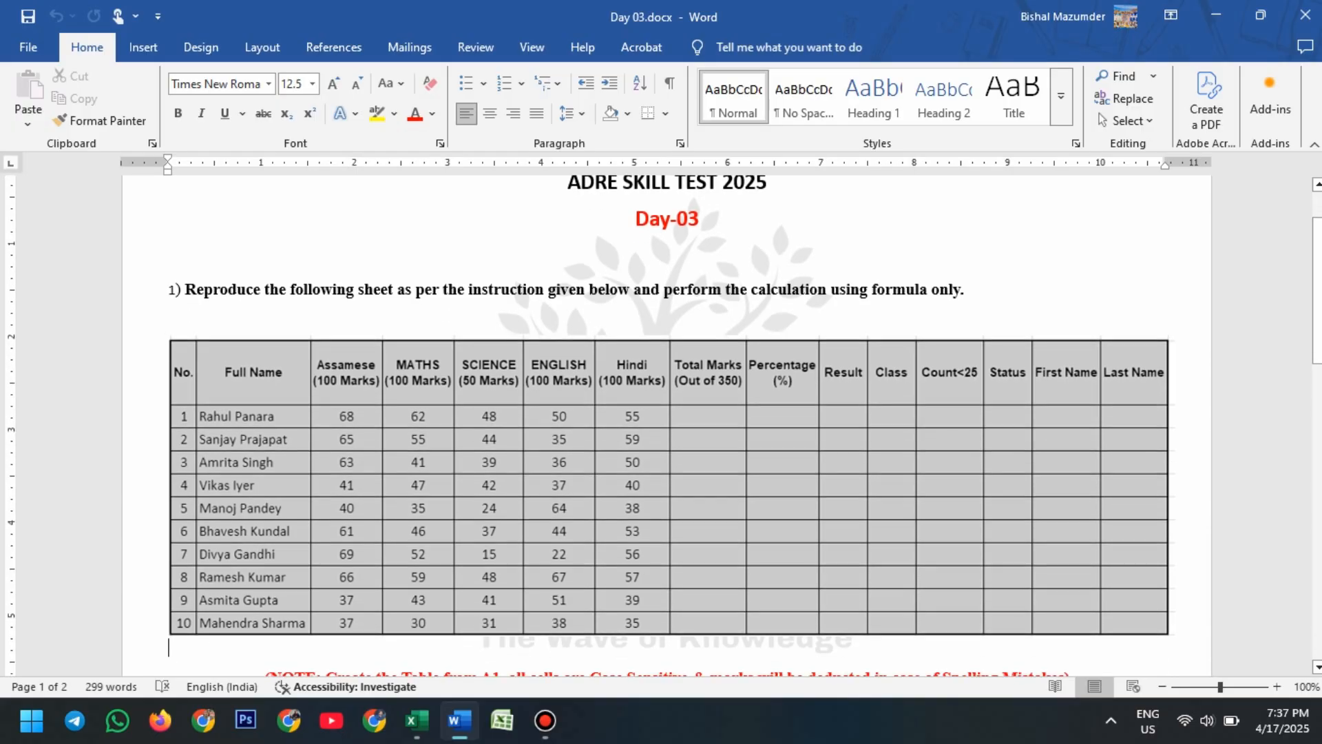
scroll(661, 427, down, 1)
scroll(661, 427, down, 1)
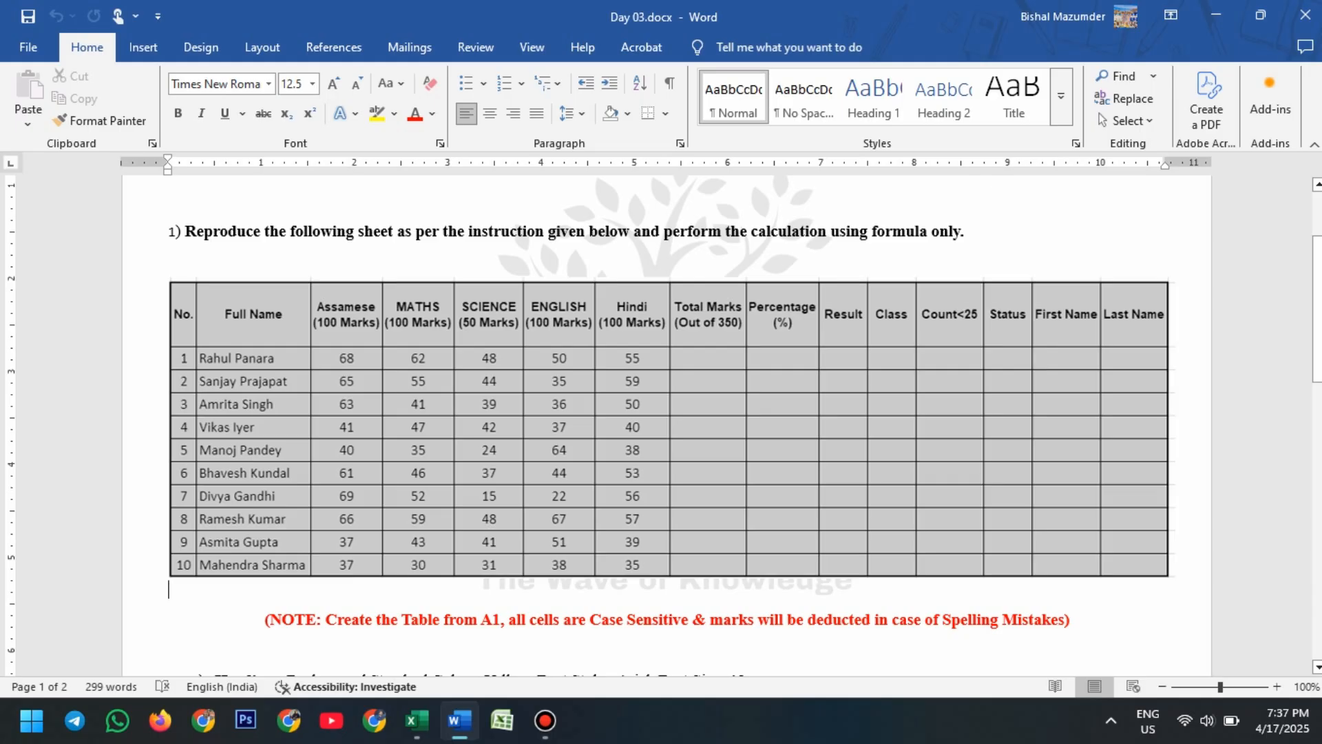
scroll(662, 413, down, 1)
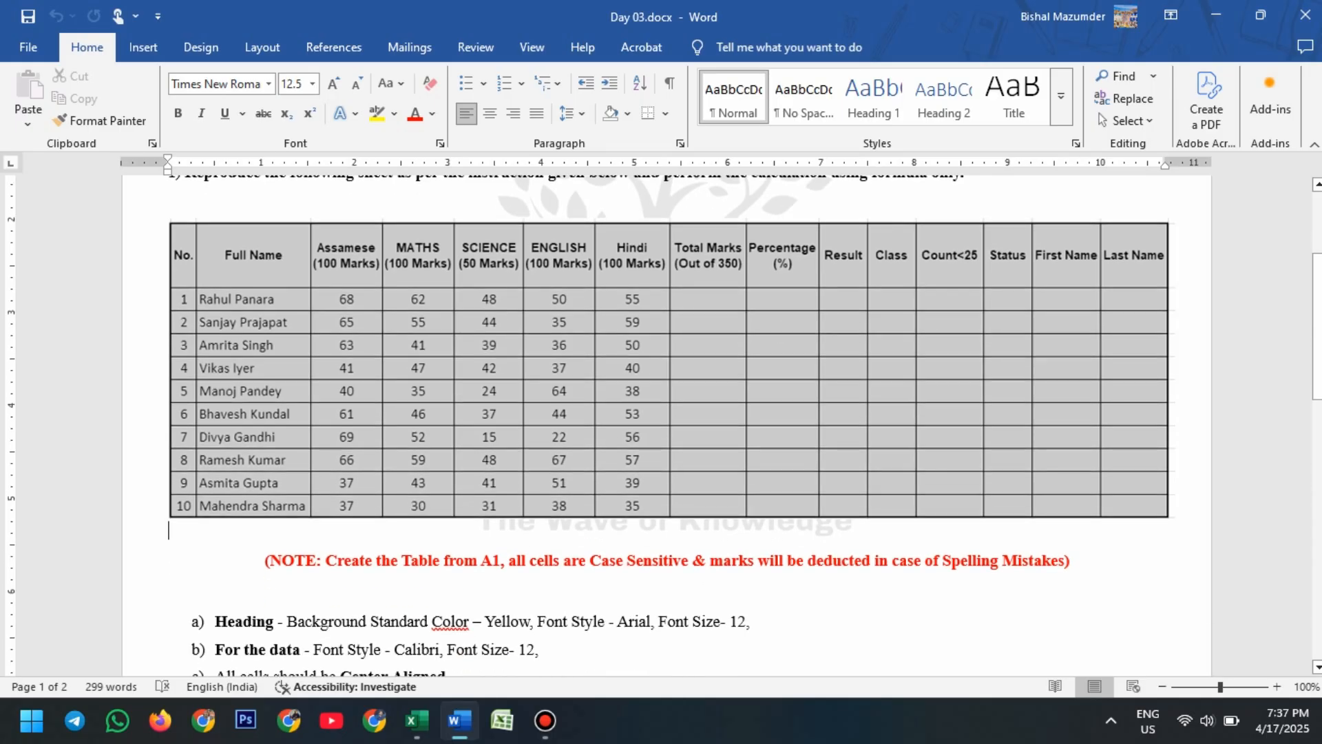
scroll(661, 413, down, 1)
scroll(662, 413, down, 3)
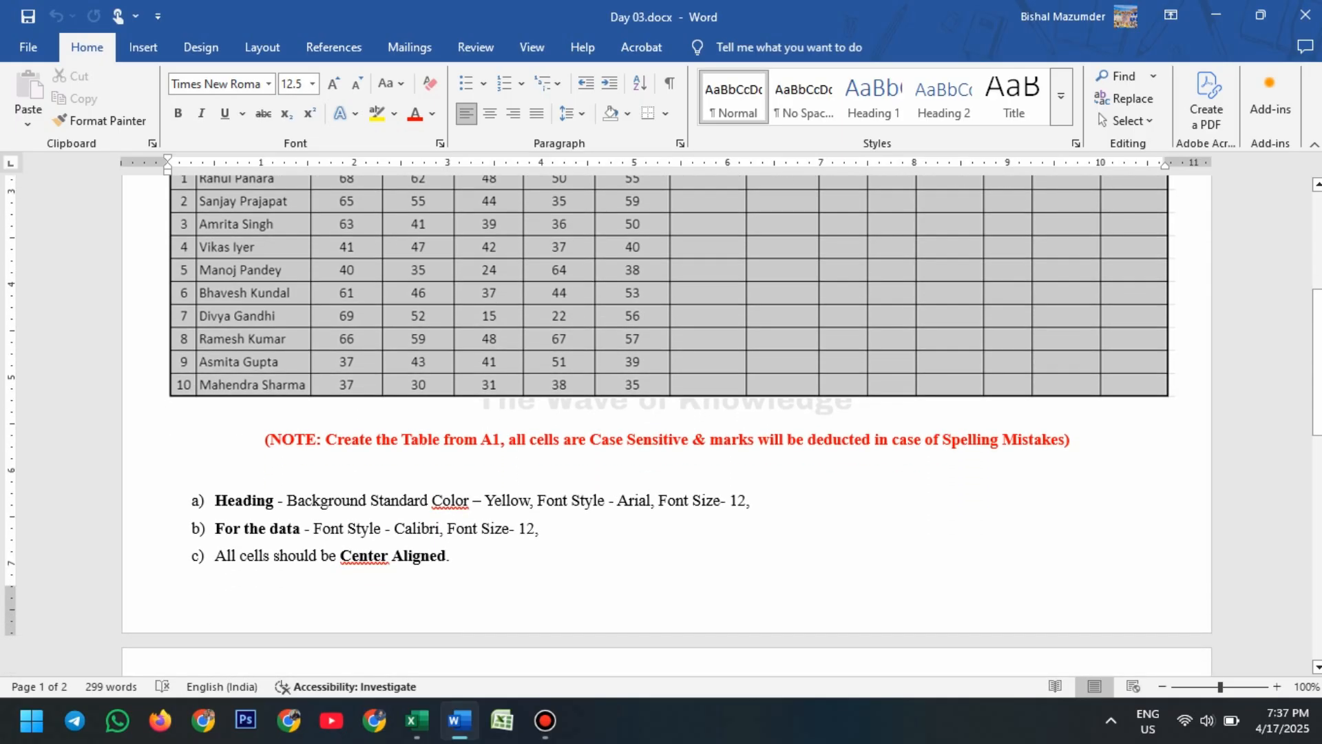
scroll(661, 413, up, 3)
scroll(661, 413, up, 4)
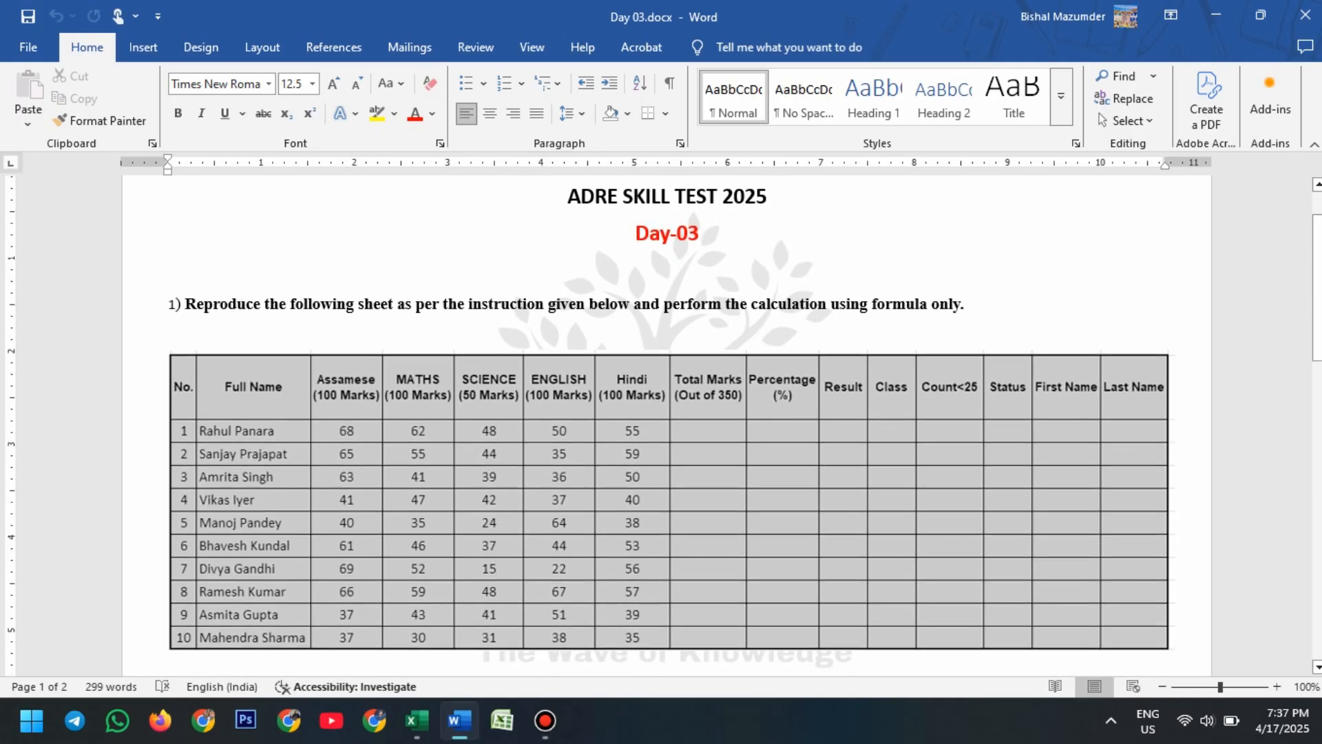
scroll(661, 413, down, 2)
scroll(661, 414, down, 1)
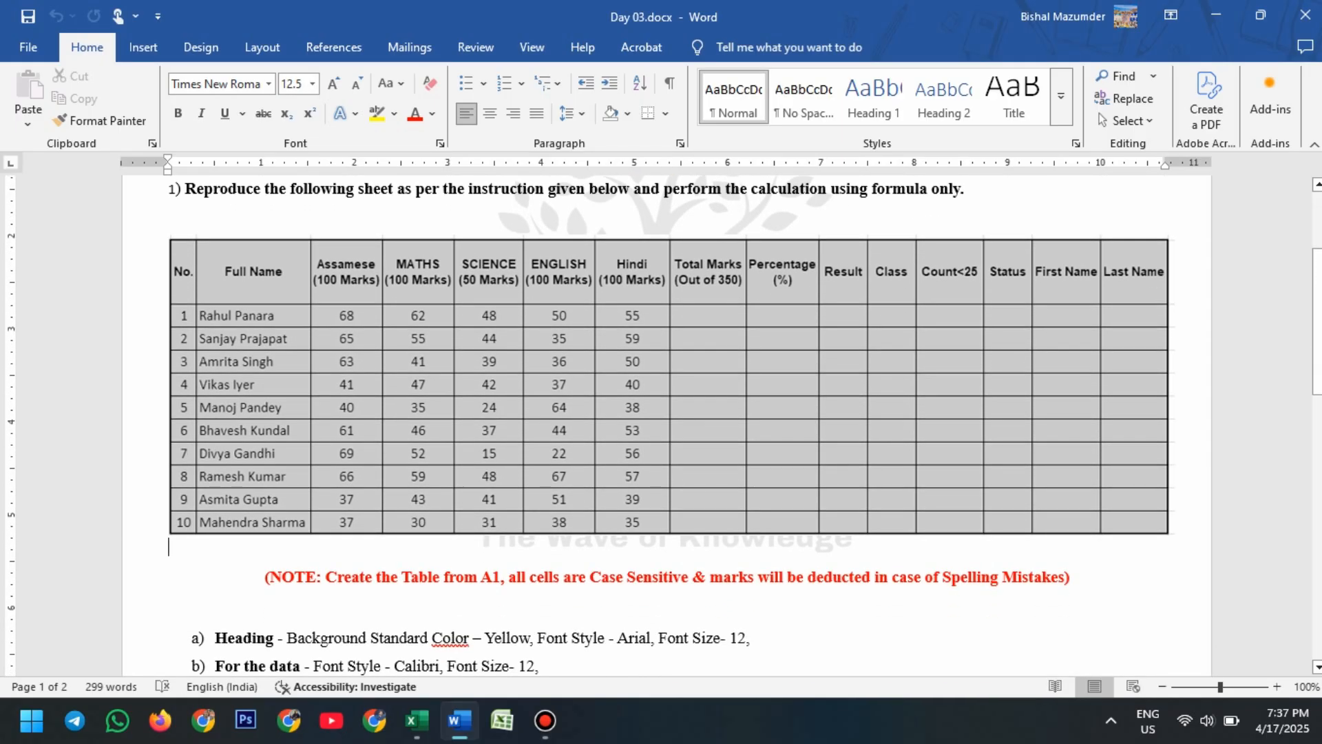
scroll(672, 426, down, 3)
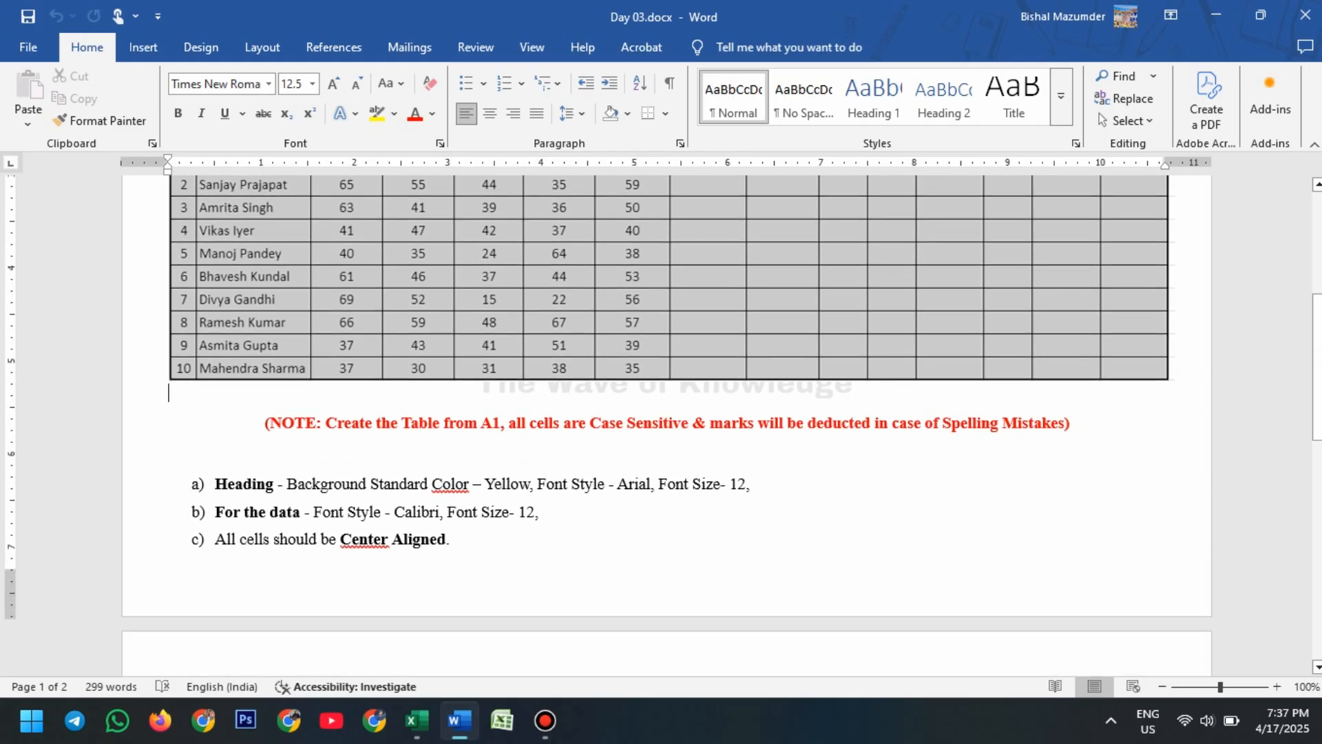
scroll(661, 413, down, 1)
scroll(661, 413, down, 2)
scroll(667, 426, down, 1)
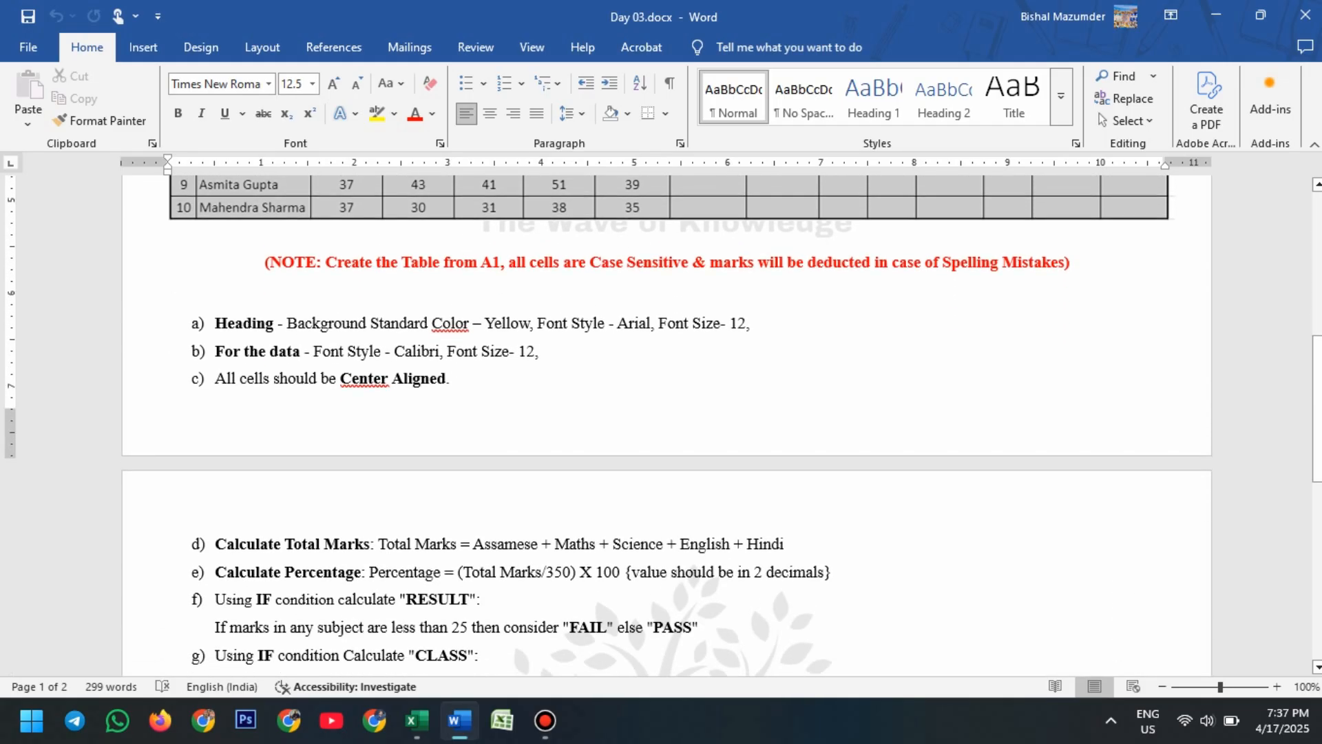
scroll(667, 426, up, 10)
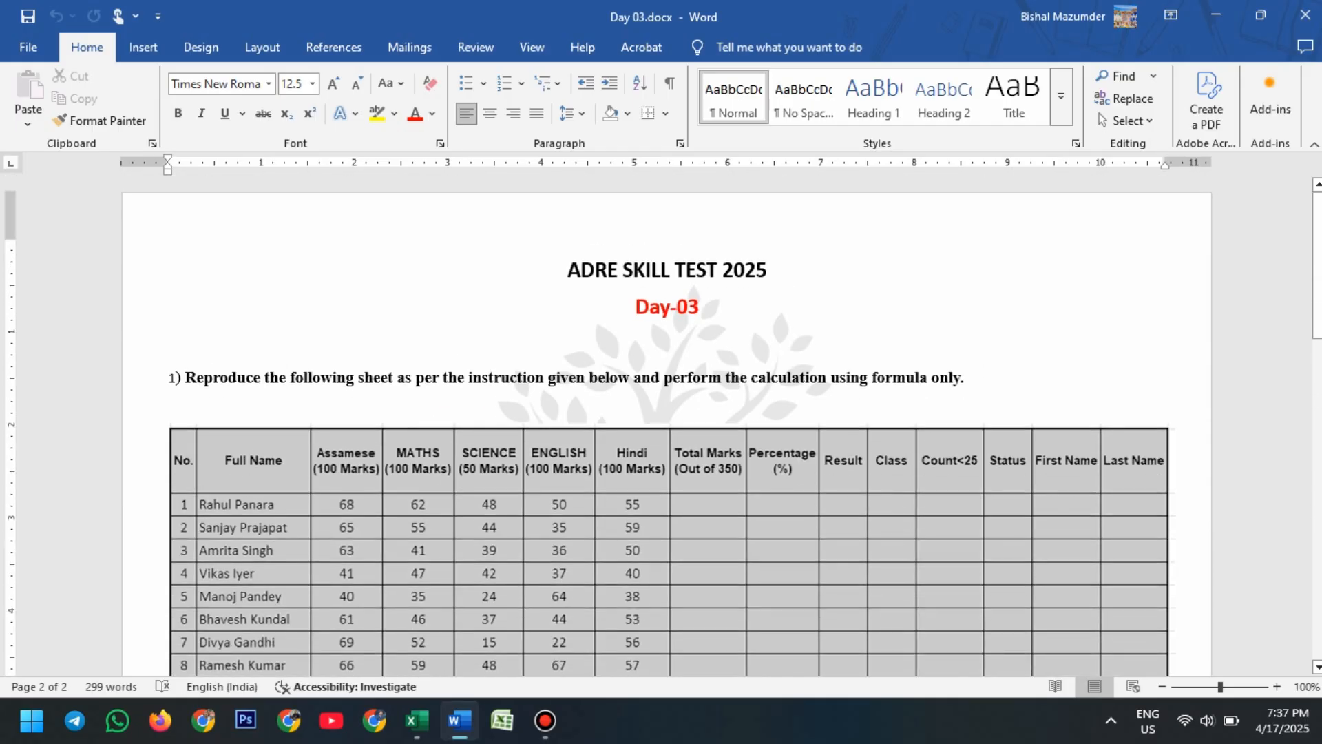
scroll(667, 425, down, 7)
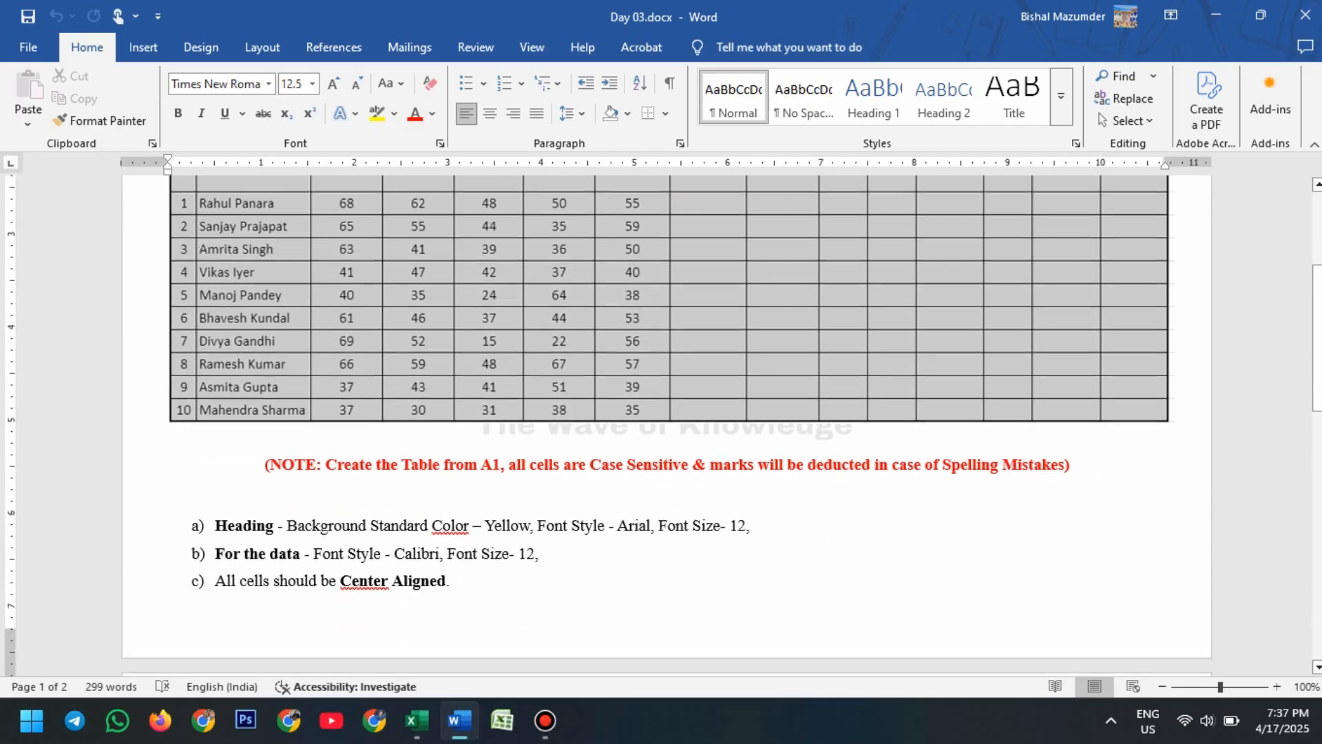
scroll(666, 426, down, 1)
scroll(667, 425, up, 3)
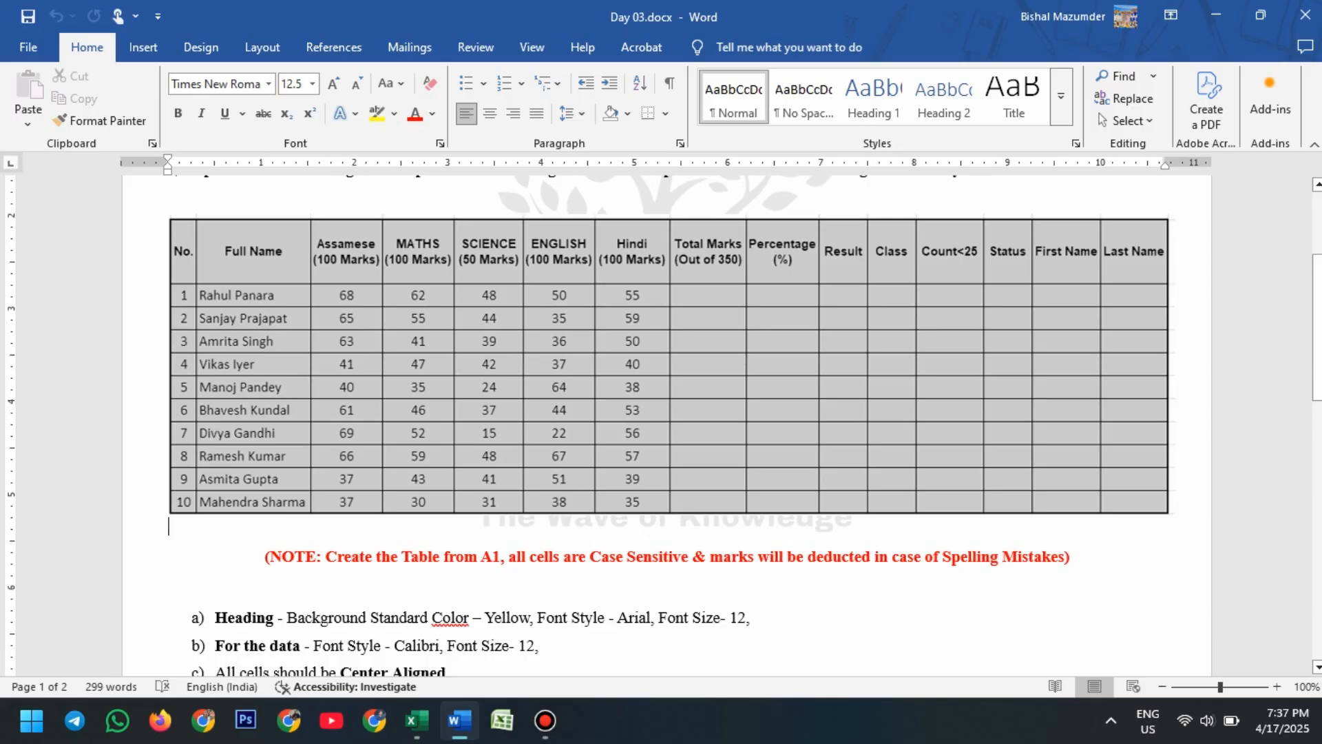
scroll(667, 426, down, 3)
scroll(667, 425, down, 5)
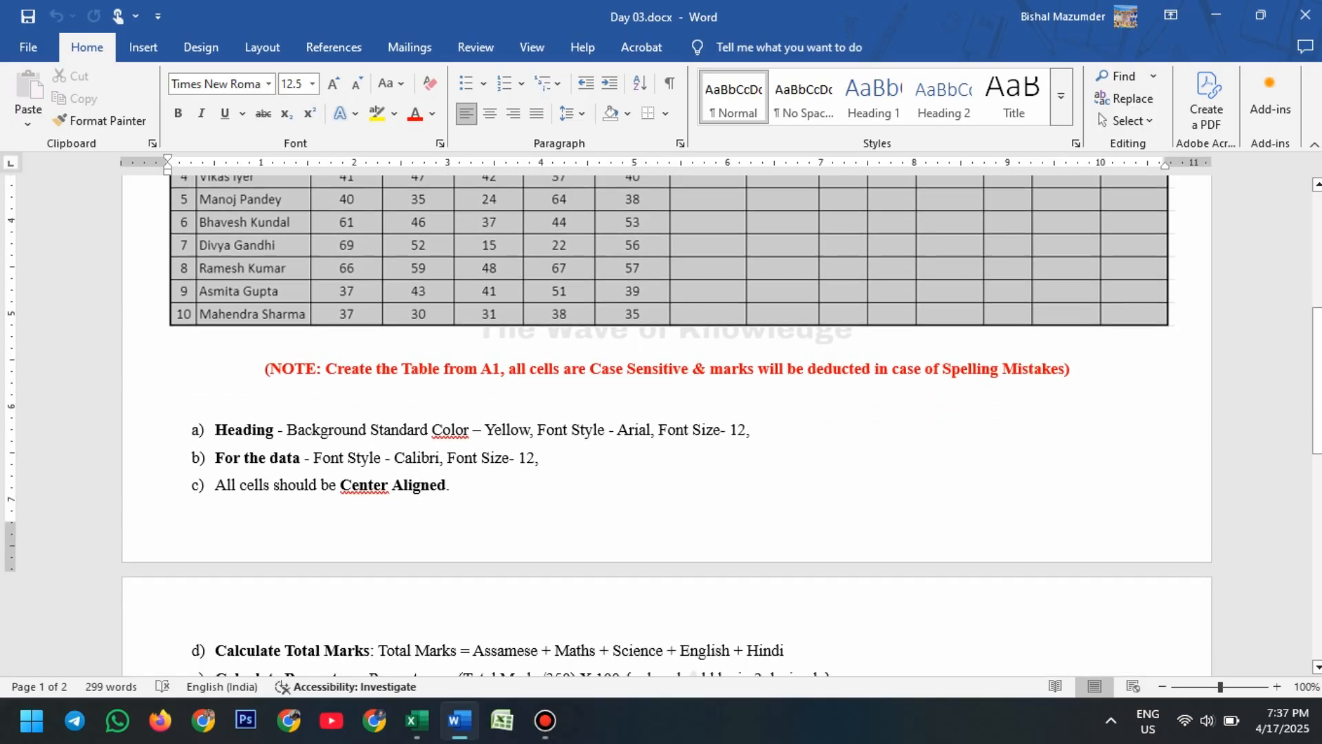
Read the calculation, Text-to-Columns, shading and pie-chart tasks d to l on the document's second page
scroll(667, 425, down, 1)
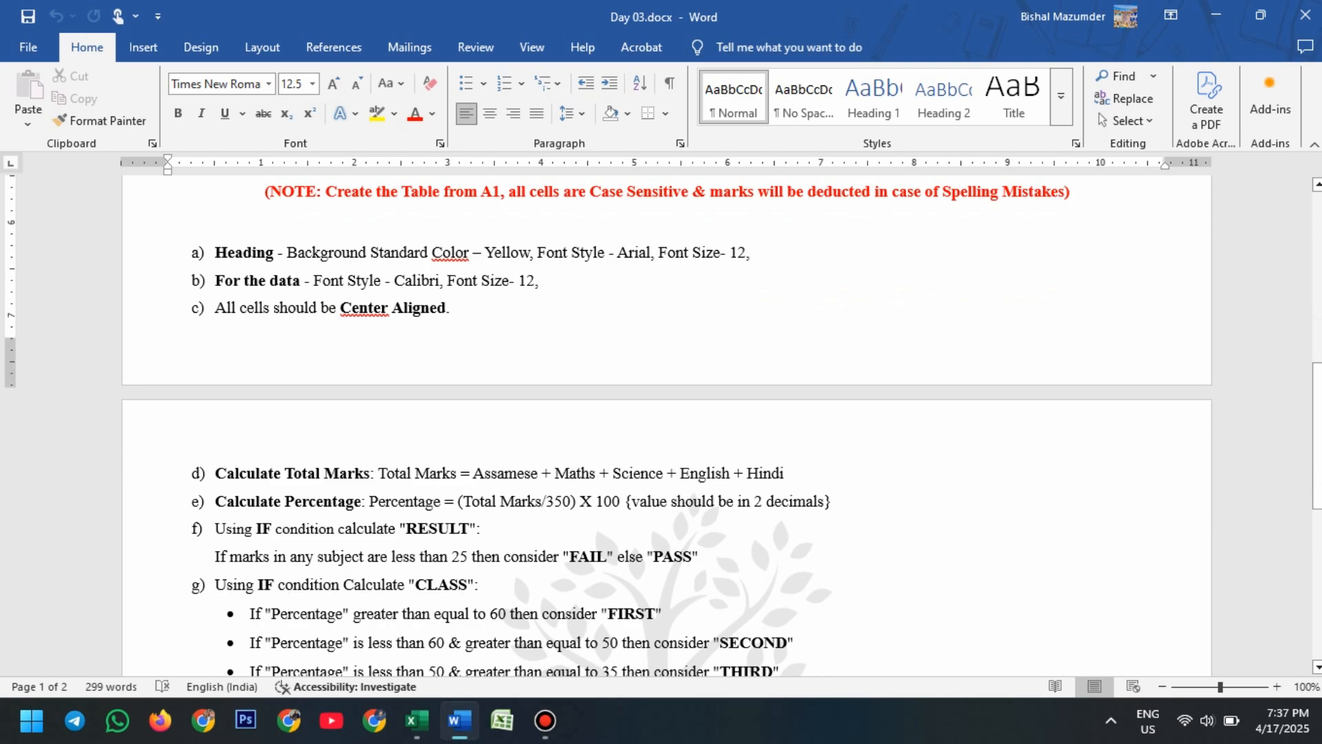
scroll(667, 426, down, 3)
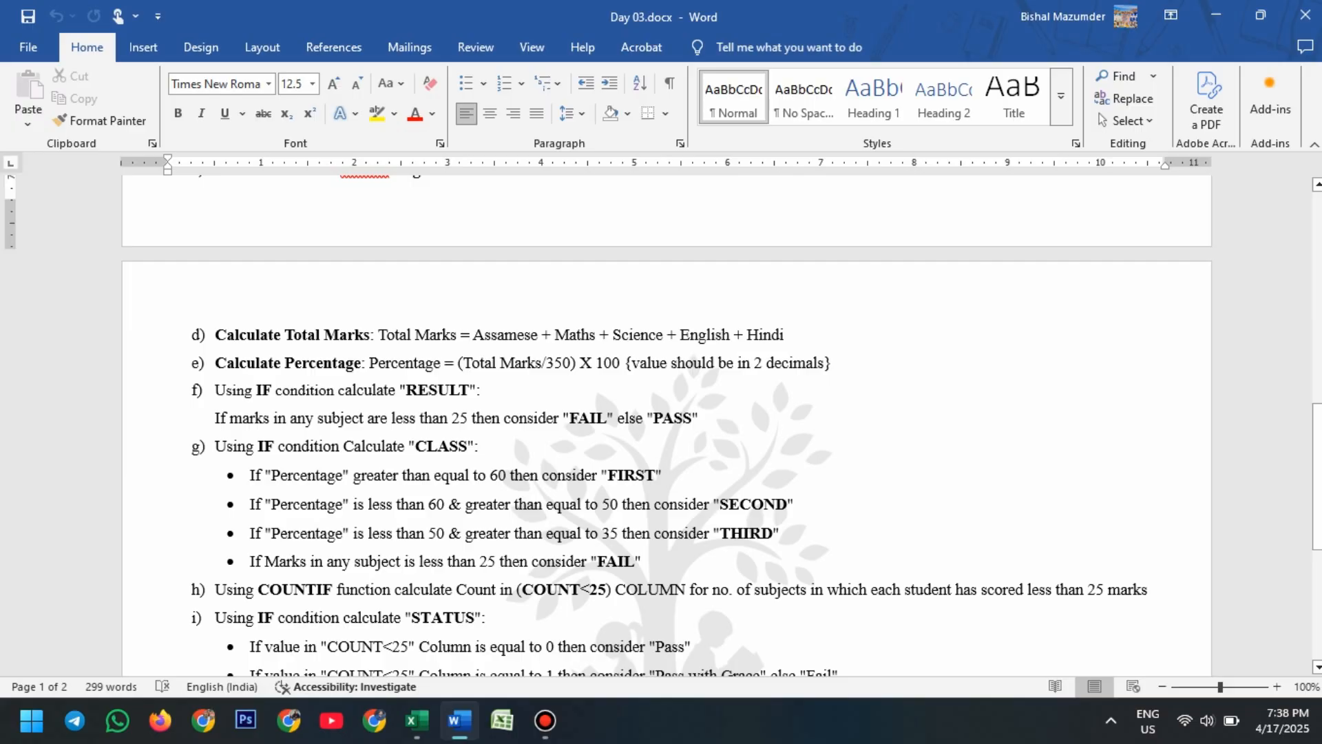
scroll(667, 425, down, 2)
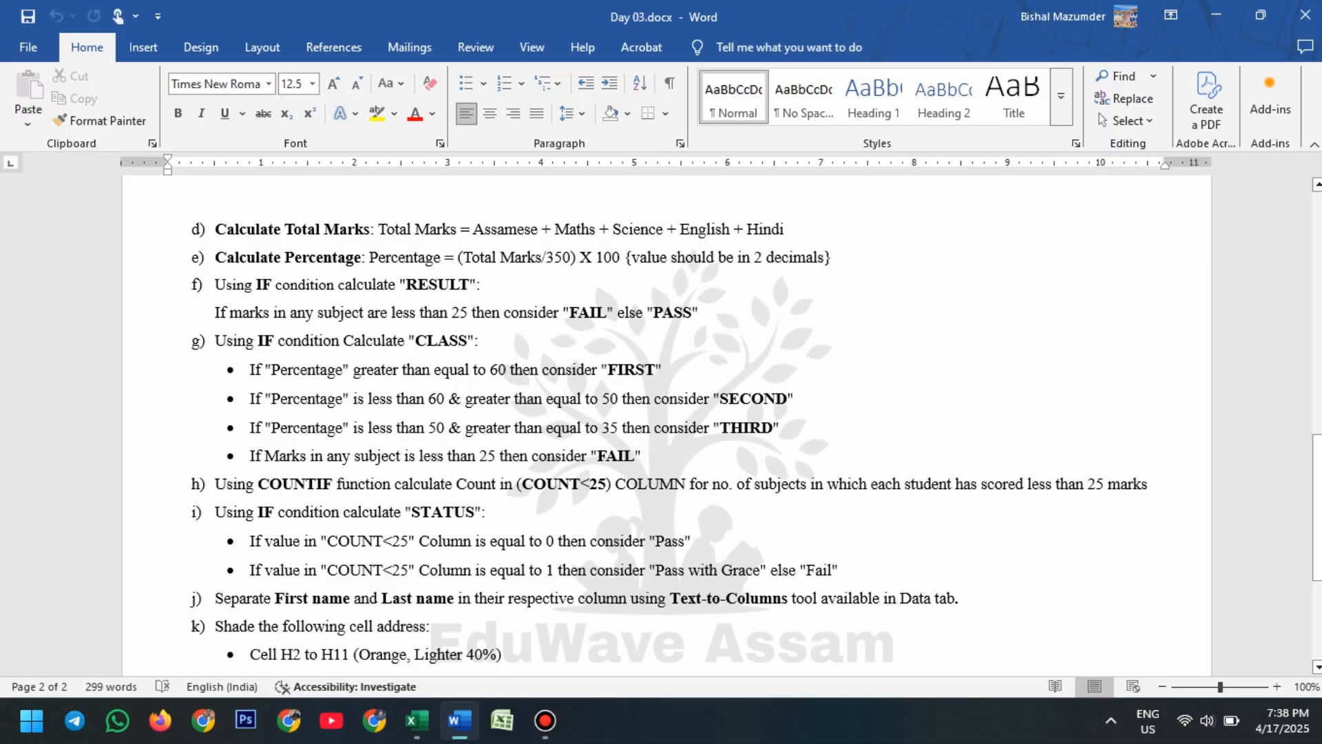
scroll(667, 425, down, 1)
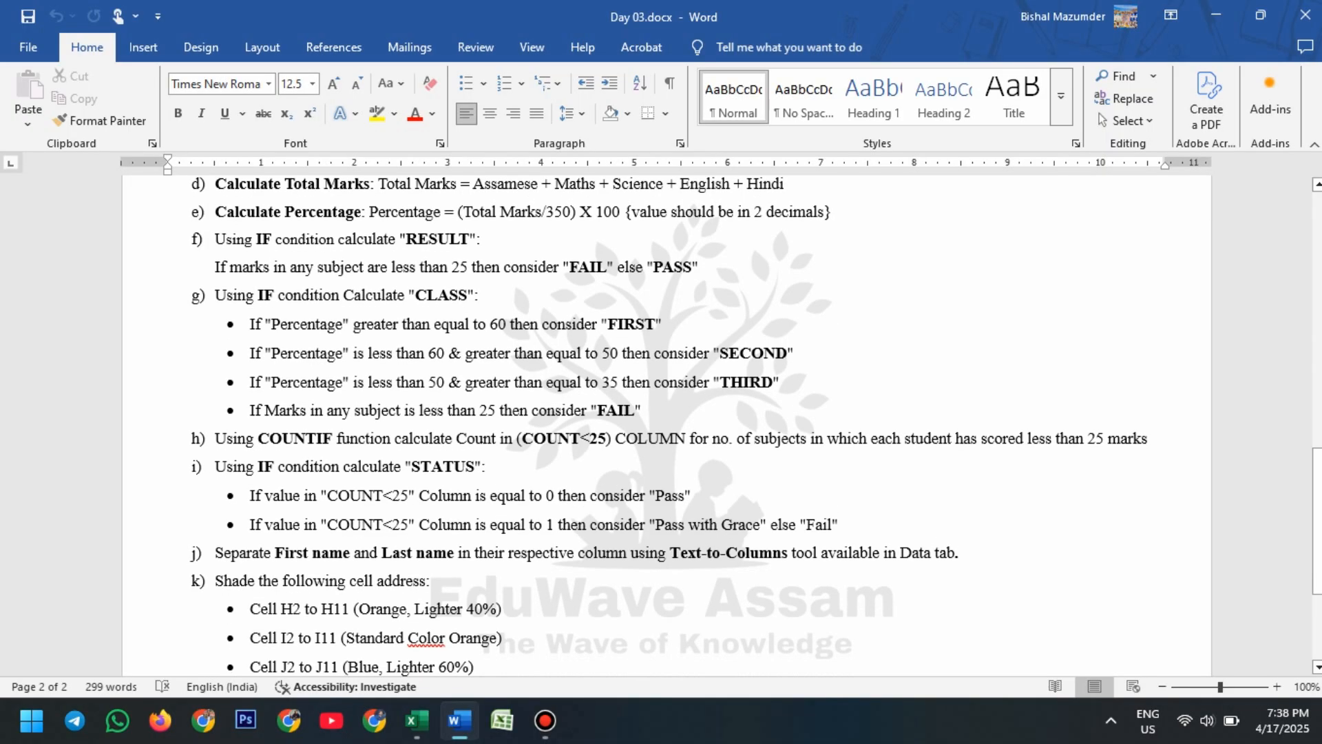
scroll(667, 426, down, 2)
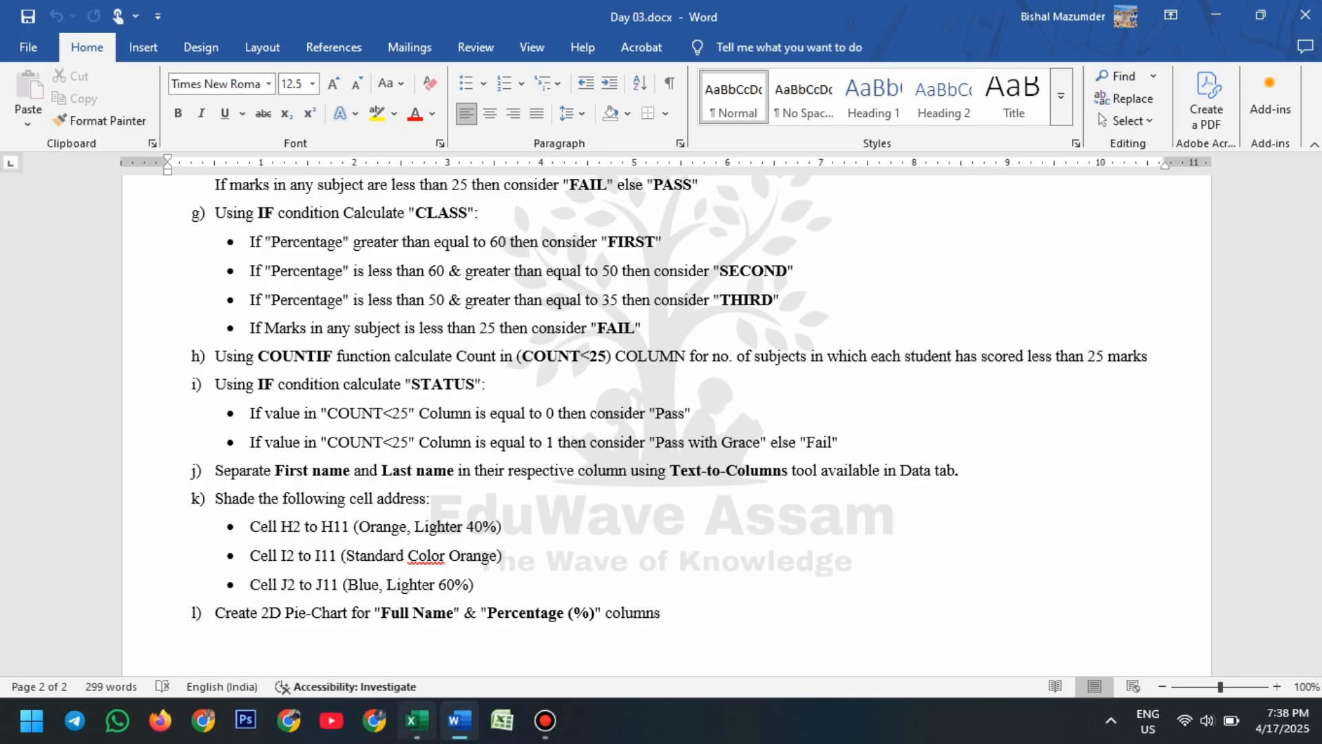
Switch to the Book1.xlsx workbook in Excel and inspect the Total Marks formula in cell H2
click(416, 721)
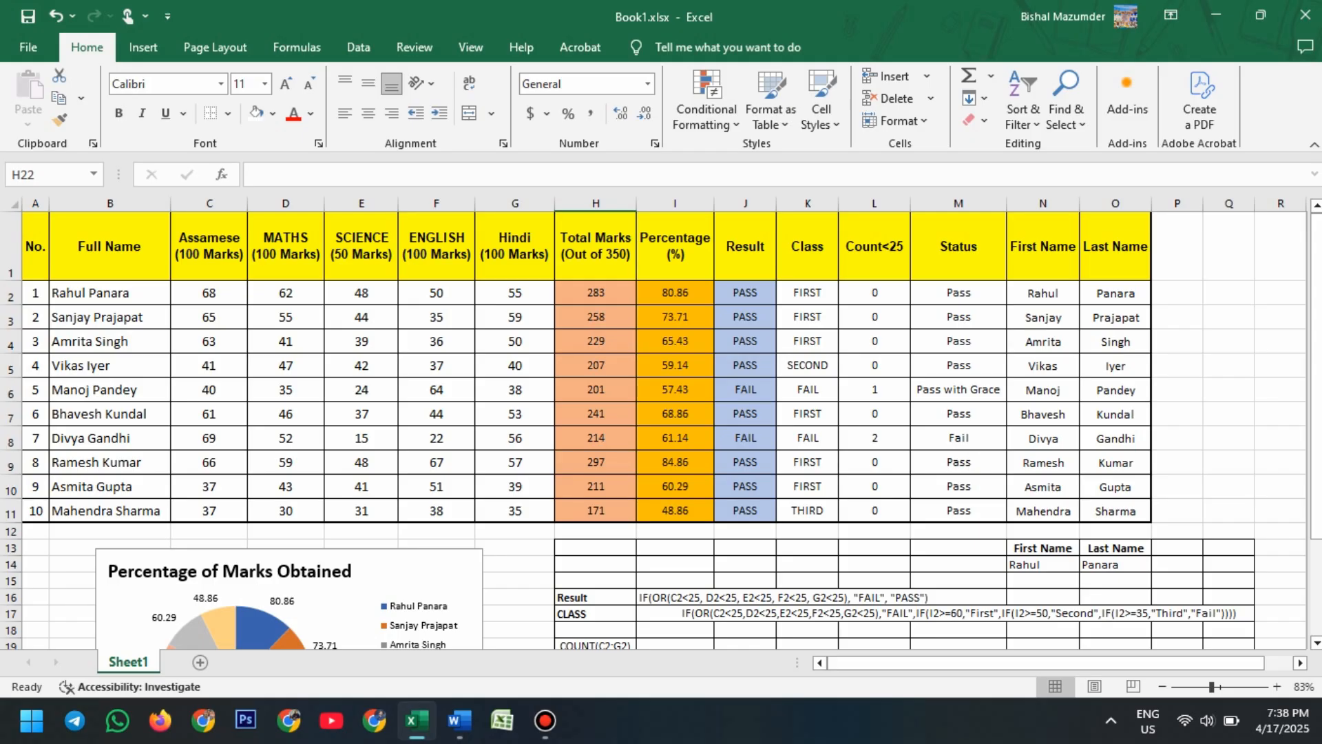
click(596, 246)
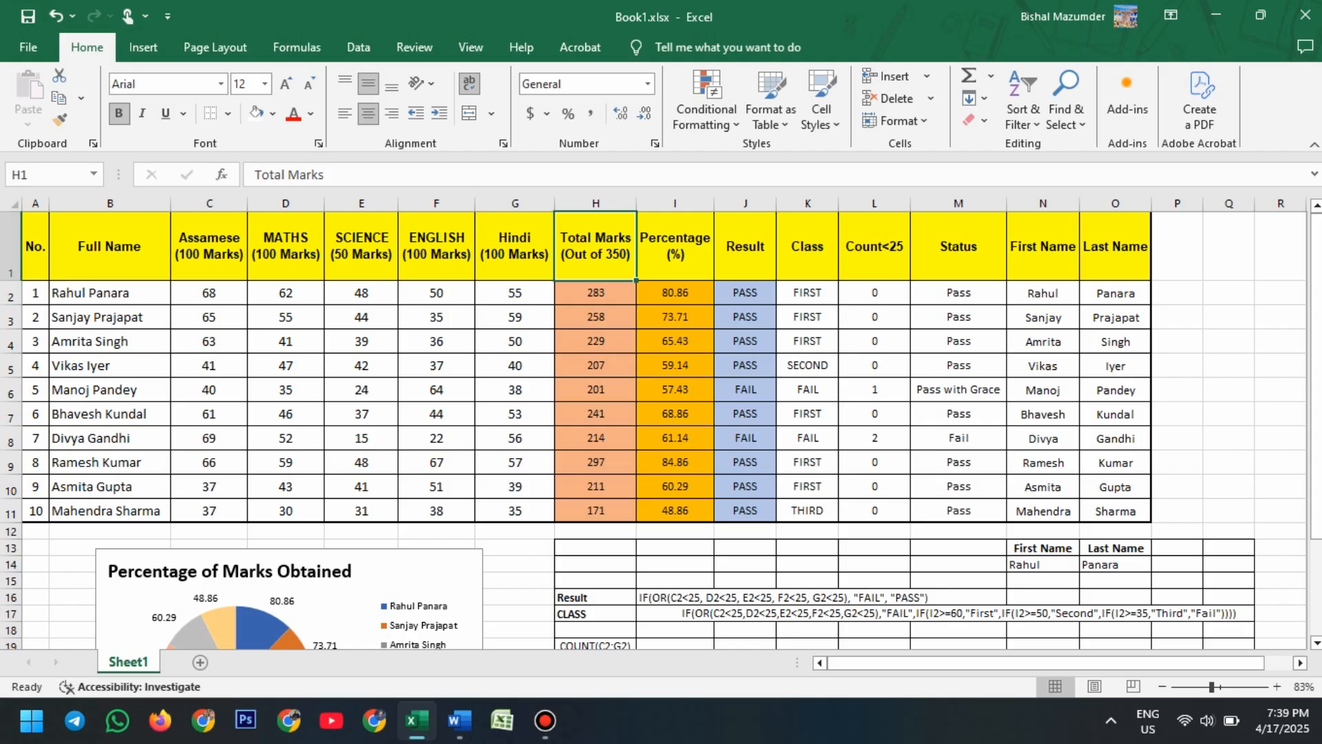
click(596, 292)
double_click(599, 293)
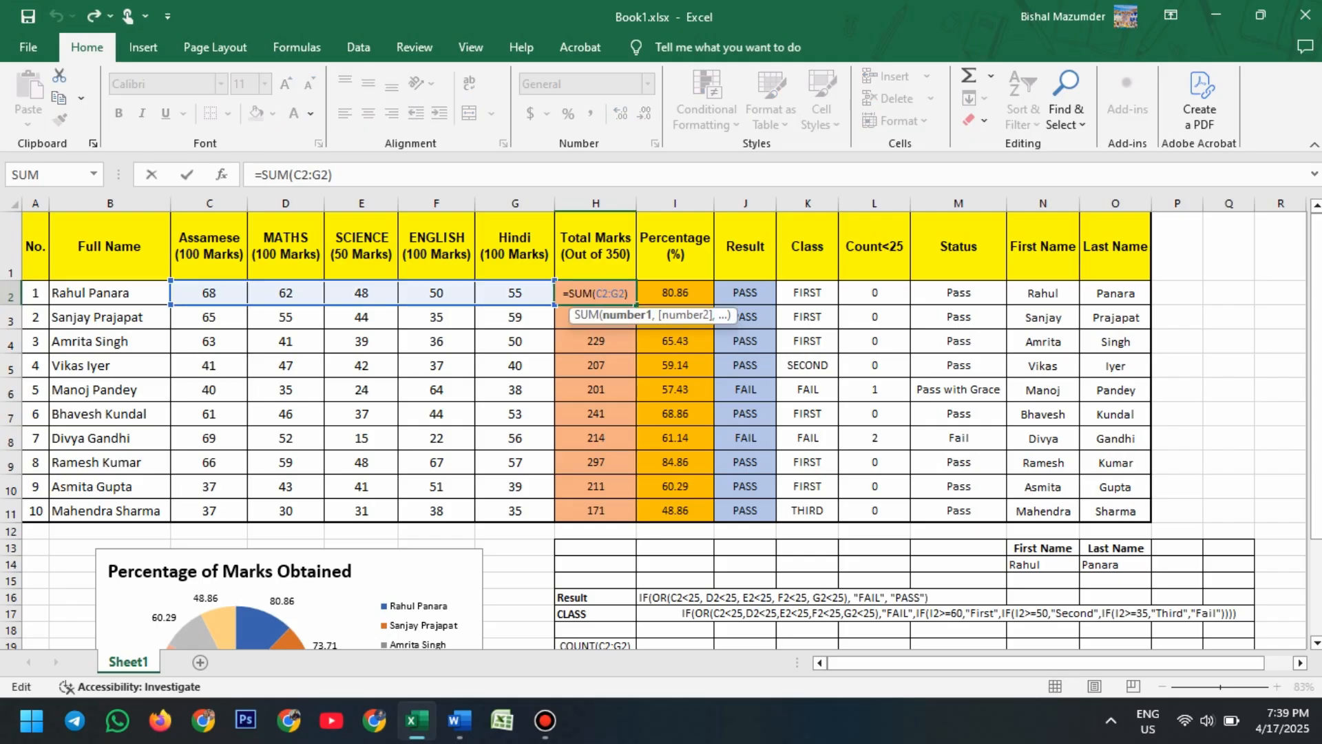
key(Escape)
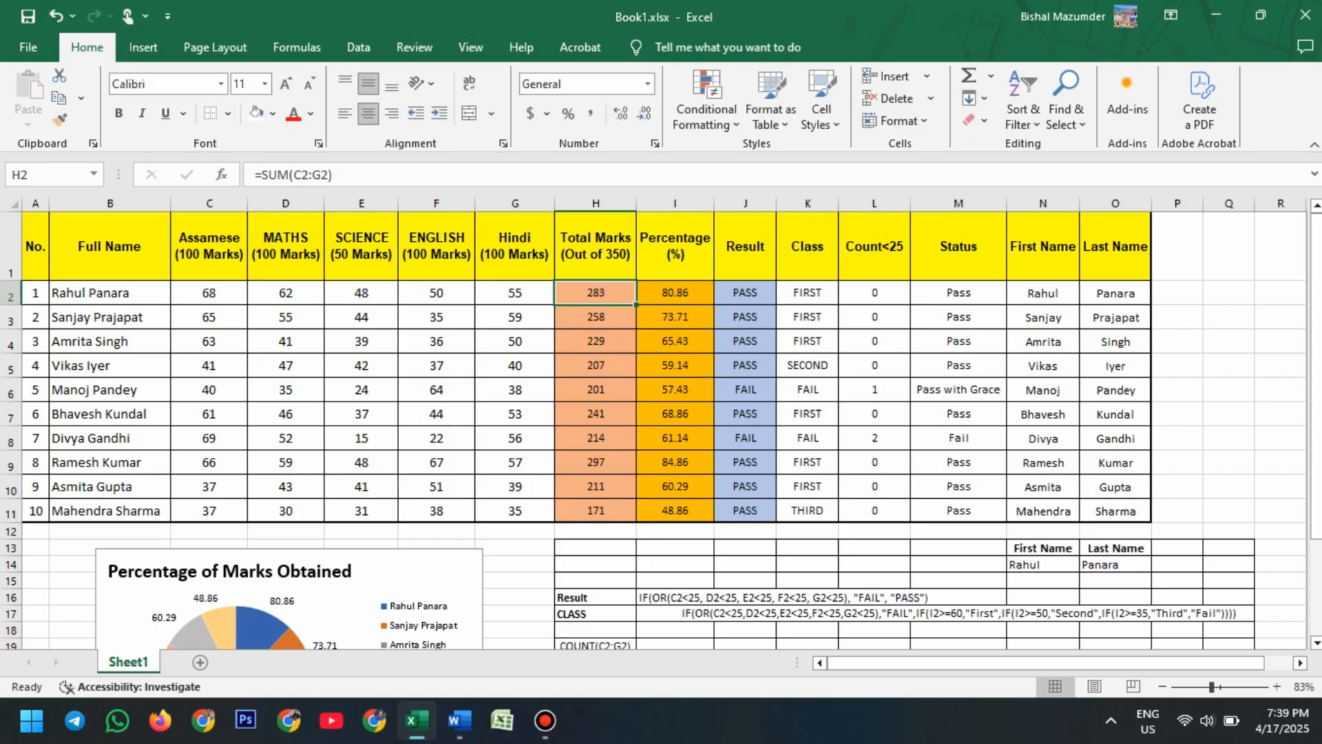
Add parentheses to the Percentage formula in cell I2 so it reads =(H2/350)*100
scroll(654, 423, up, 4)
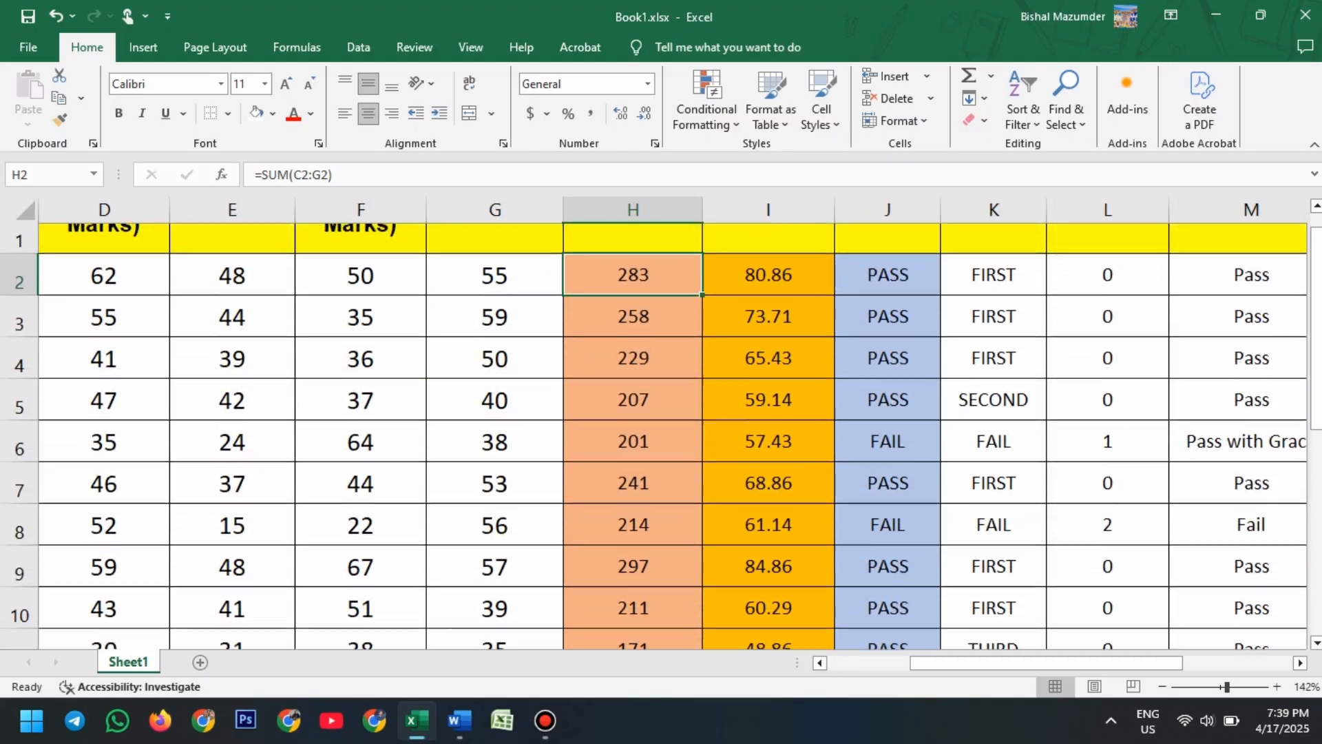
scroll(654, 424, up, 1)
click(768, 362)
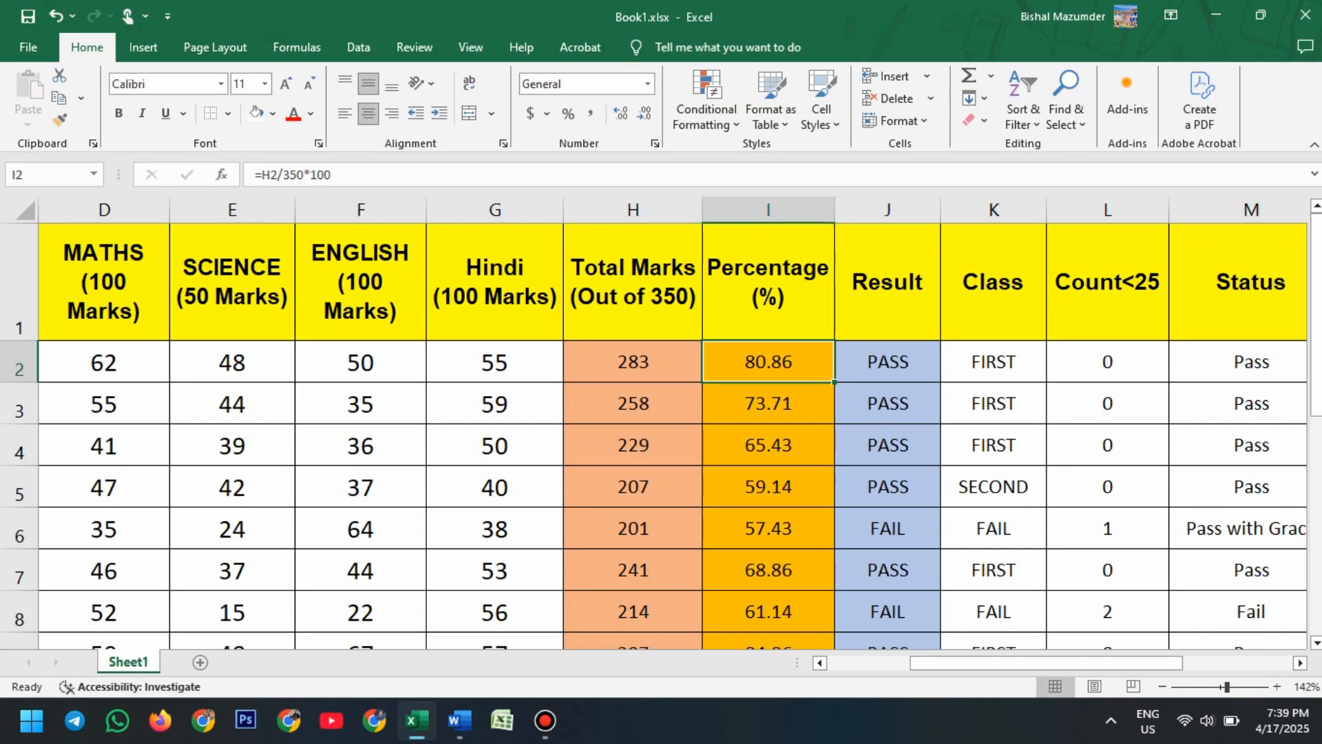
double_click(772, 362)
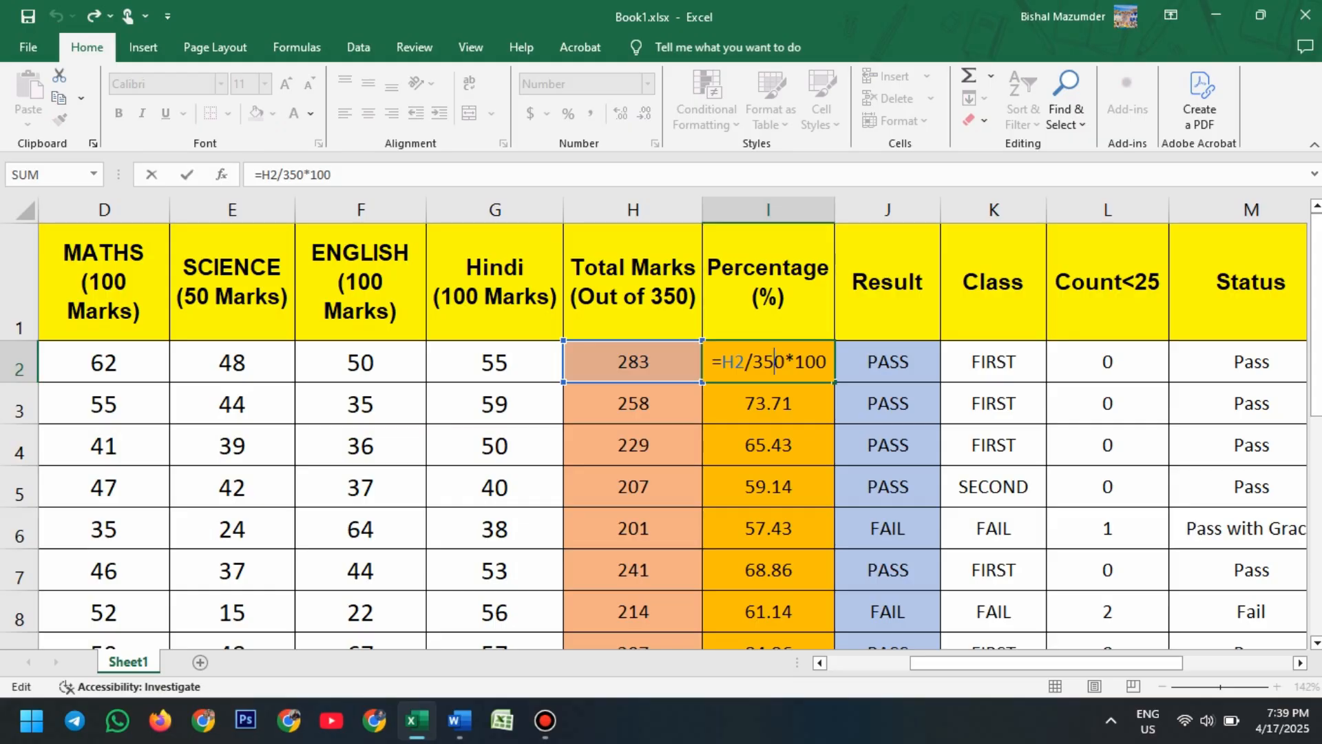
click(785, 363)
text())
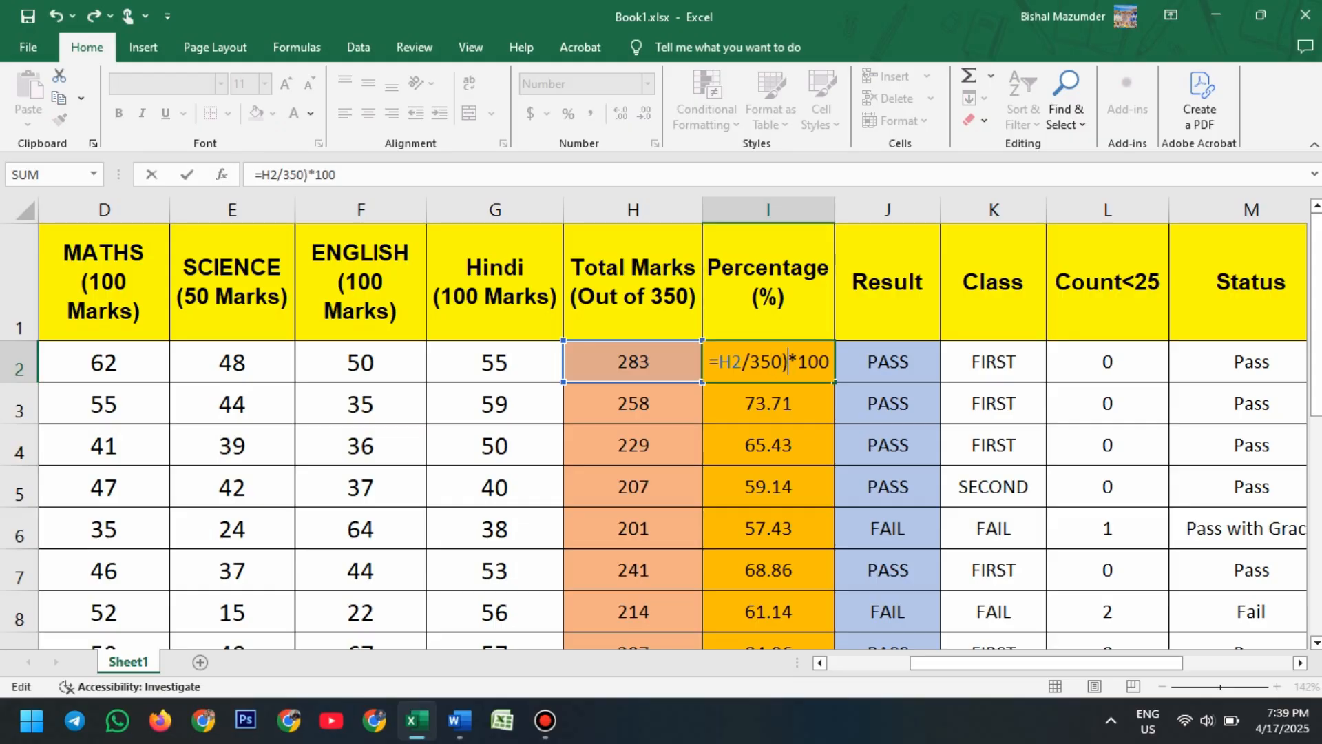
key(Left)
key(Left)
key(Left)
key(Left)
key(Left)
key(Left)
key(Left)
text(()
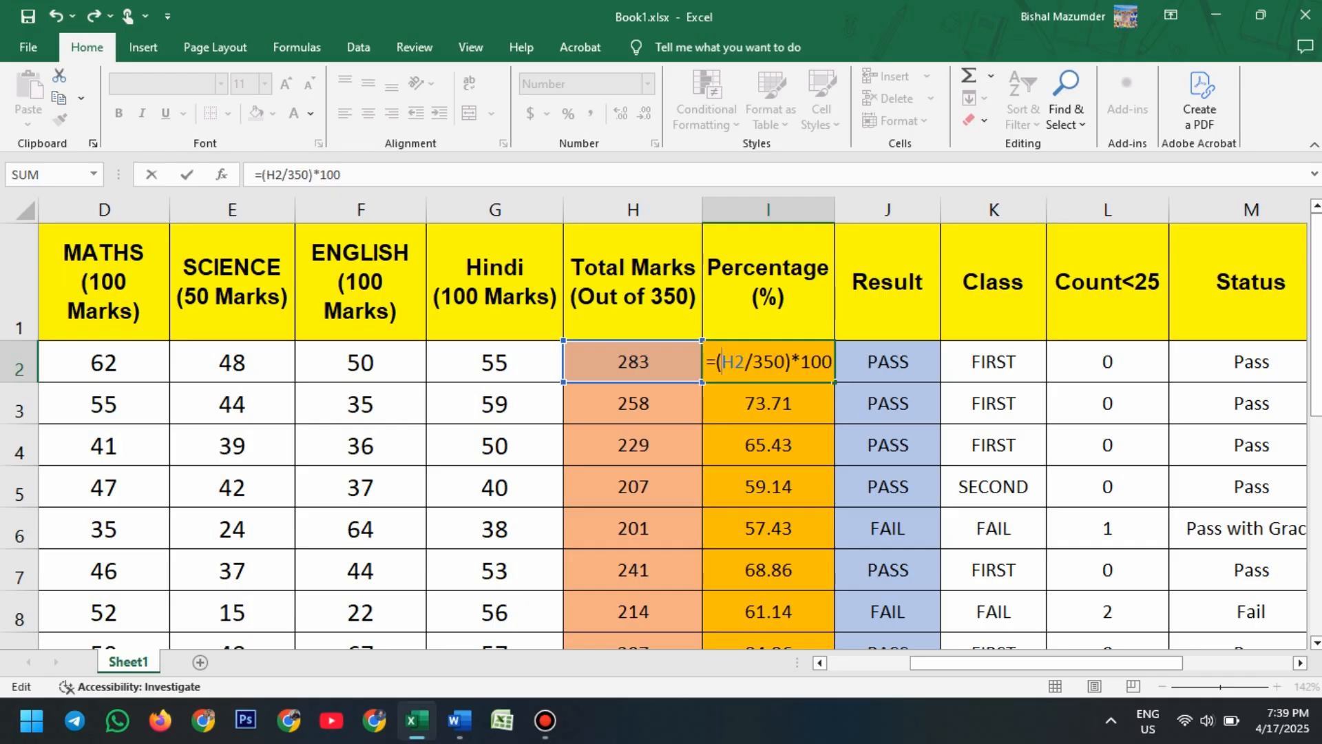
key(Return)
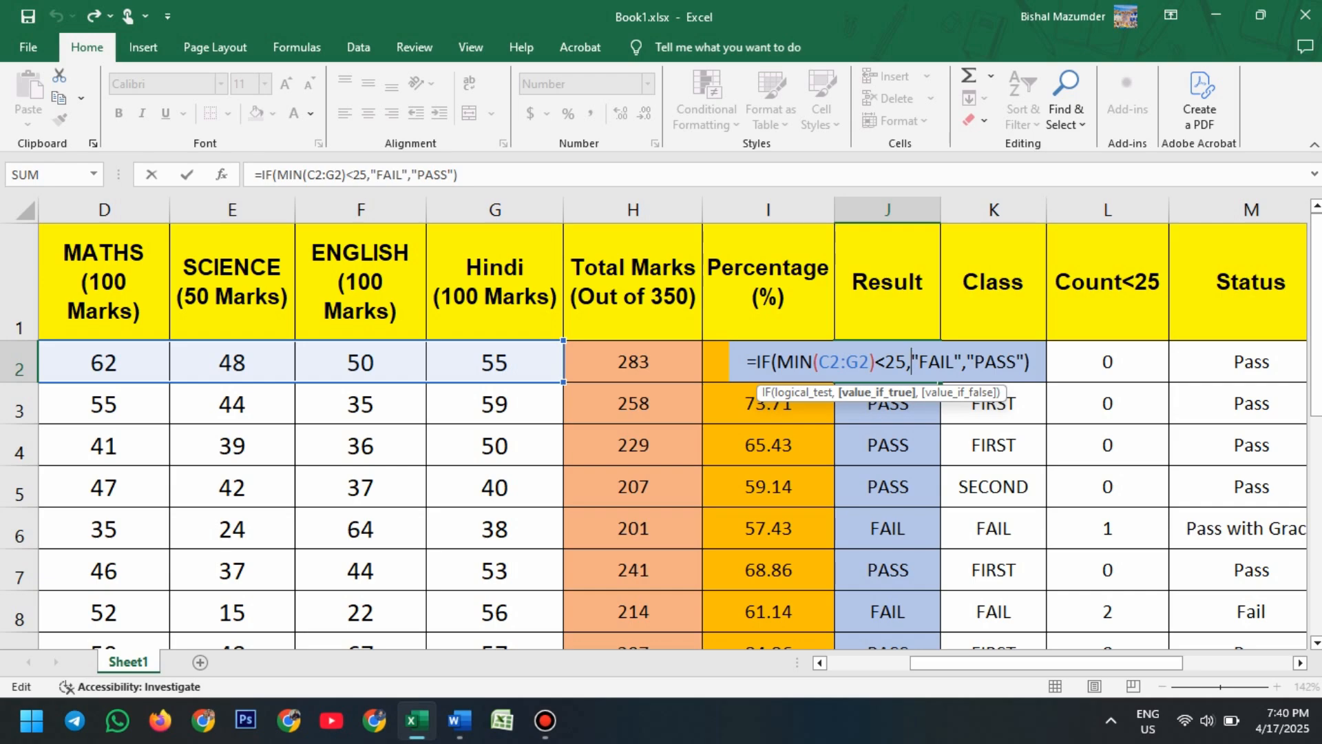
Examine the IF formula behind the Result in cell J2, leaving the cell selected
key(Escape)
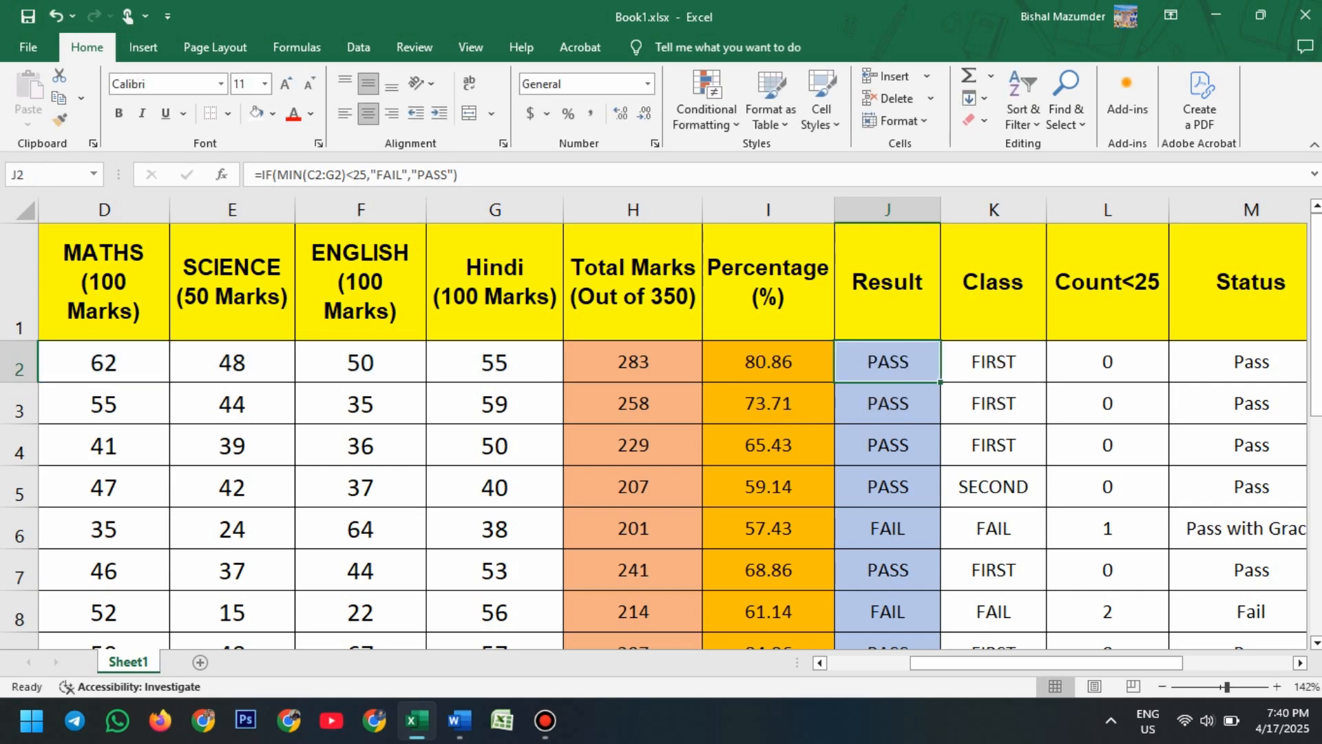
key(F2)
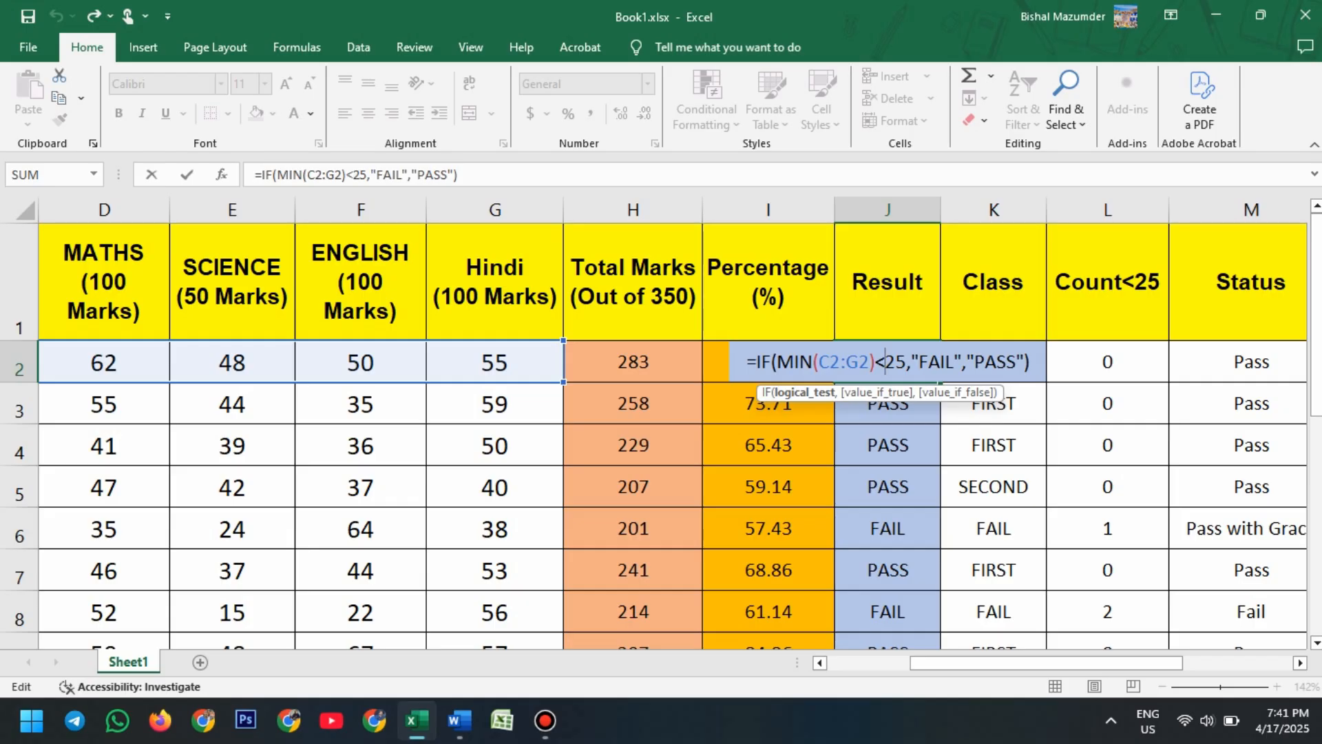
key(ctrl+Return)
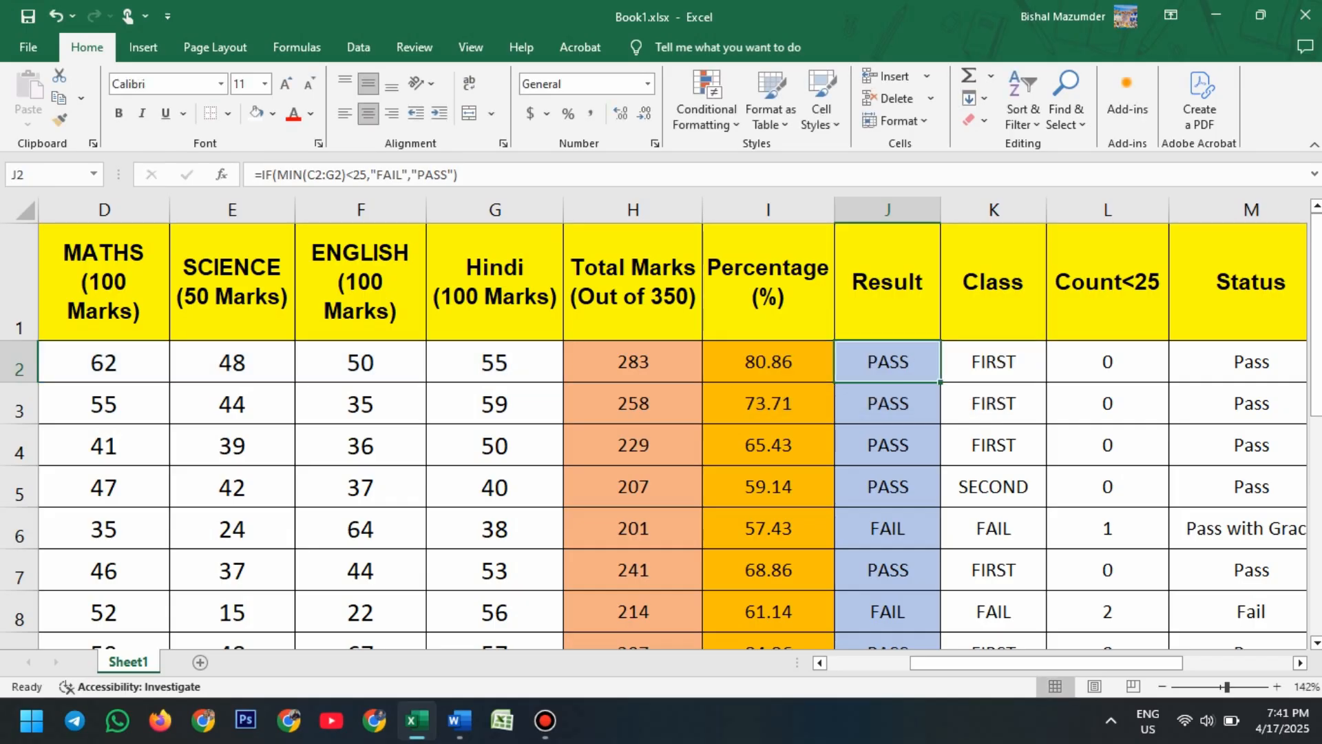
Examine the nested IF formula behind the Status in cell M2
click(1243, 363)
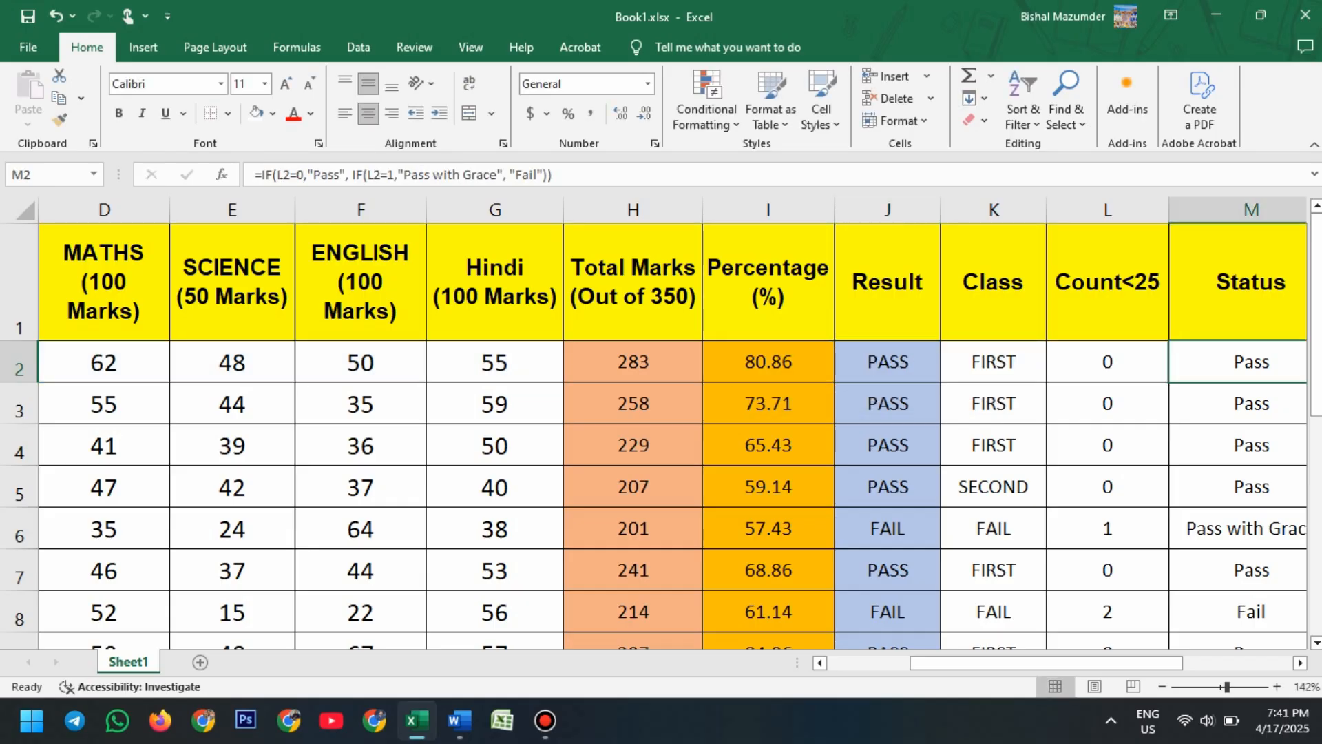
key(F2)
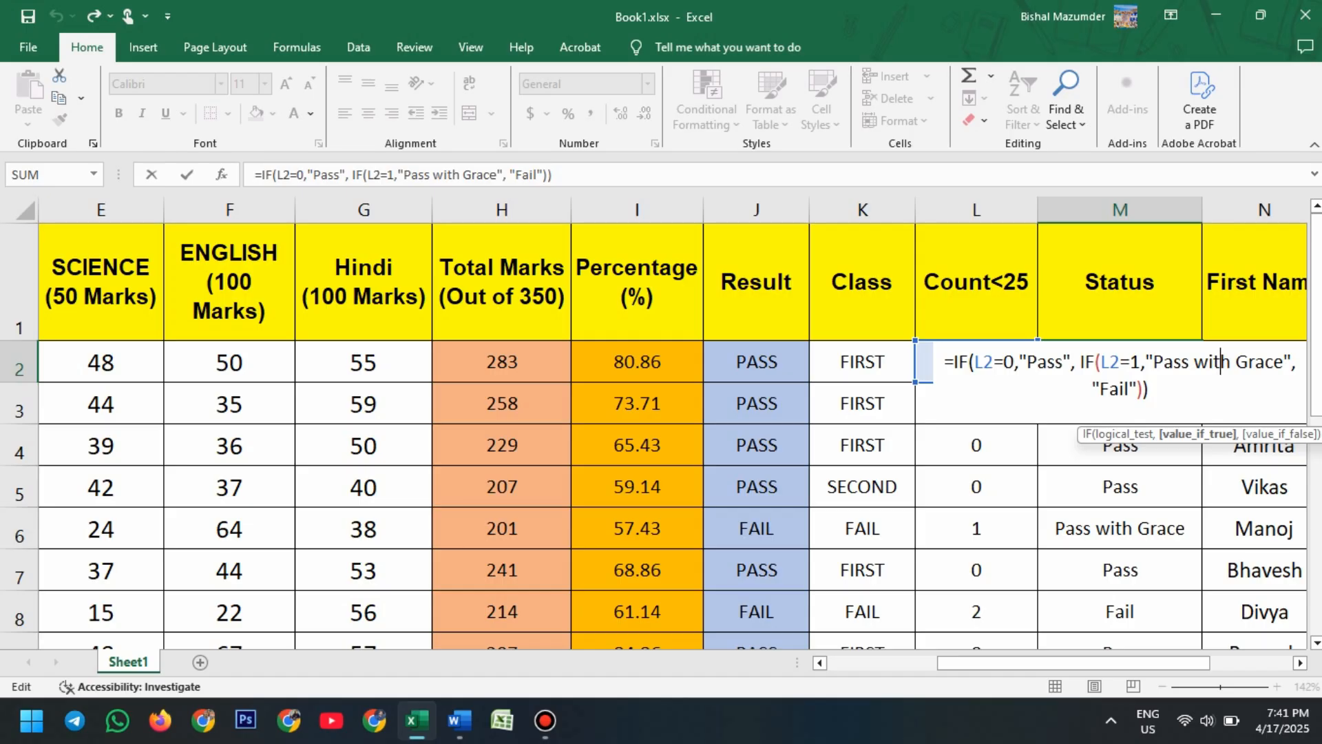
key(ctrl+Return)
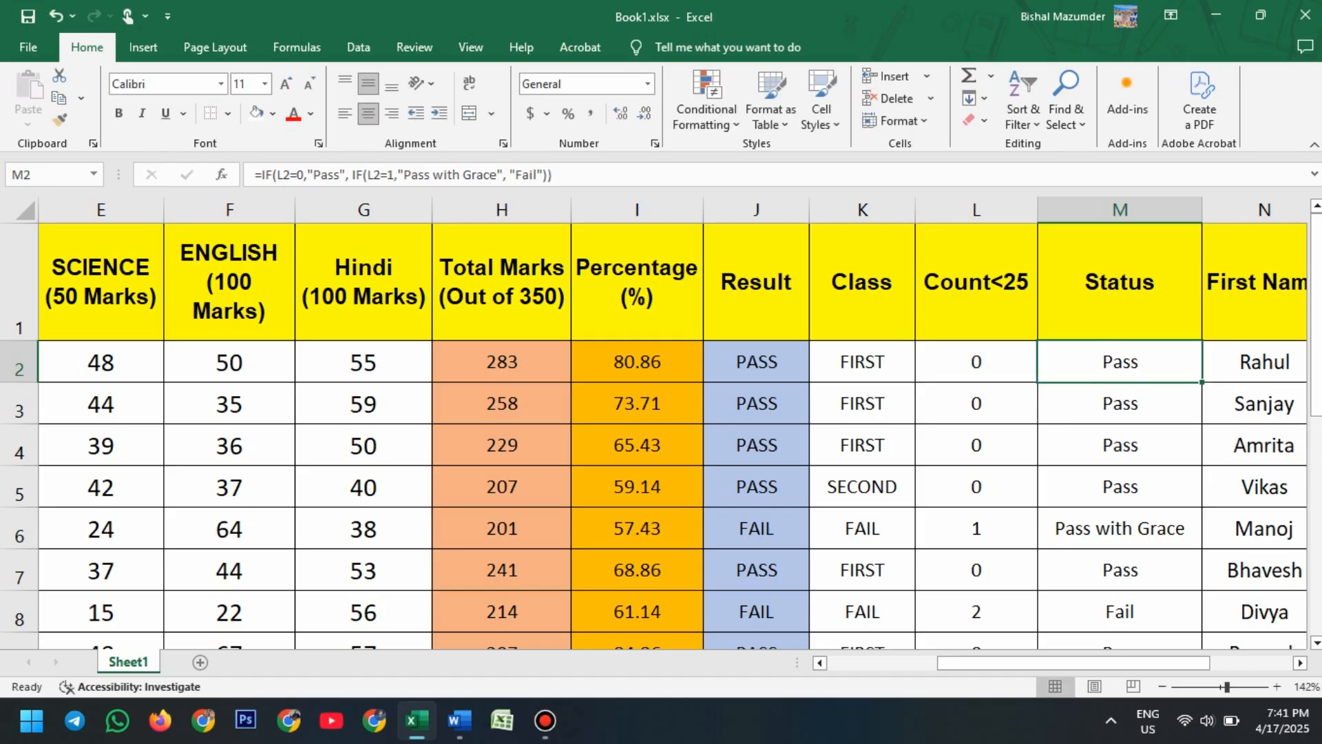
Inspect the marks range C2:G2 used by the MIN-based Result formula in cell J2, keeping the formula as it is
double_click(776, 362)
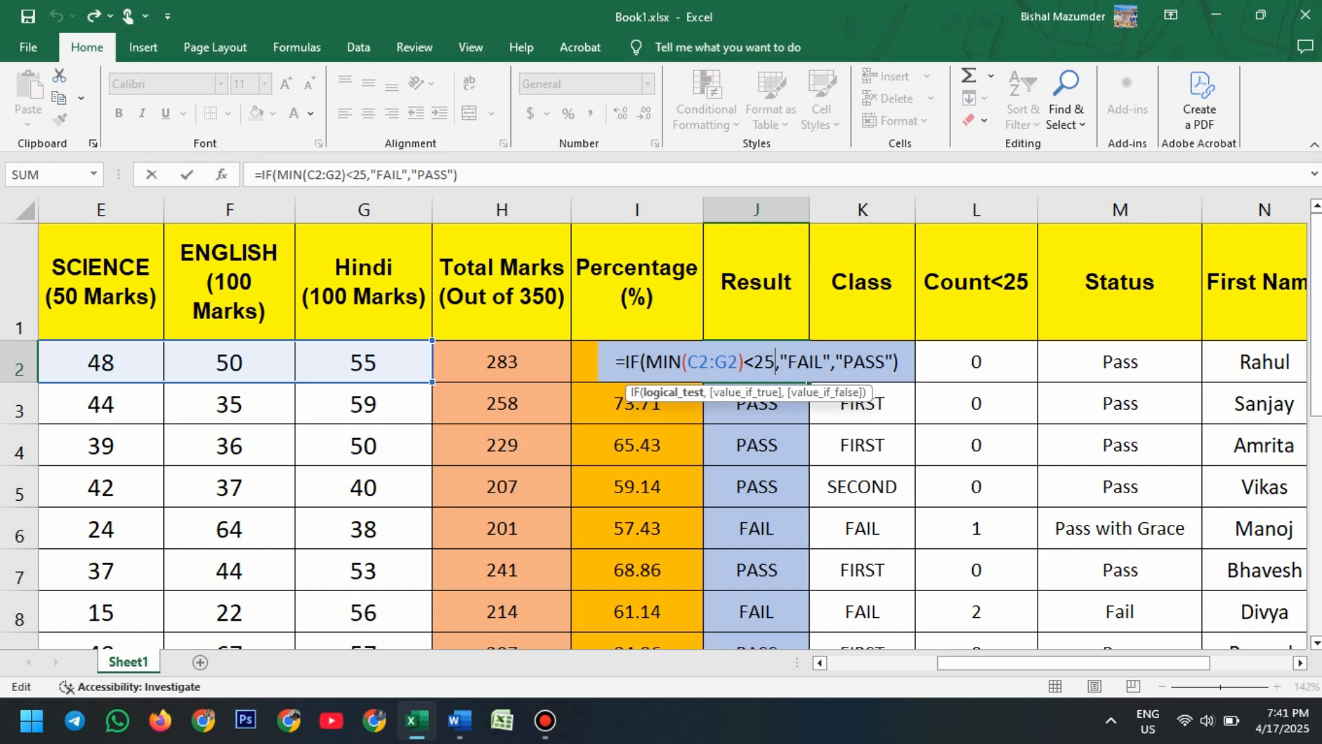
scroll(673, 436, left, 2)
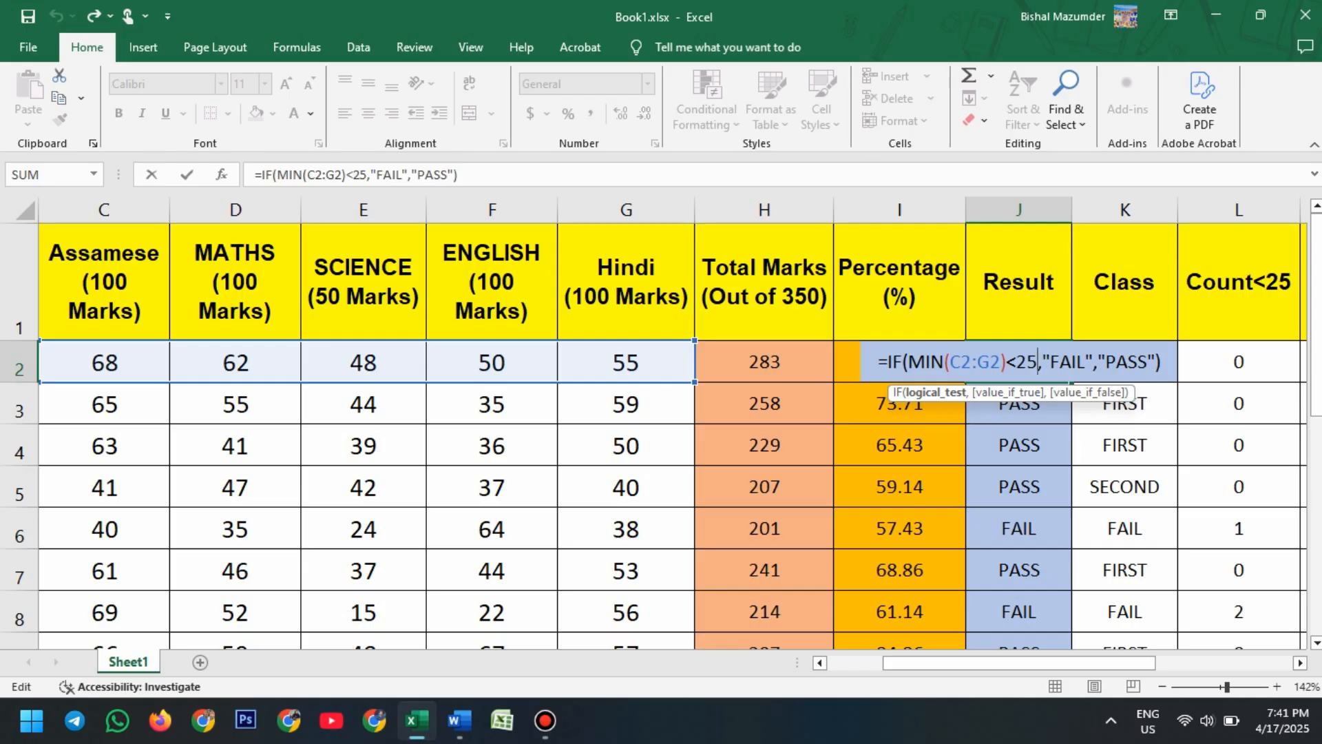
key(ctrl+Return)
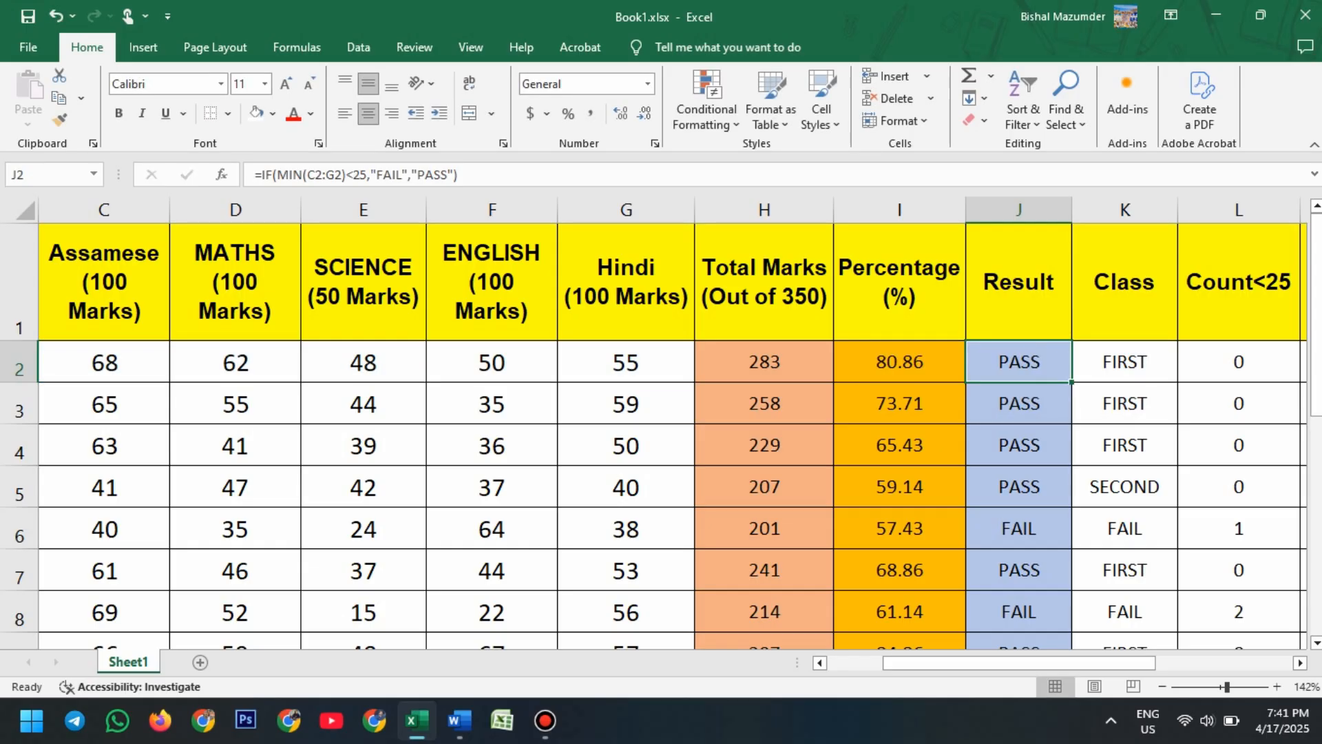
Examine the alternative IF(OR) Result formula noted as text in cell I16 below the marks table
scroll(655, 423, down, 1)
scroll(654, 424, right, 4)
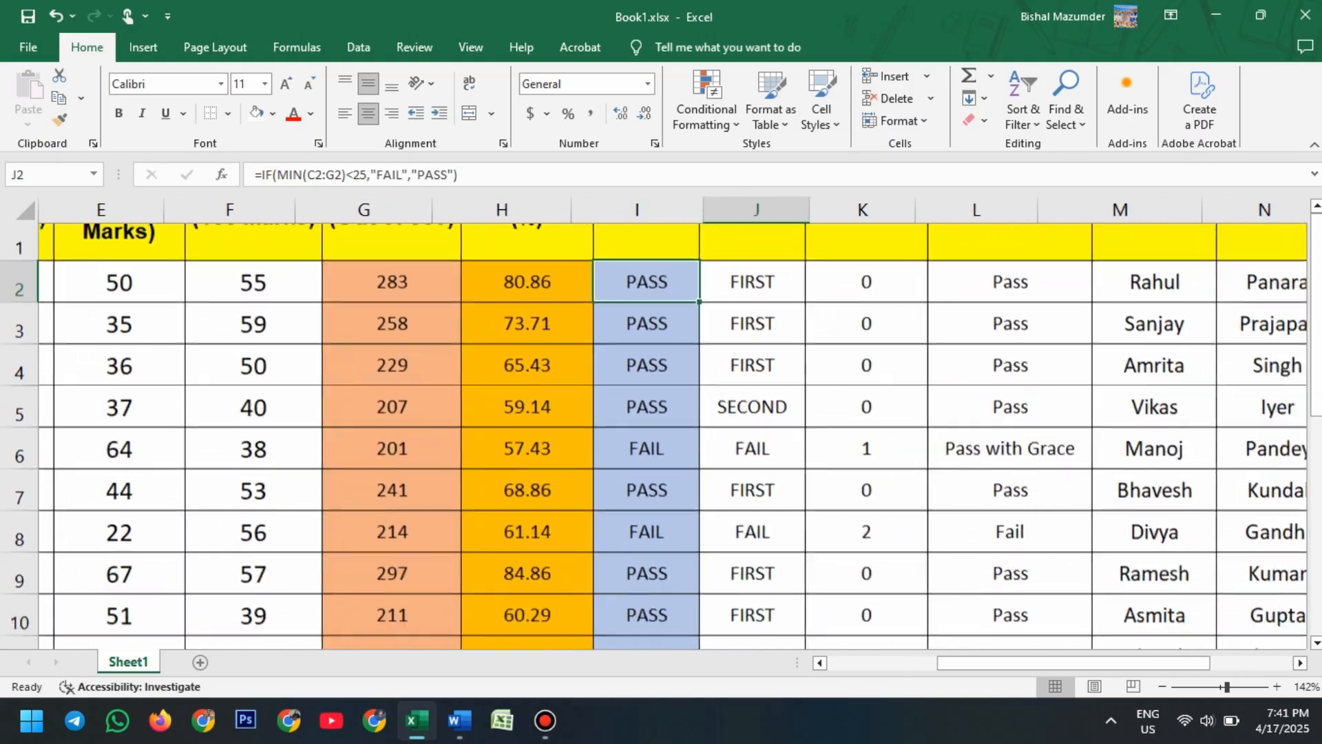
scroll(654, 424, down, 2)
scroll(655, 424, right, 2)
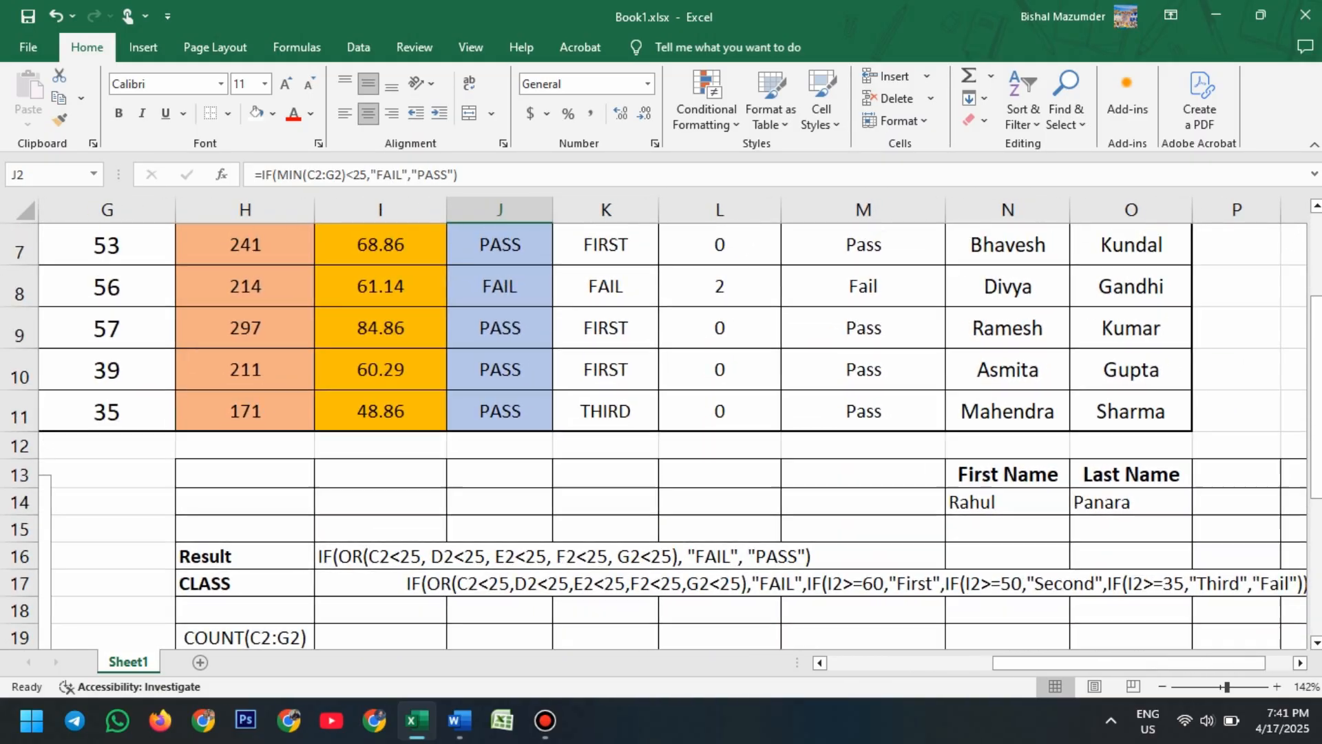
scroll(654, 423, down, 1)
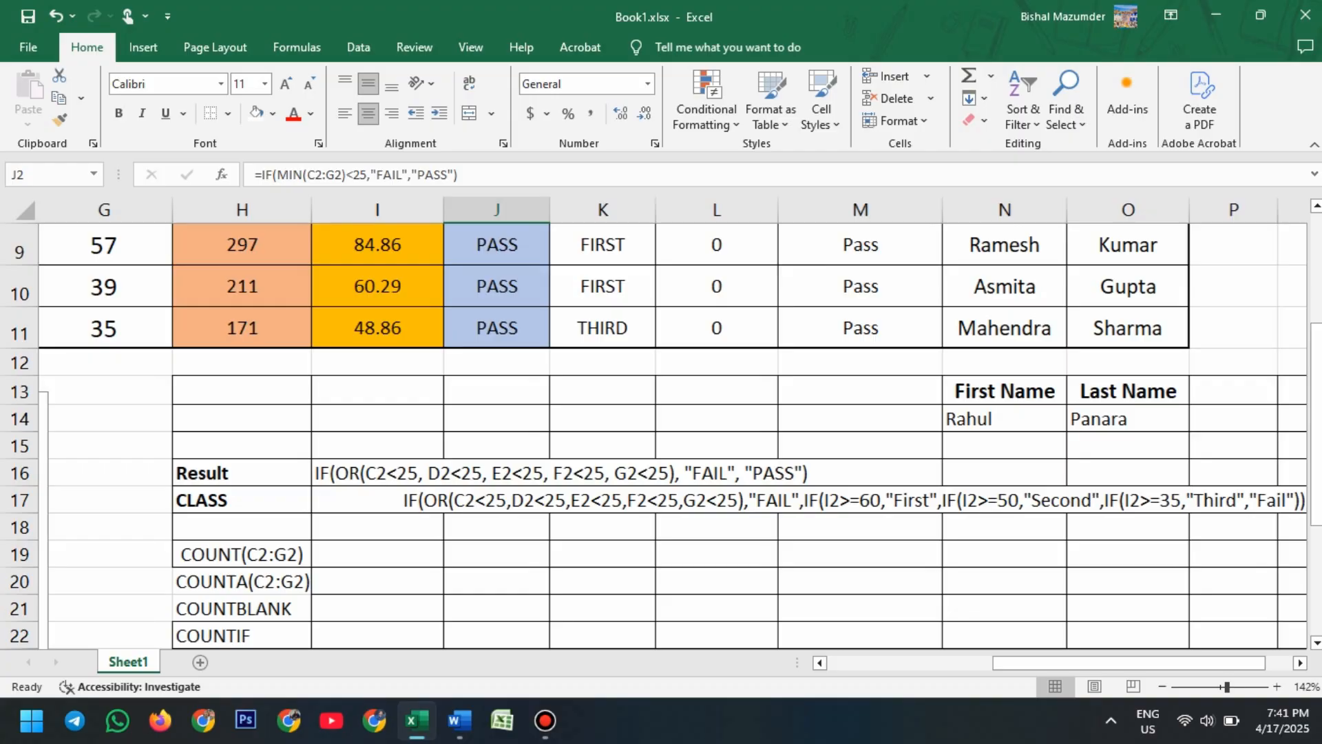
scroll(654, 423, right, 1)
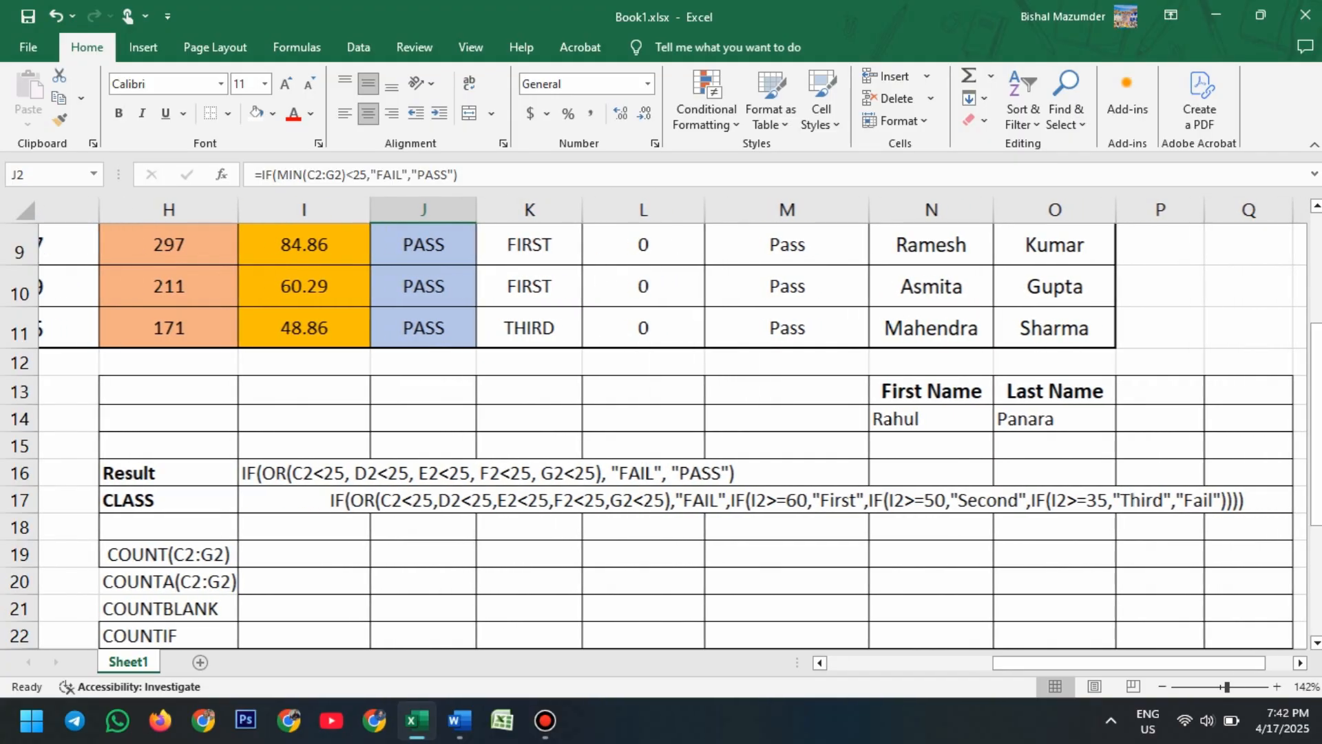
scroll(654, 424, right, 1)
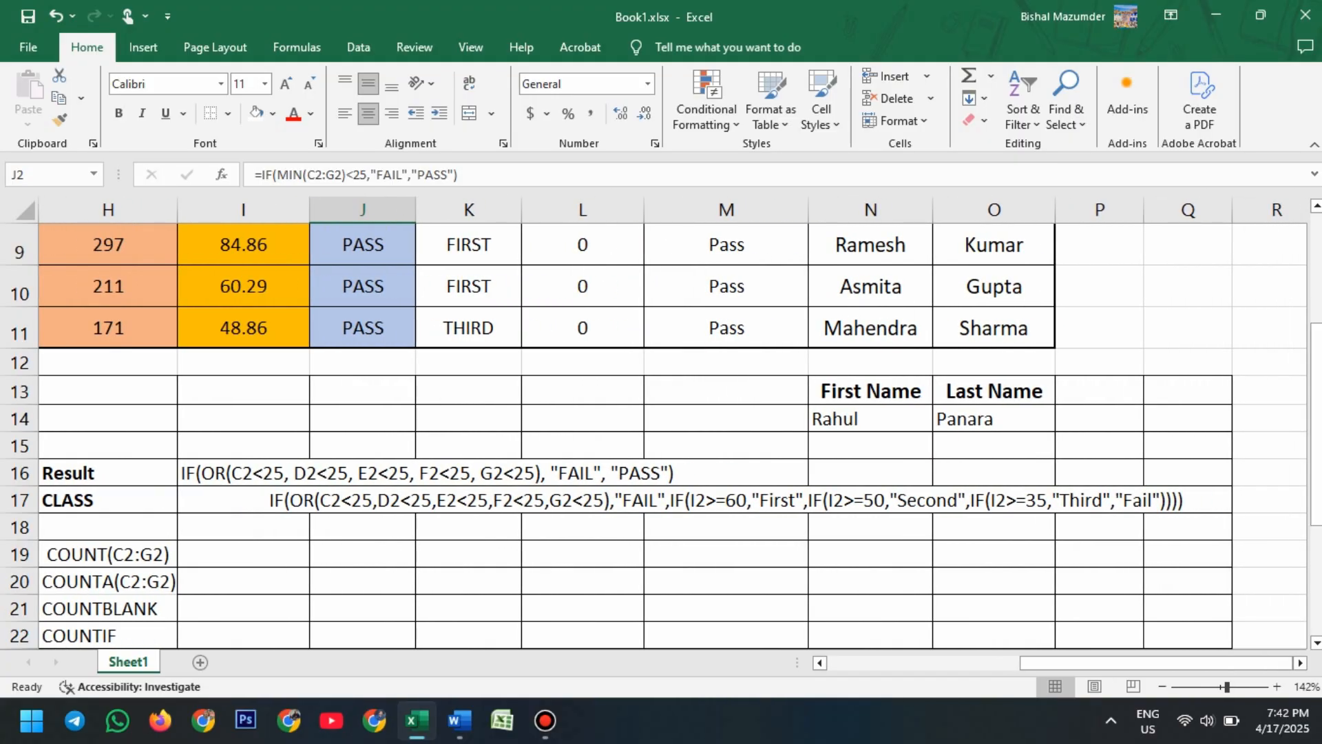
click(243, 473)
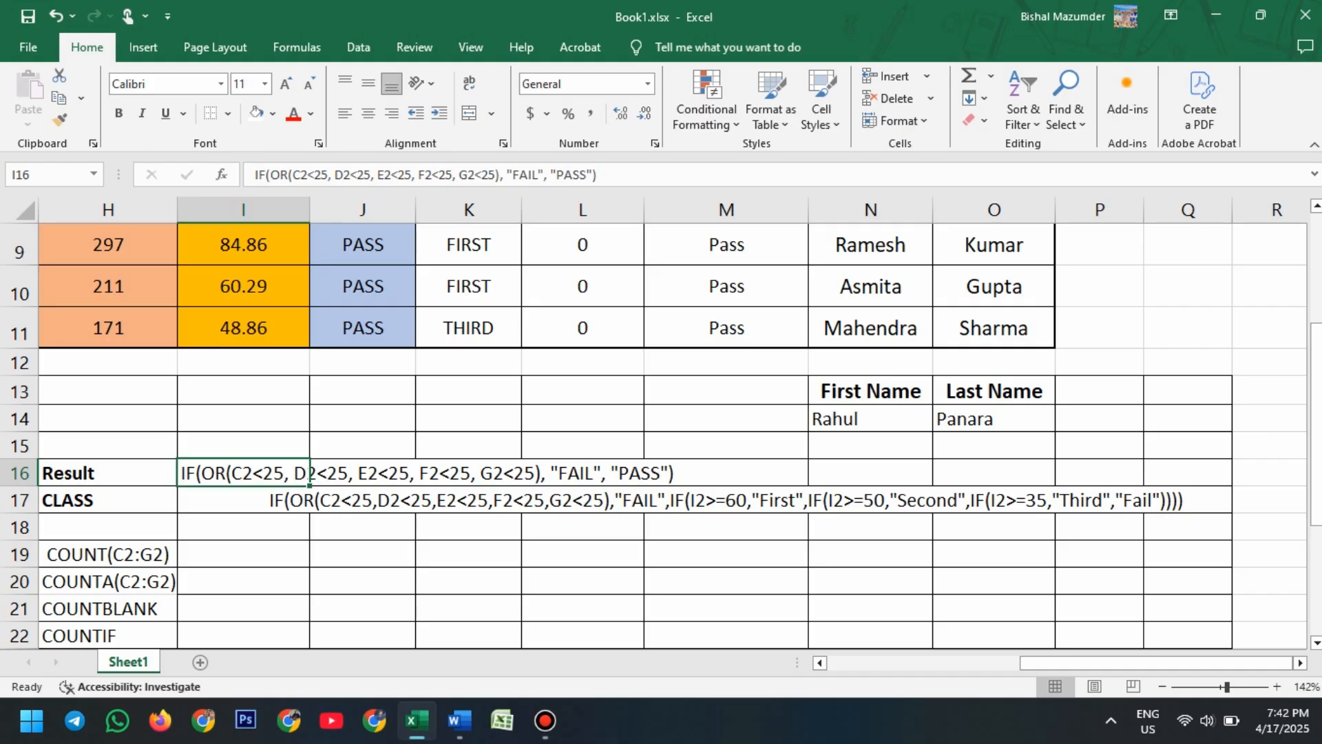
Examine the nested IF formula behind the Class in cell K2 and compare it with the CLASS formula noted in row 17
scroll(661, 434, up, 3)
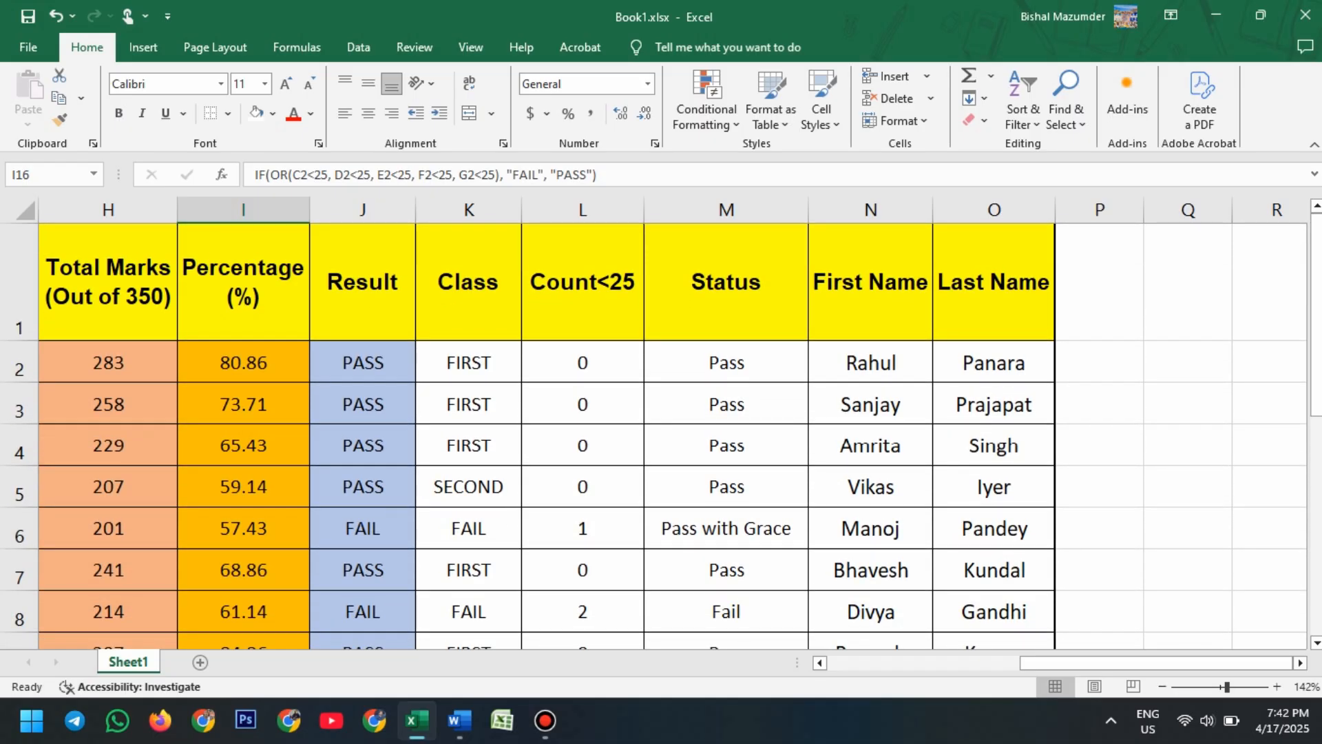
click(468, 363)
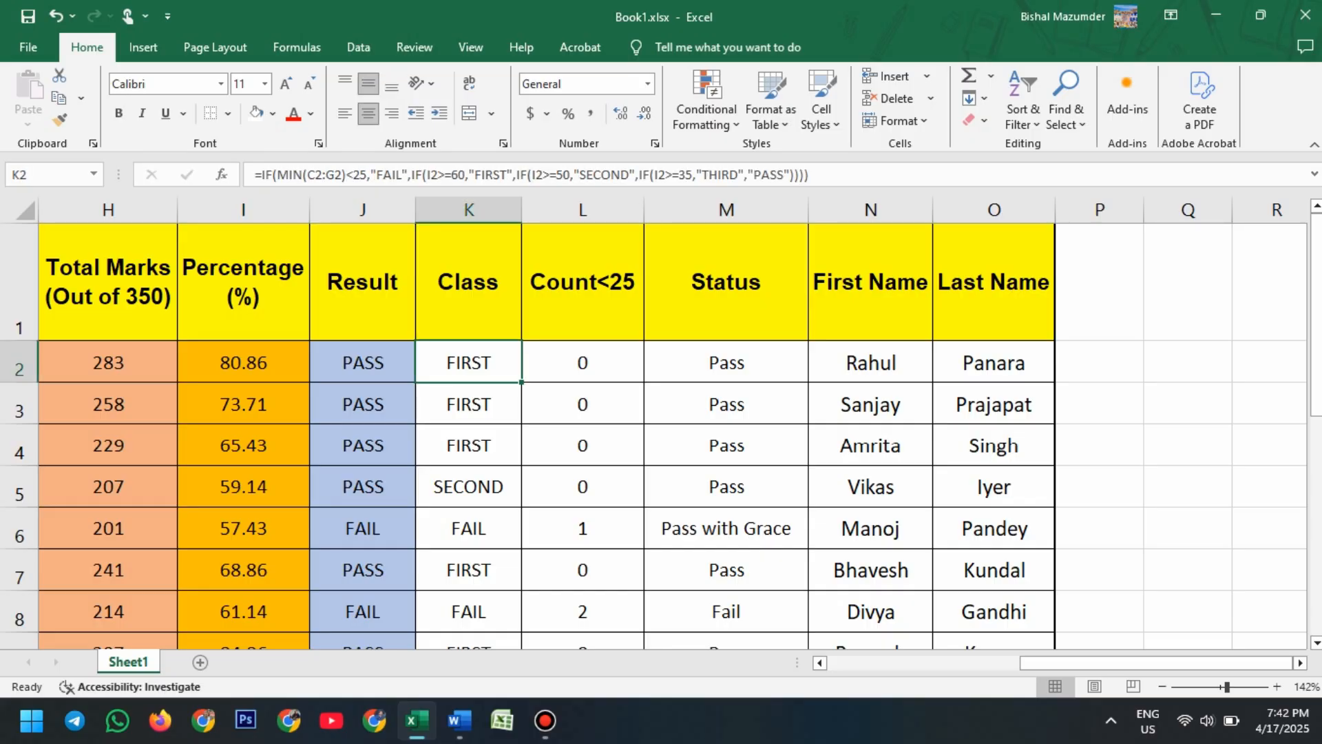
double_click(475, 363)
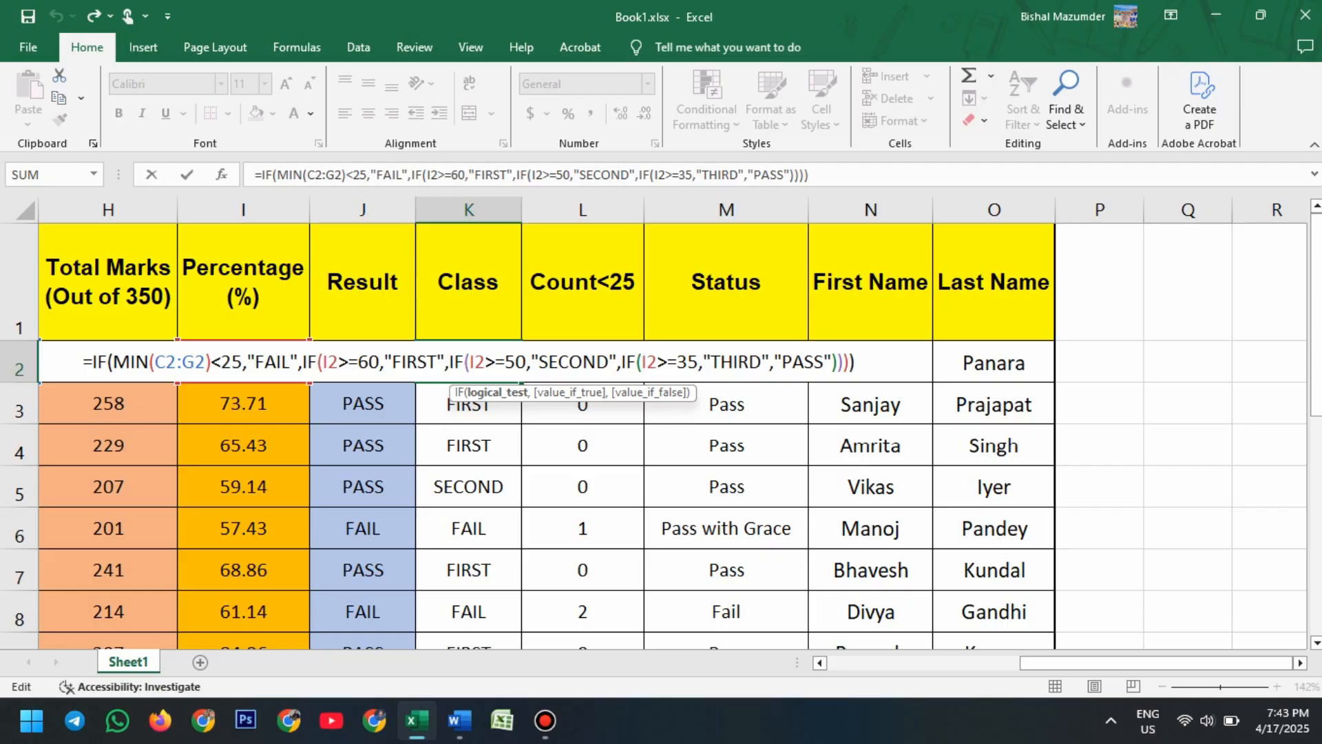
key(ctrl+Return)
scroll(661, 434, down, 3)
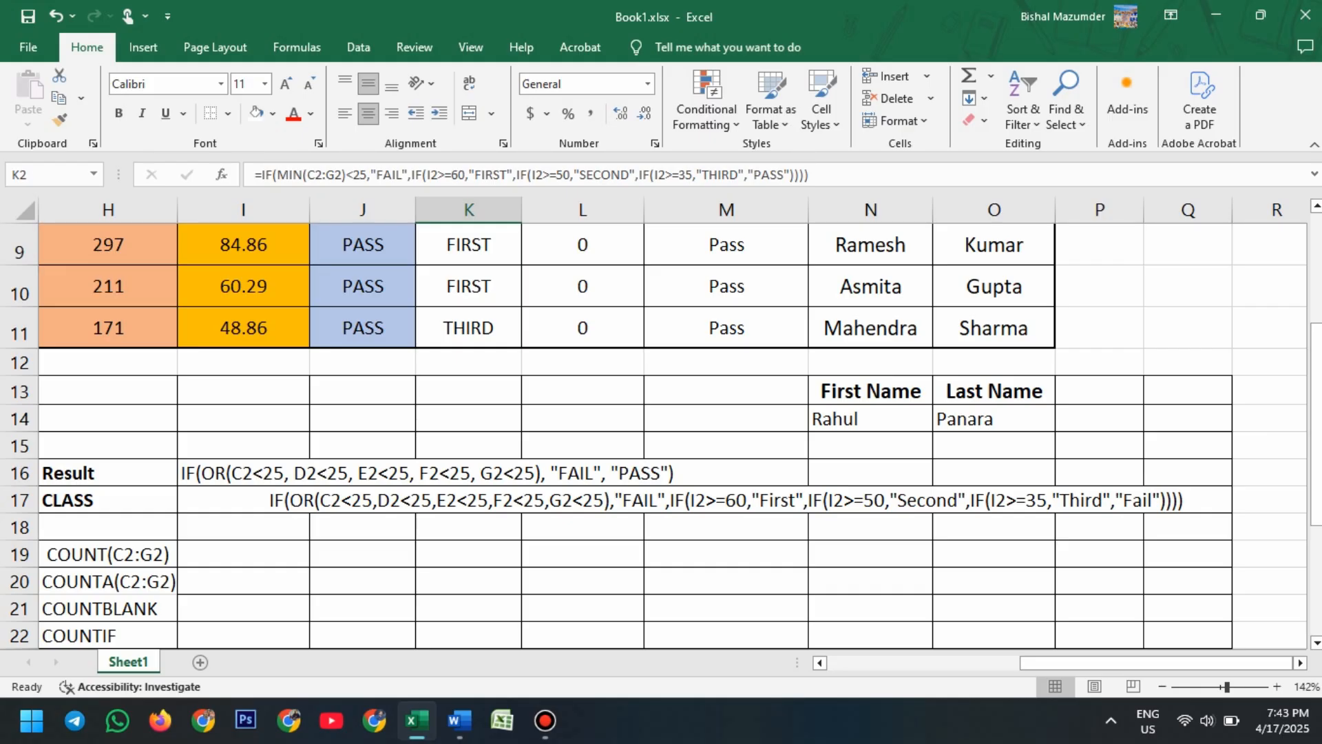
scroll(662, 434, up, 3)
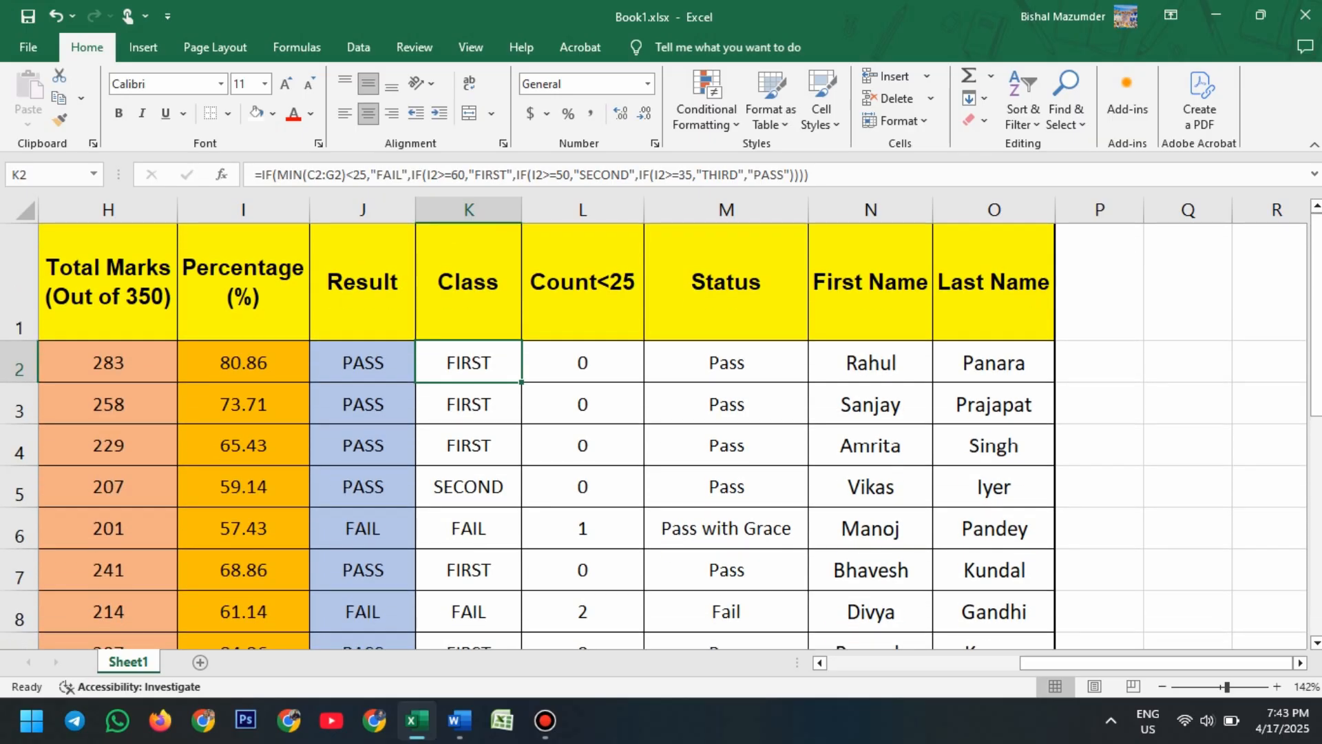
double_click(465, 363)
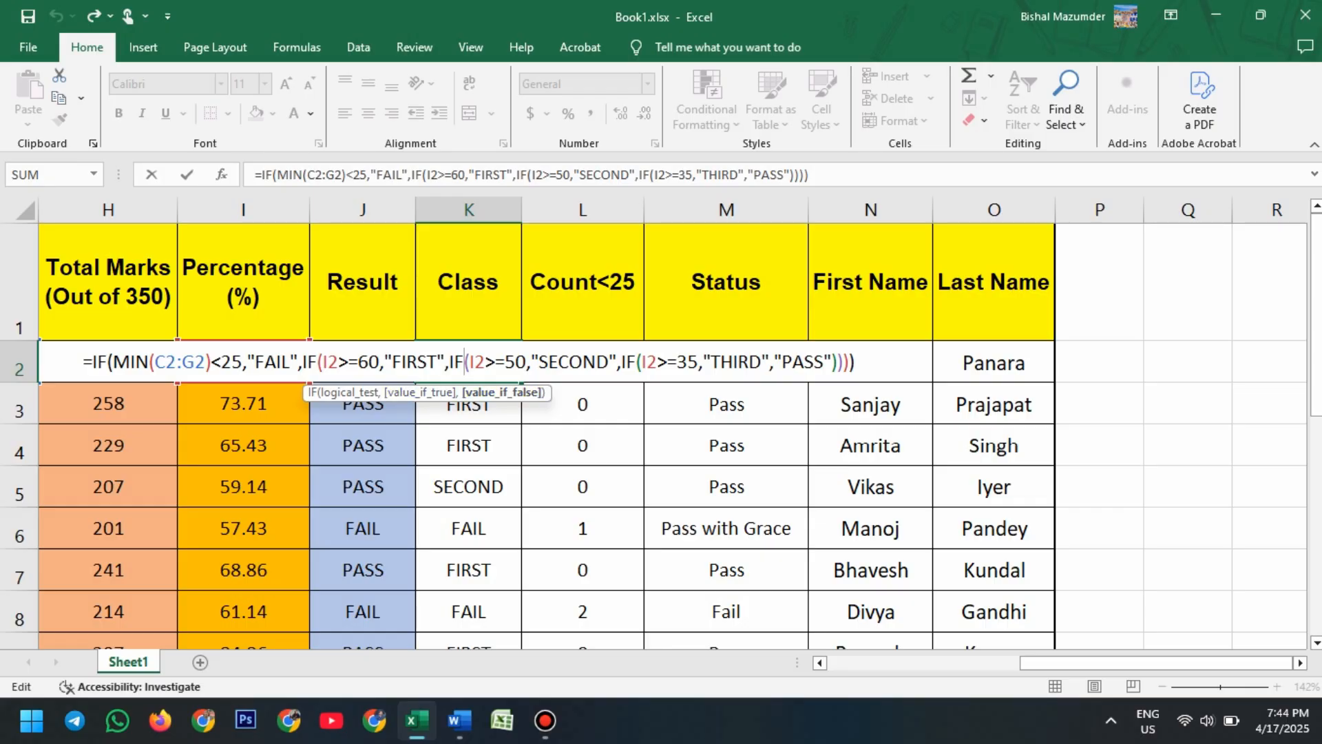
key(Escape)
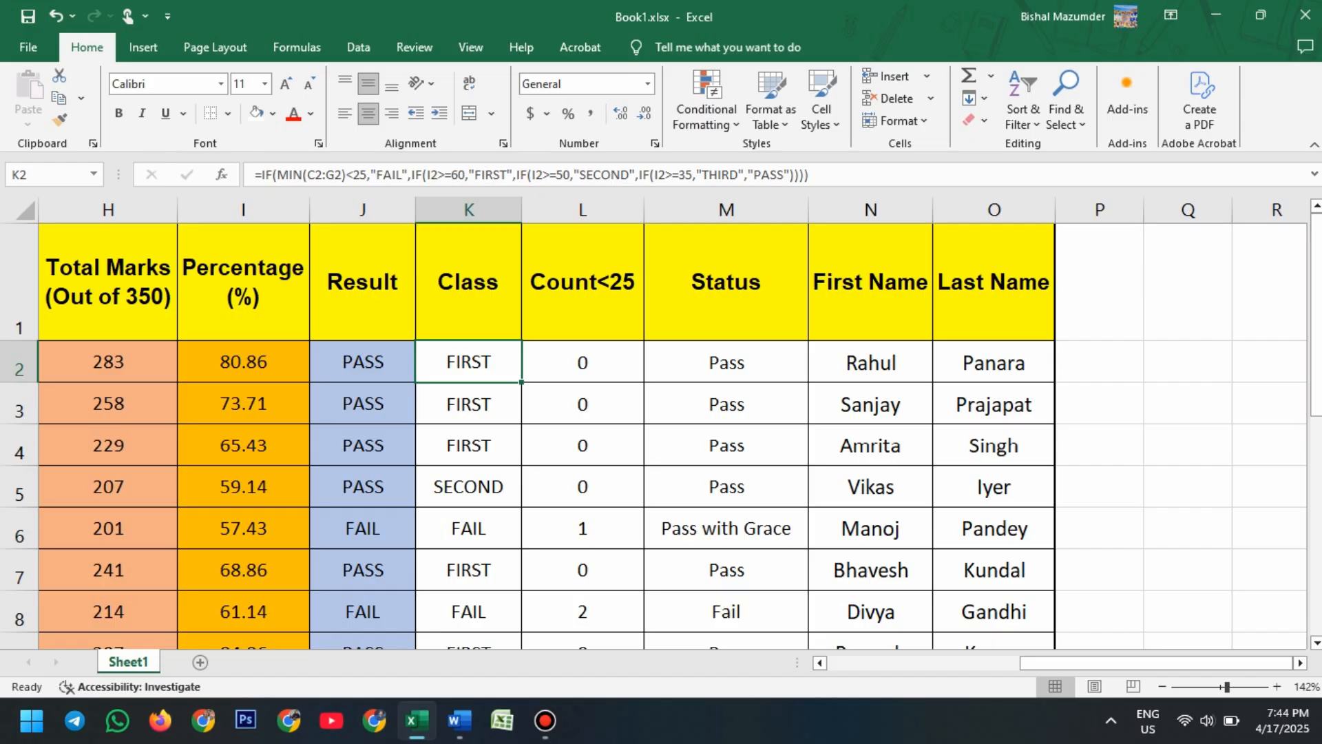
Examine the COUNTIF formula behind Count<25 in cell L2, leaving the cell selected
double_click(594, 363)
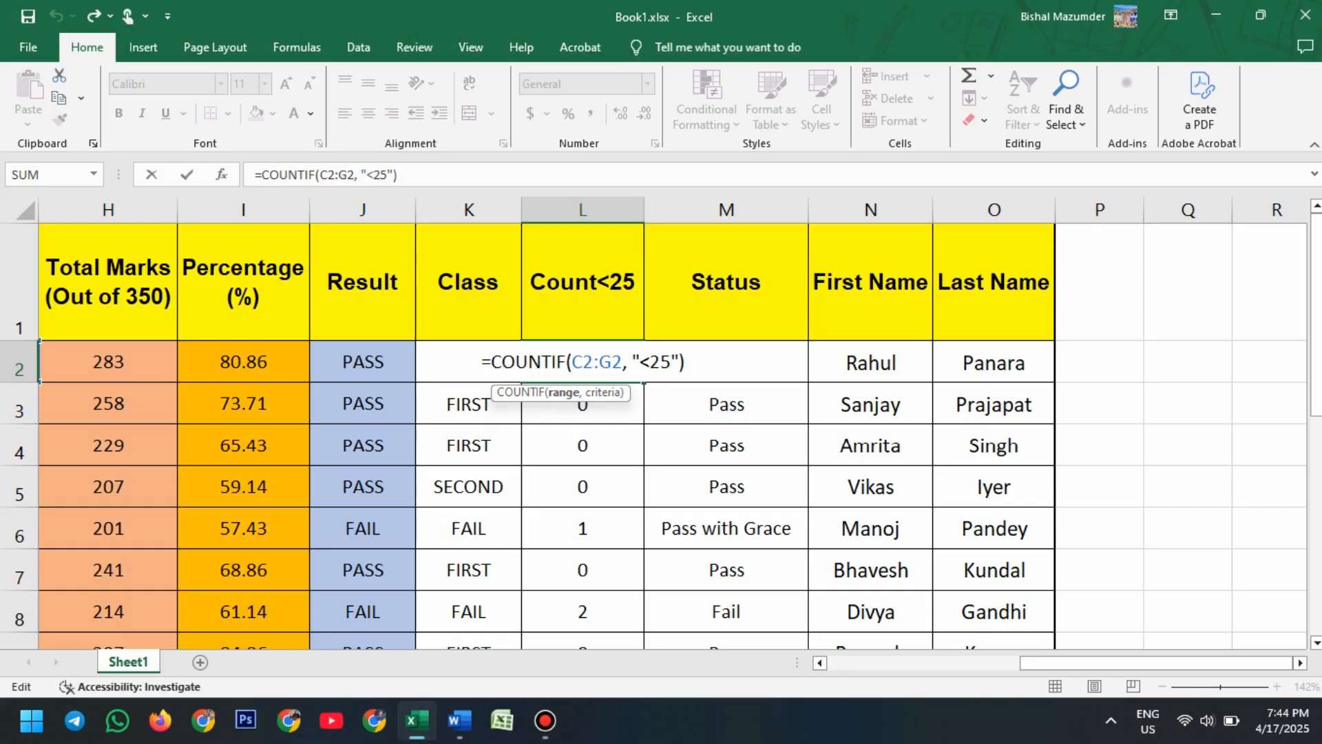
click(727, 446)
click(583, 362)
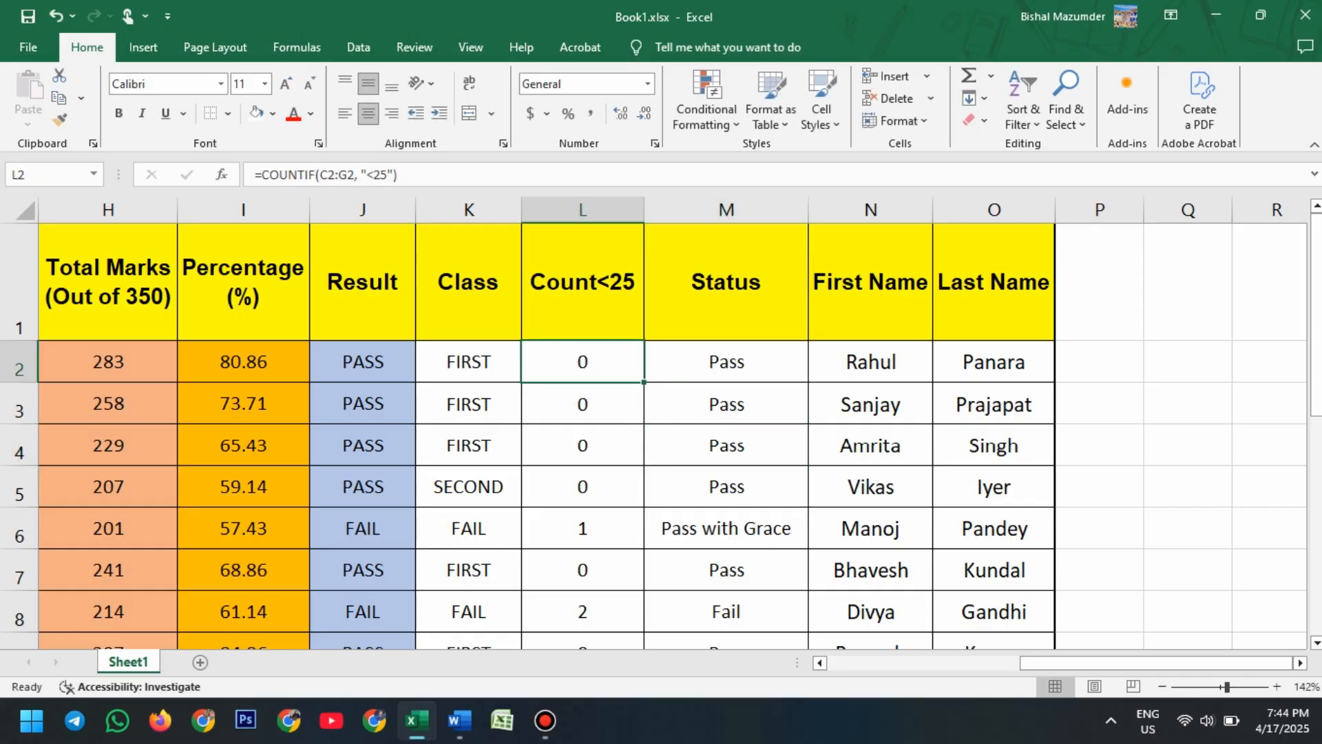
Check the marks below 25 in the subject columns, selecting Science cells E6 and E8 and English cell F8
scroll(583, 362, down, 1)
scroll(583, 362, up, 1)
scroll(583, 362, left, 5)
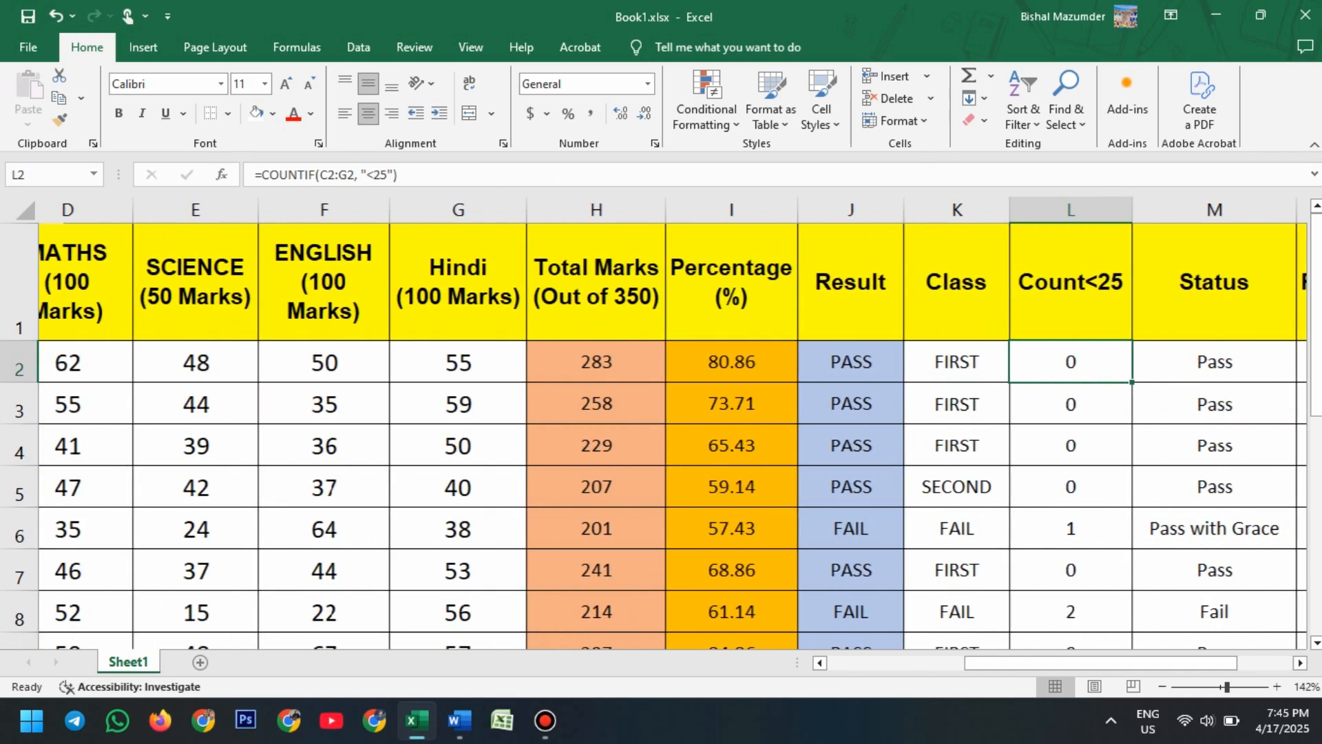
scroll(582, 362, left, 2)
click(618, 529)
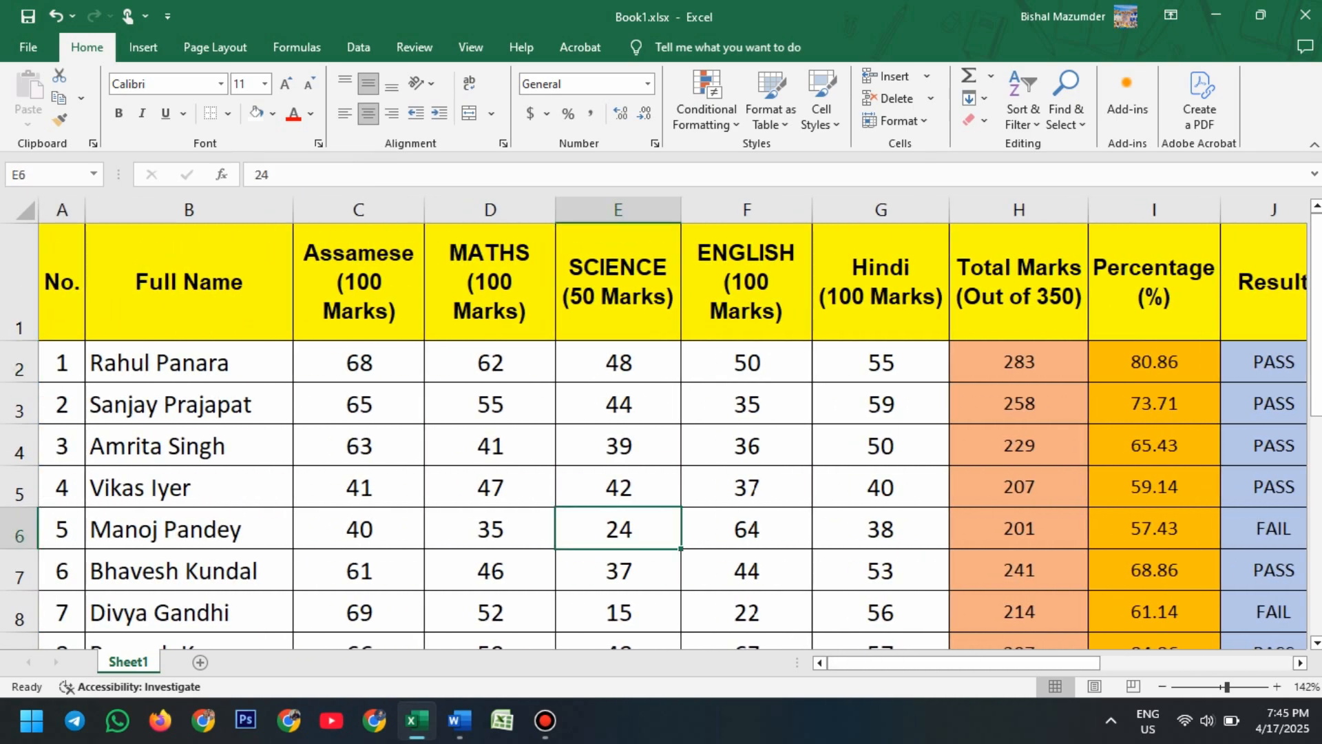
scroll(655, 436, down, 1)
scroll(655, 436, up, 1)
click(618, 612)
click(747, 641)
click(747, 612)
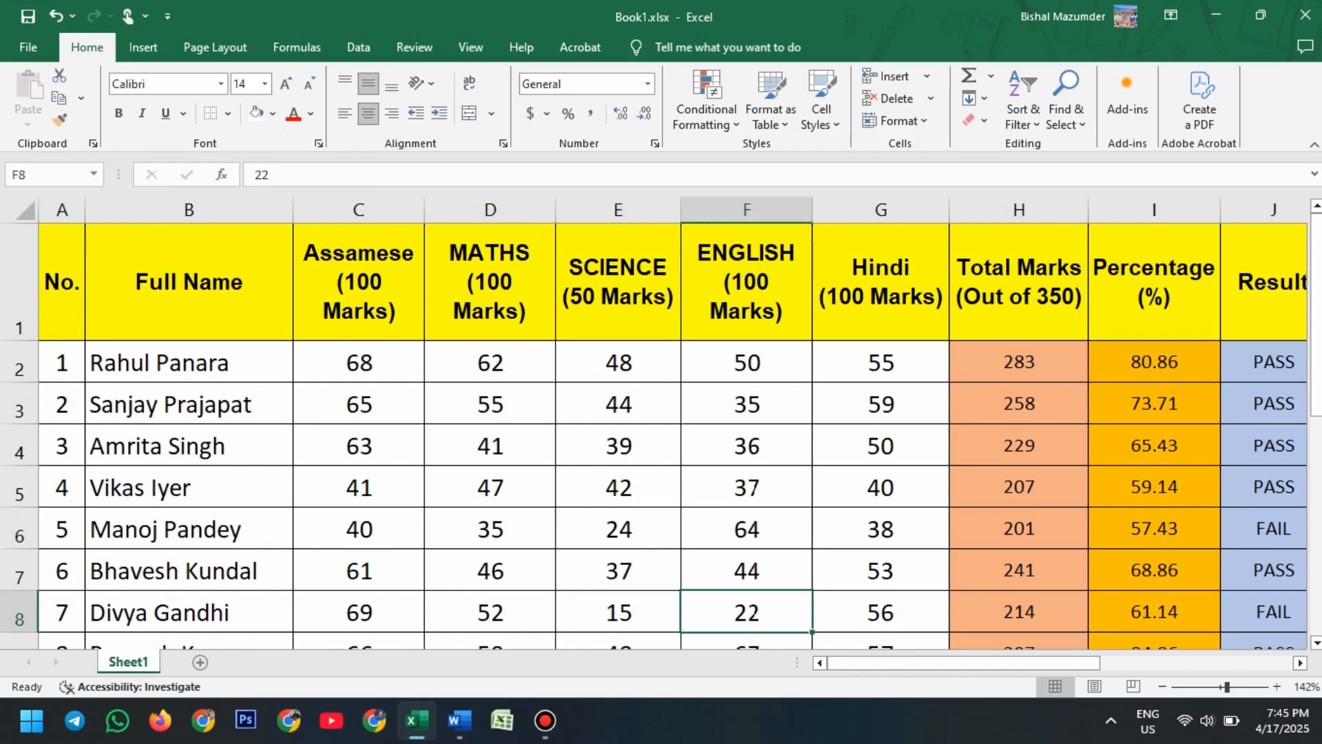
Review the Count<25 and Status columns for all students, then select the COUNTIF cell L2
scroll(673, 436, right, 5)
scroll(672, 436, right, 2)
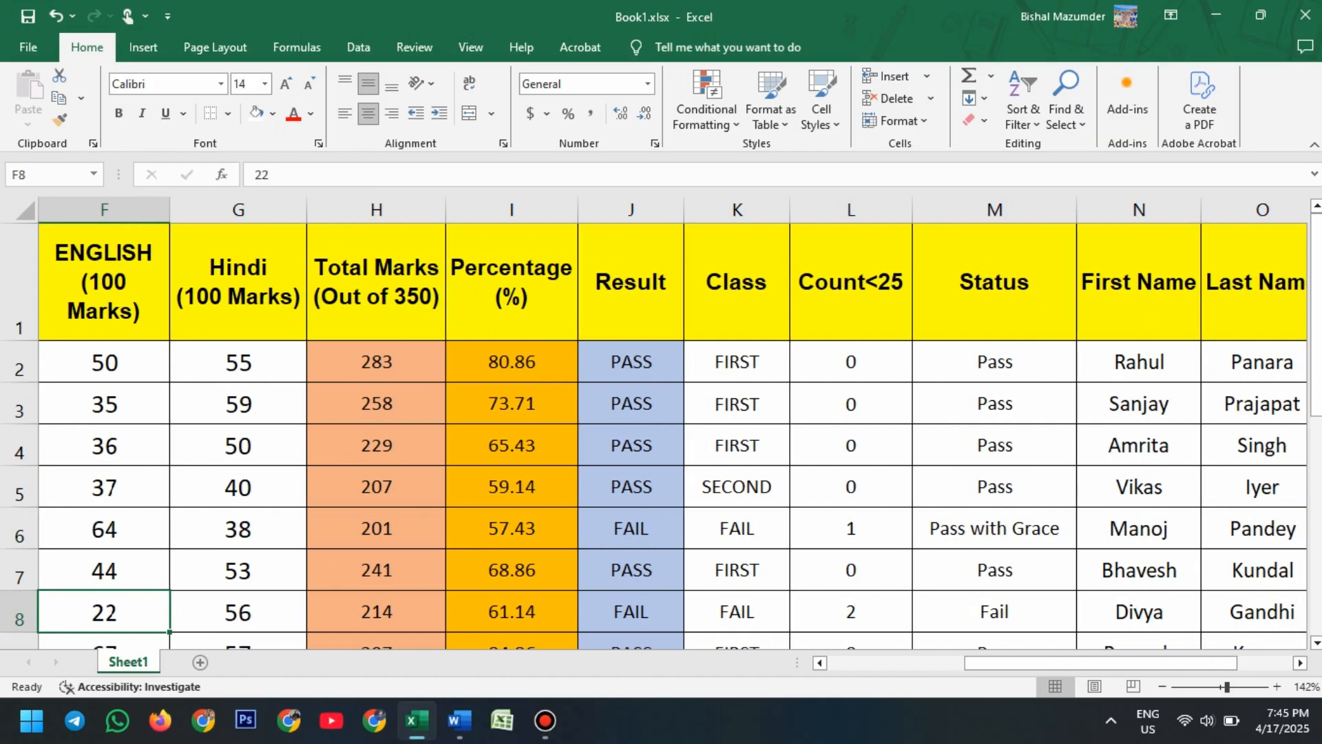
scroll(672, 436, down, 1)
scroll(673, 436, down, 1)
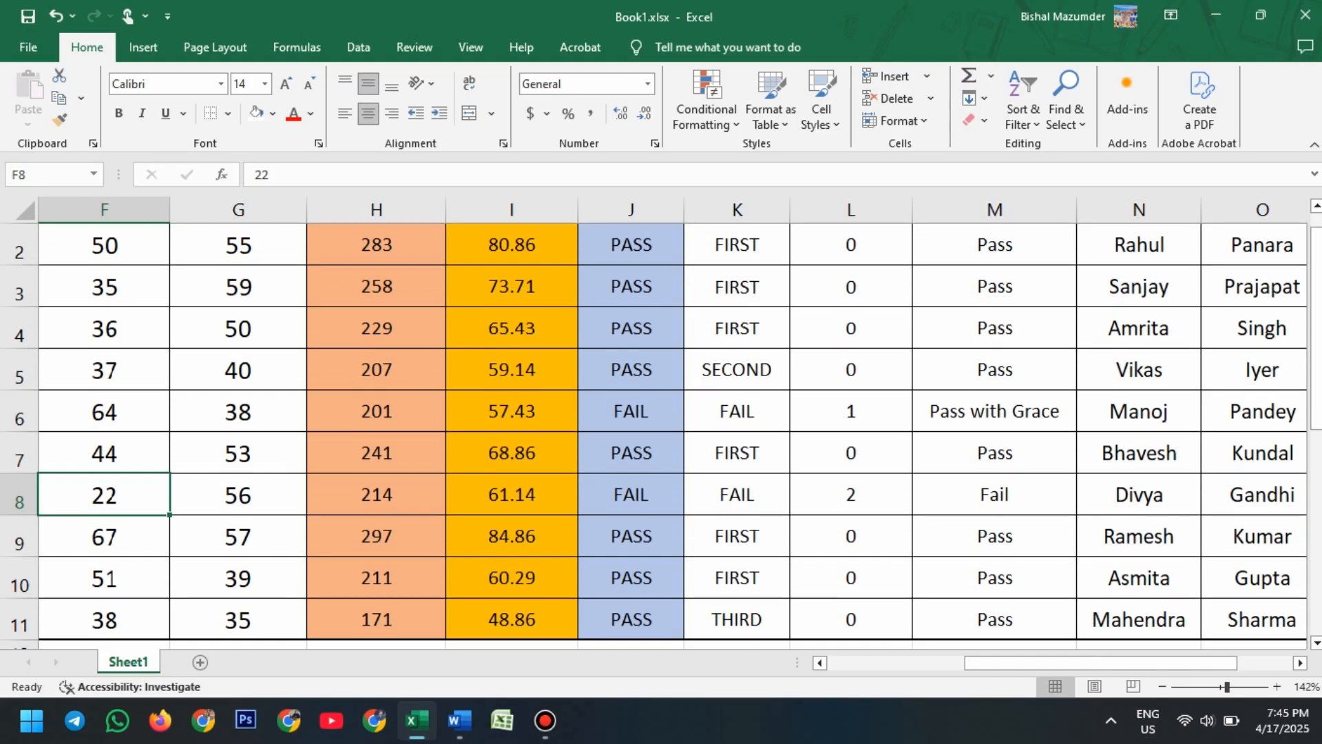
scroll(673, 436, up, 2)
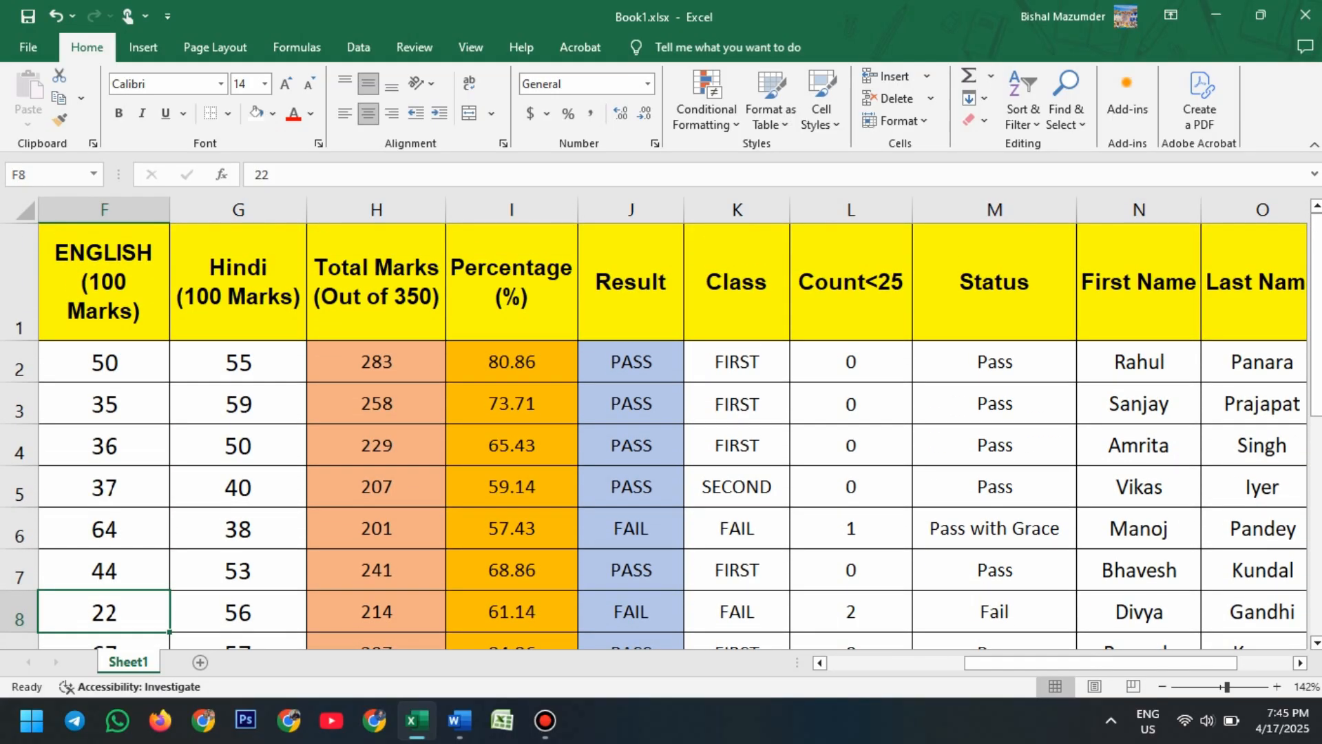
click(851, 362)
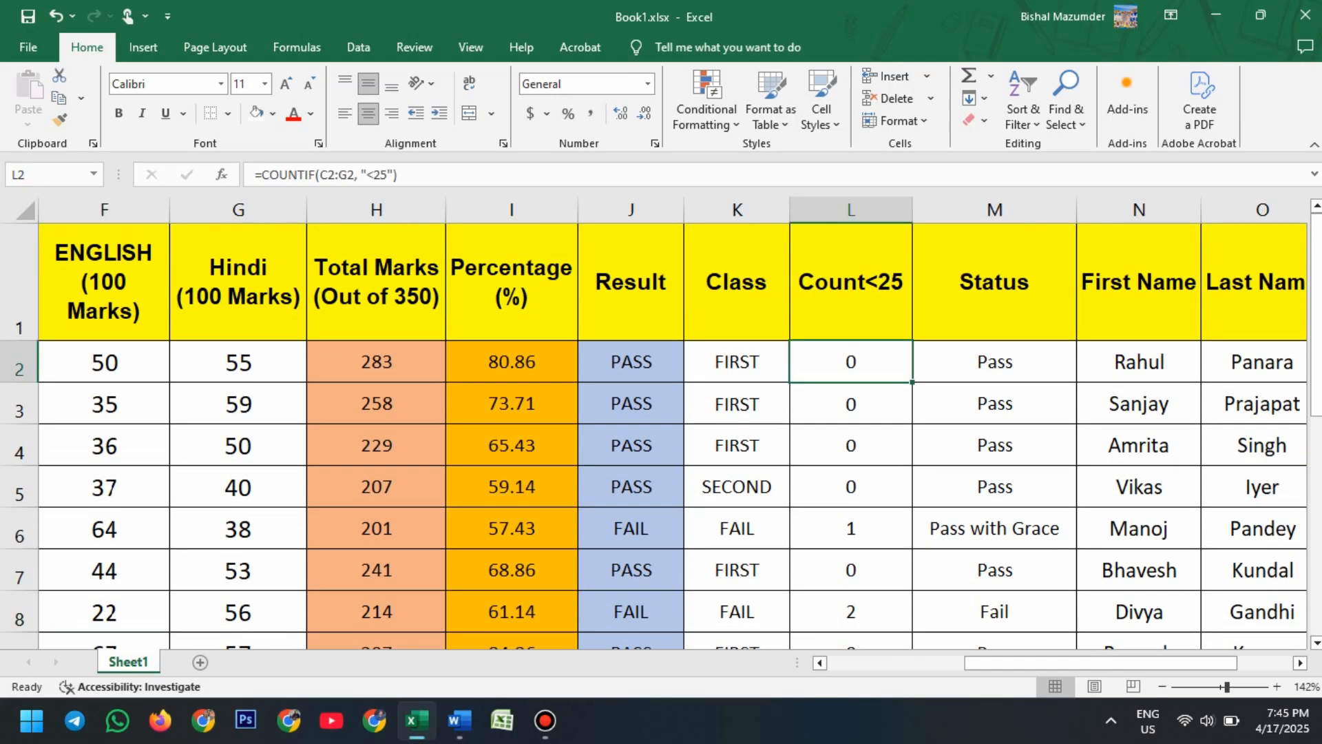
Turn the COUNT(C2:G2) text in cell H19 into a working formula by adding the leading equals sign
scroll(662, 432, down, 4)
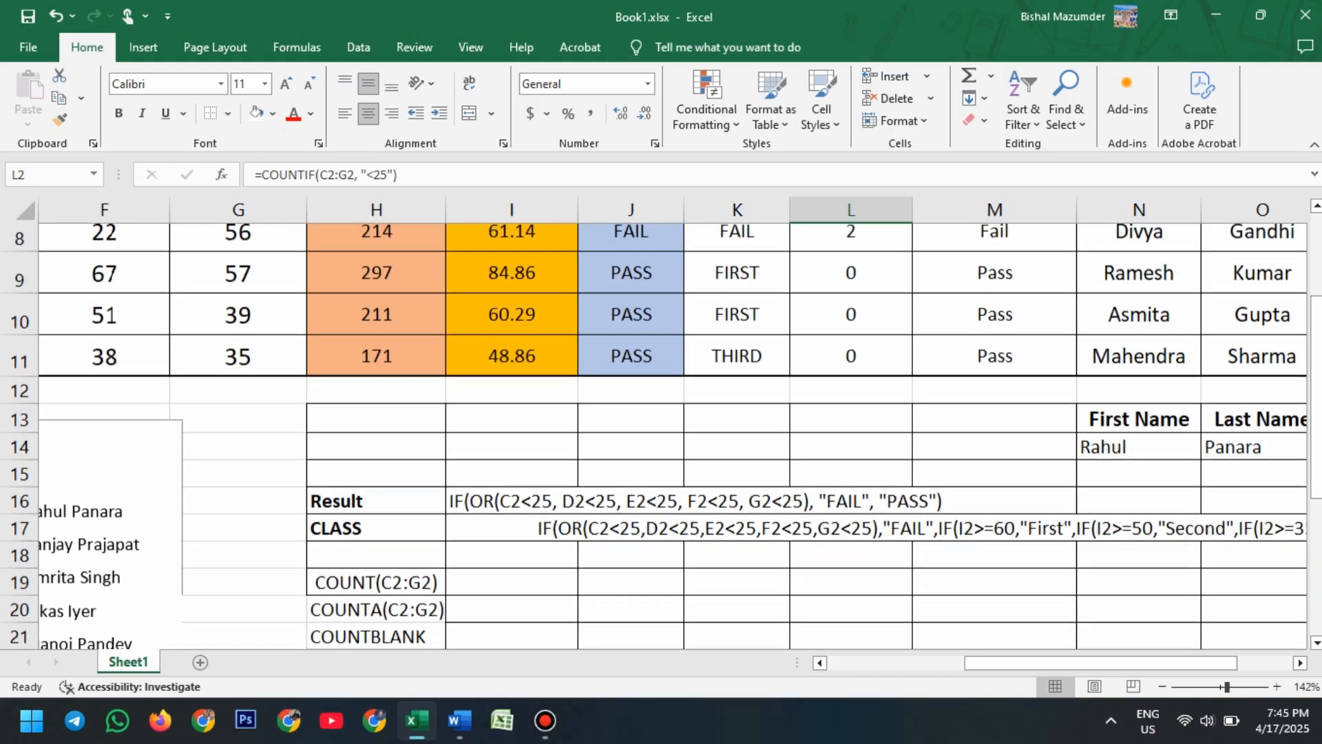
scroll(661, 432, down, 1)
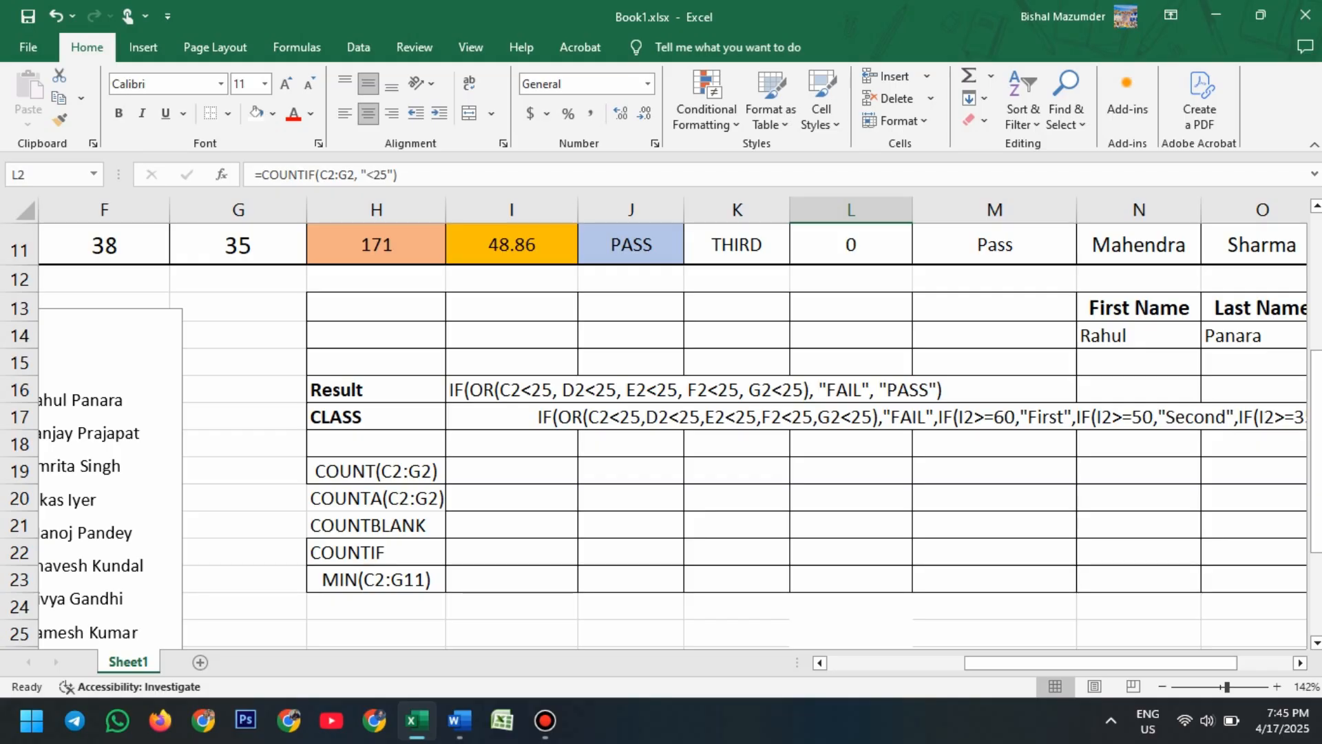
click(376, 471)
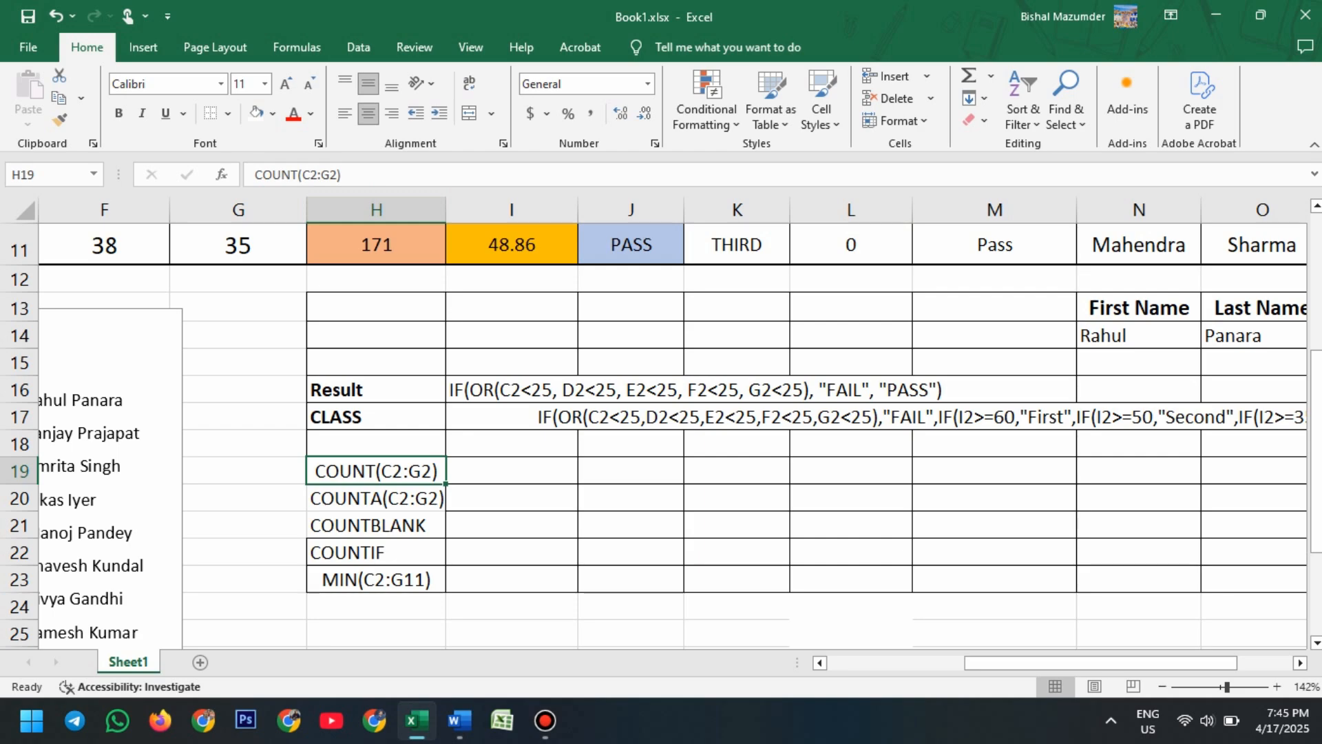
click(253, 175)
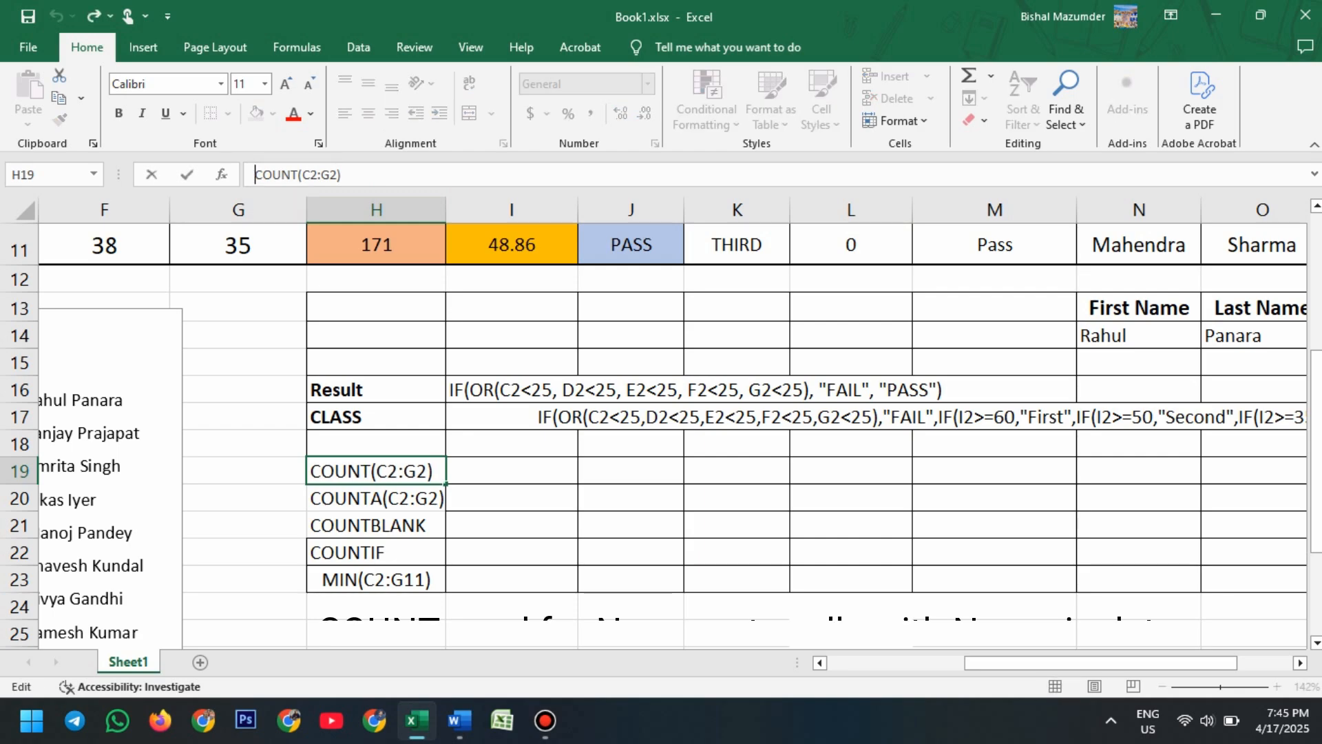
text(=)
key(Return)
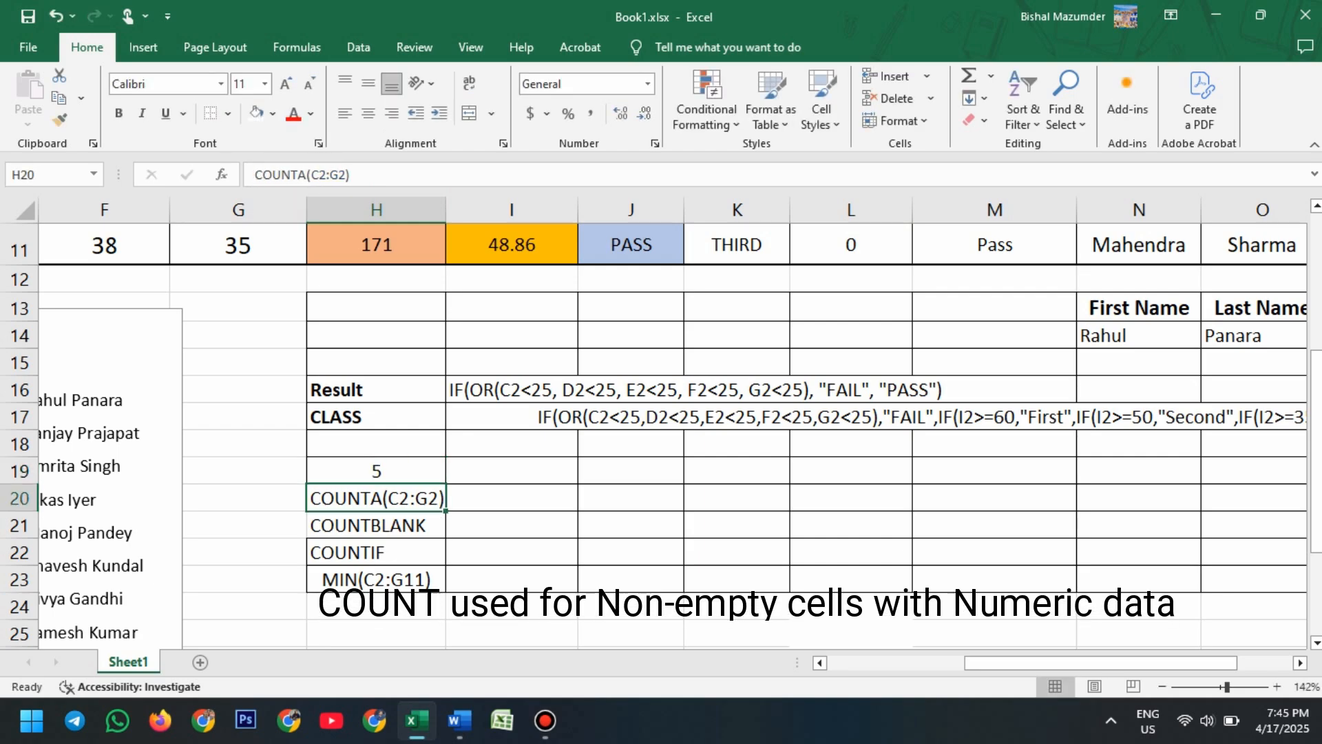
Inspect the C2:G2 marks referenced by the COUNT formula in cell H19, then select the English mark in F2
drag(373, 495, 372, 473)
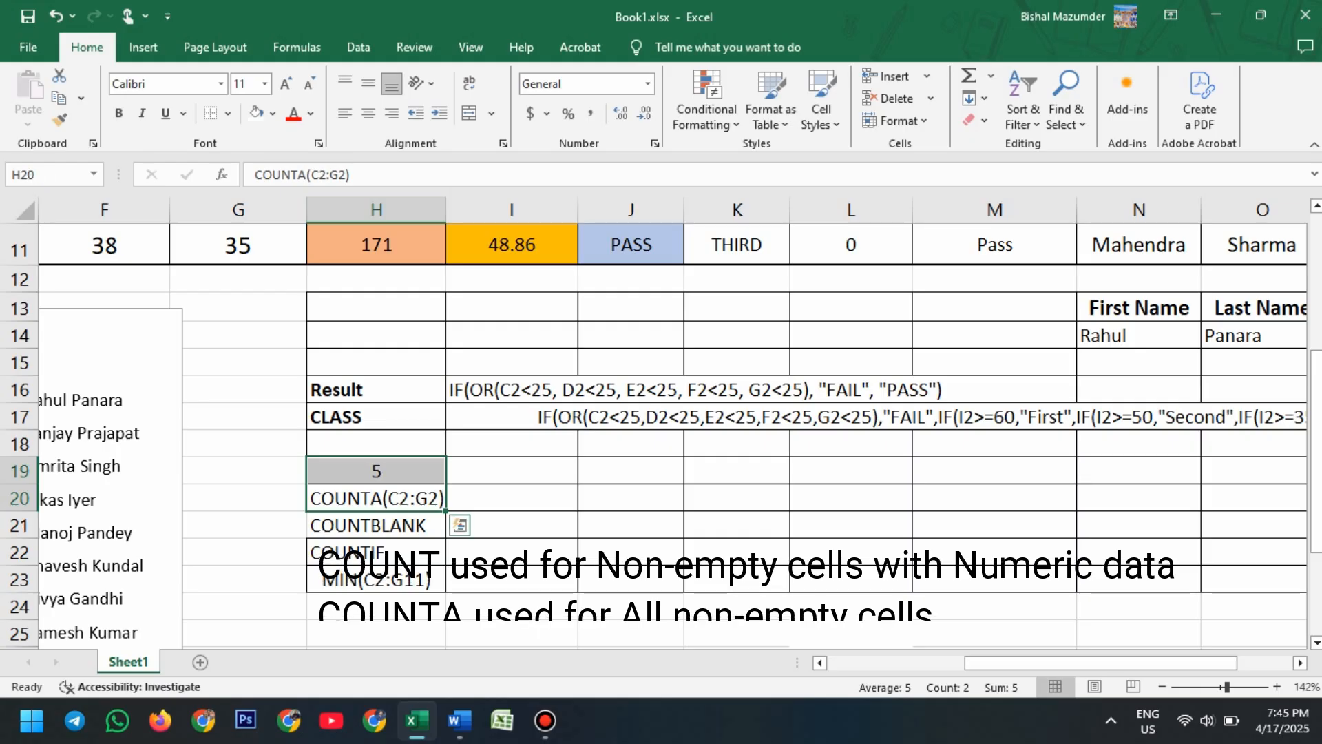
click(372, 472)
double_click(372, 472)
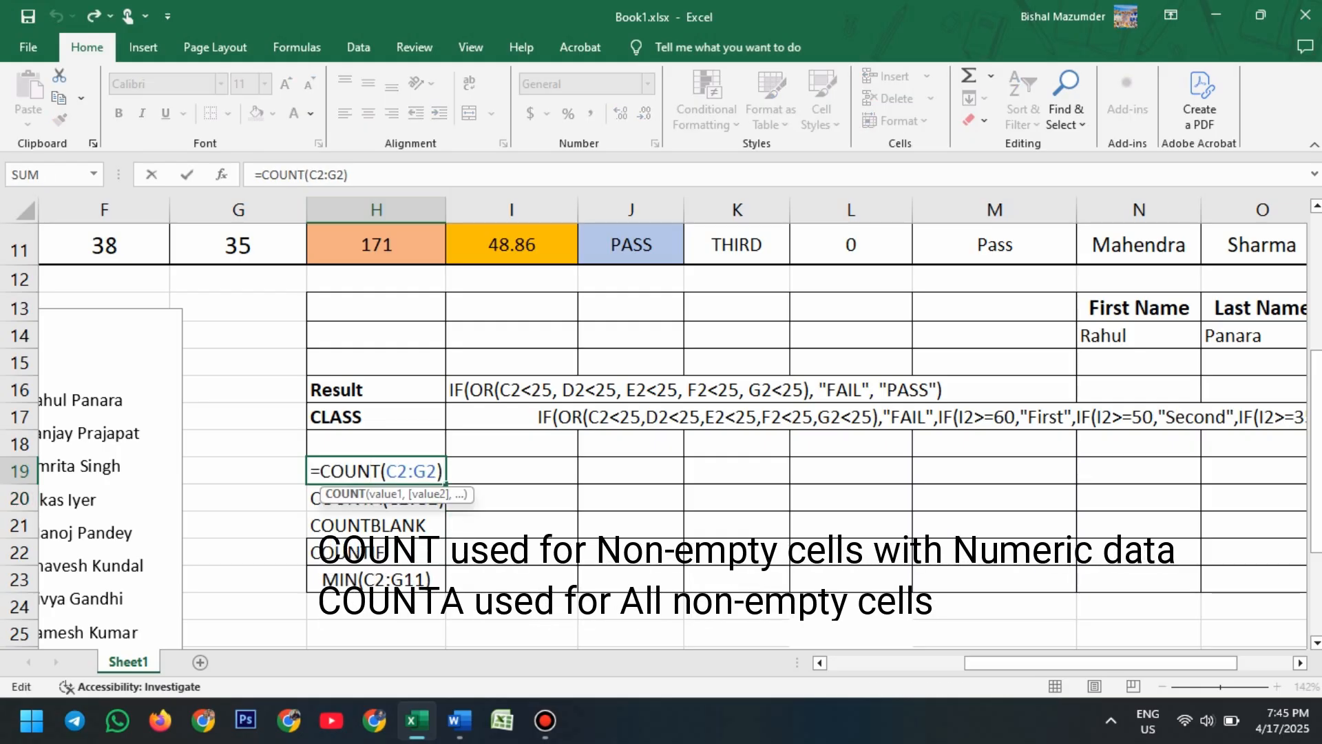
scroll(619, 427, up, 2)
scroll(661, 427, up, 2)
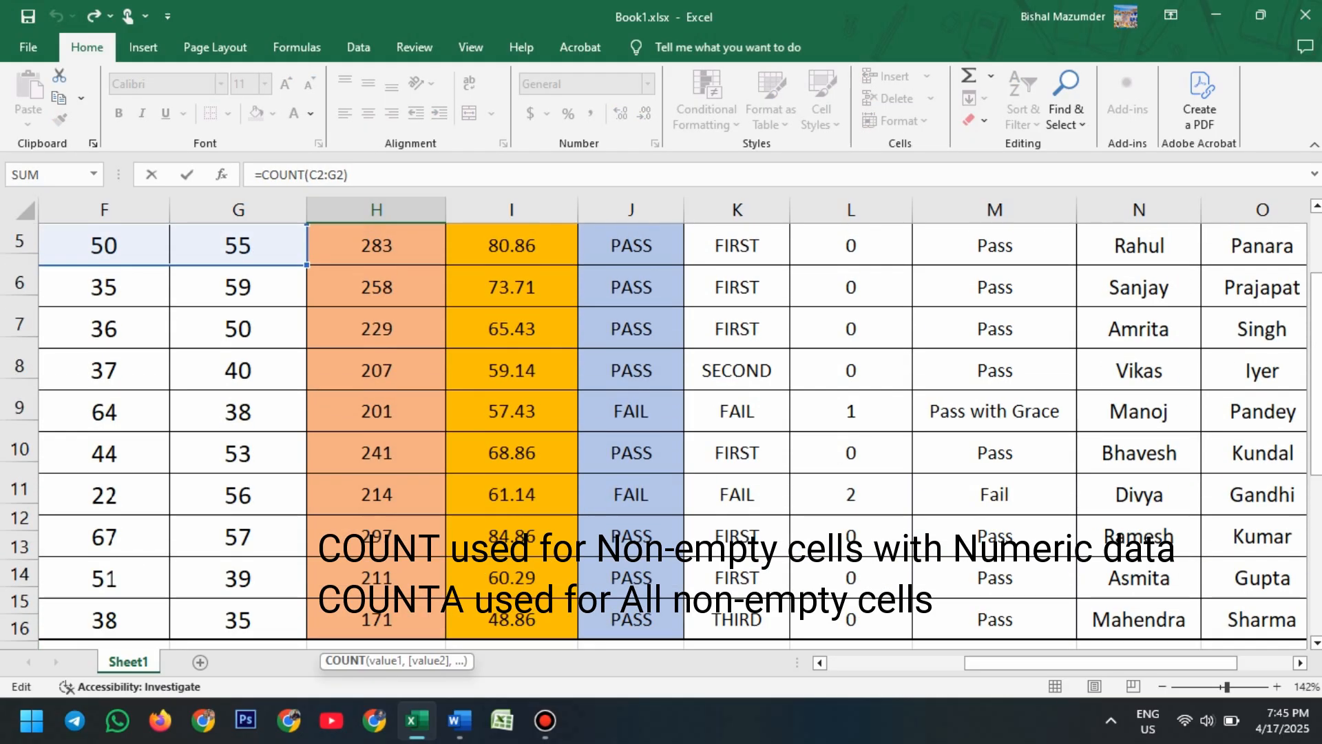
scroll(661, 428, left, 2)
scroll(662, 427, left, 3)
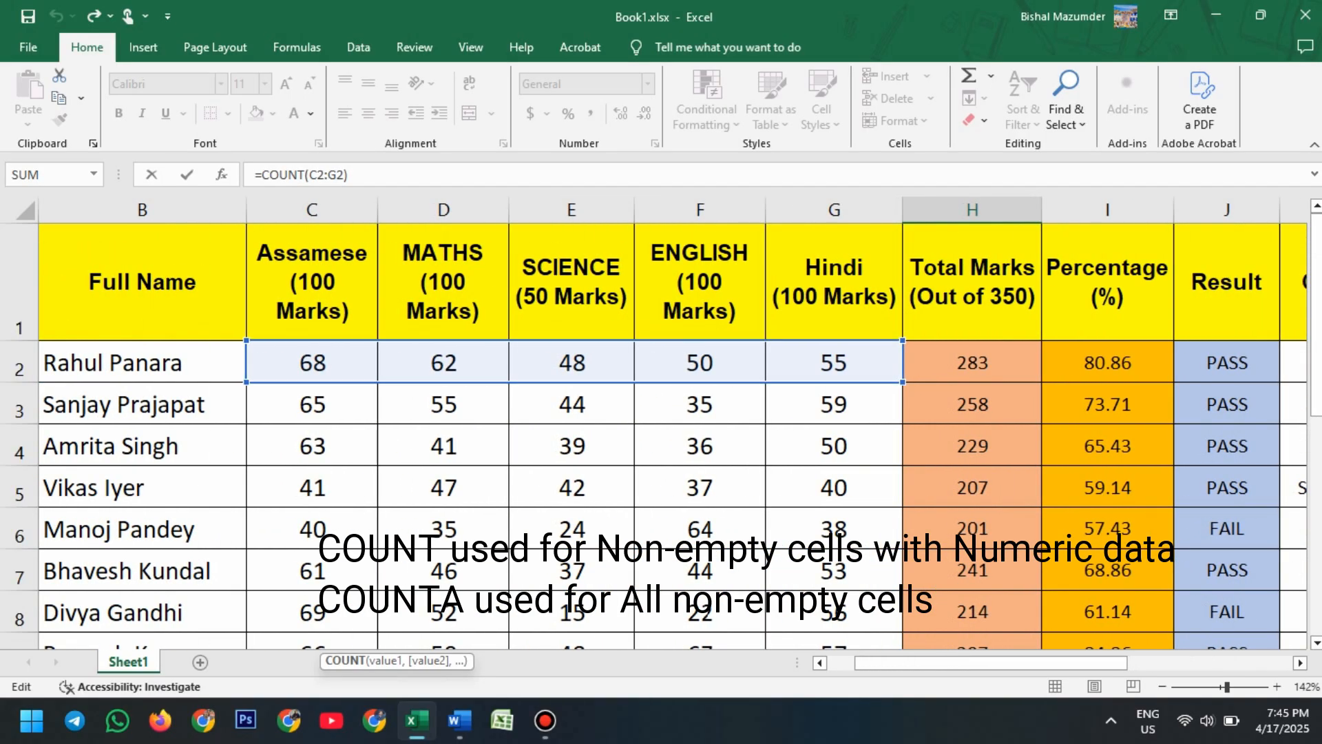
click(700, 362)
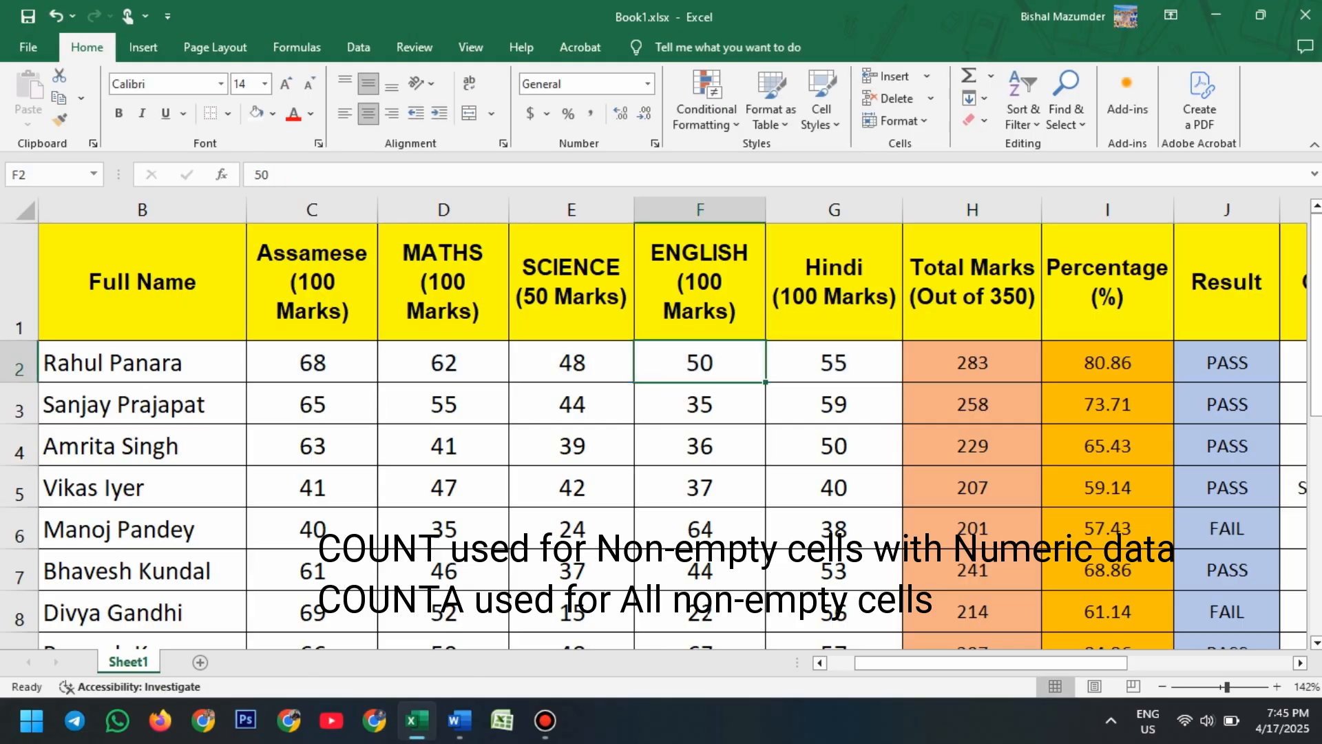
Clear the English mark in F2, check the COUNT result in H19, and undo the deletion
key(Delete)
scroll(661, 427, down, 5)
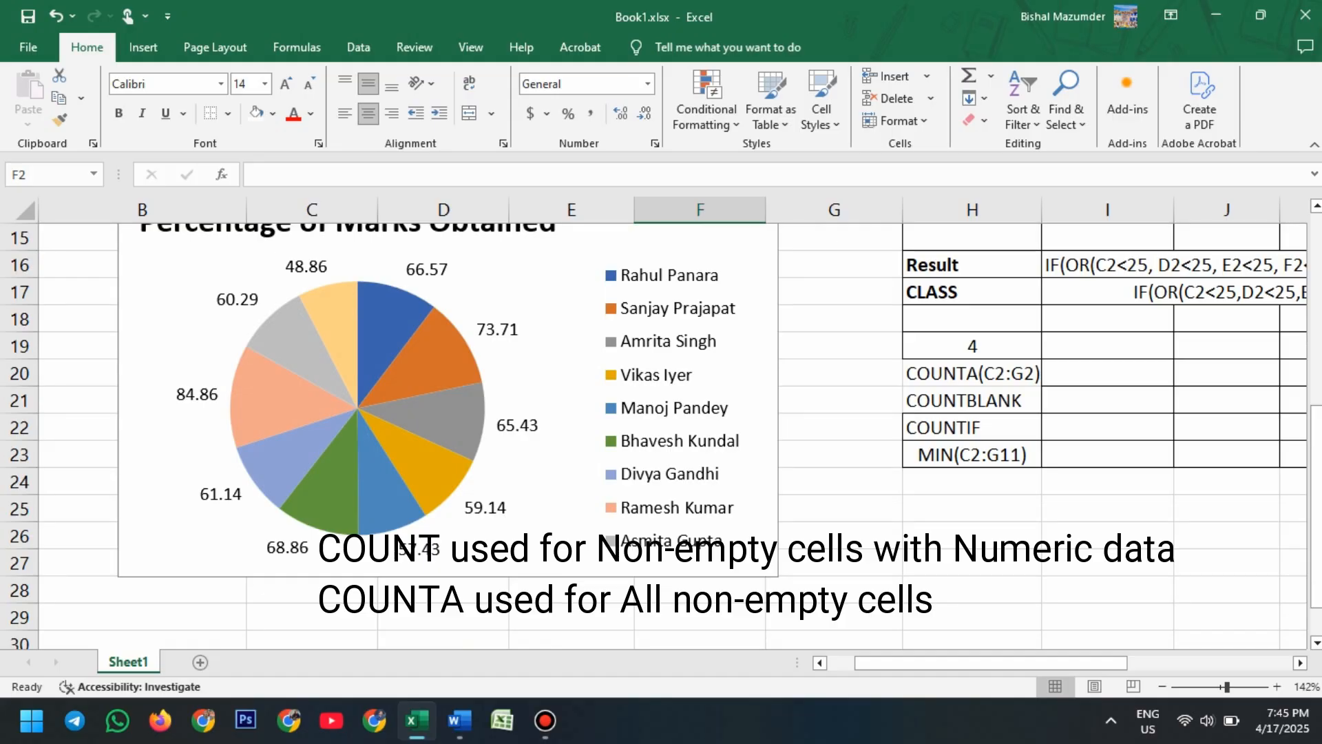
scroll(662, 433, up, 4)
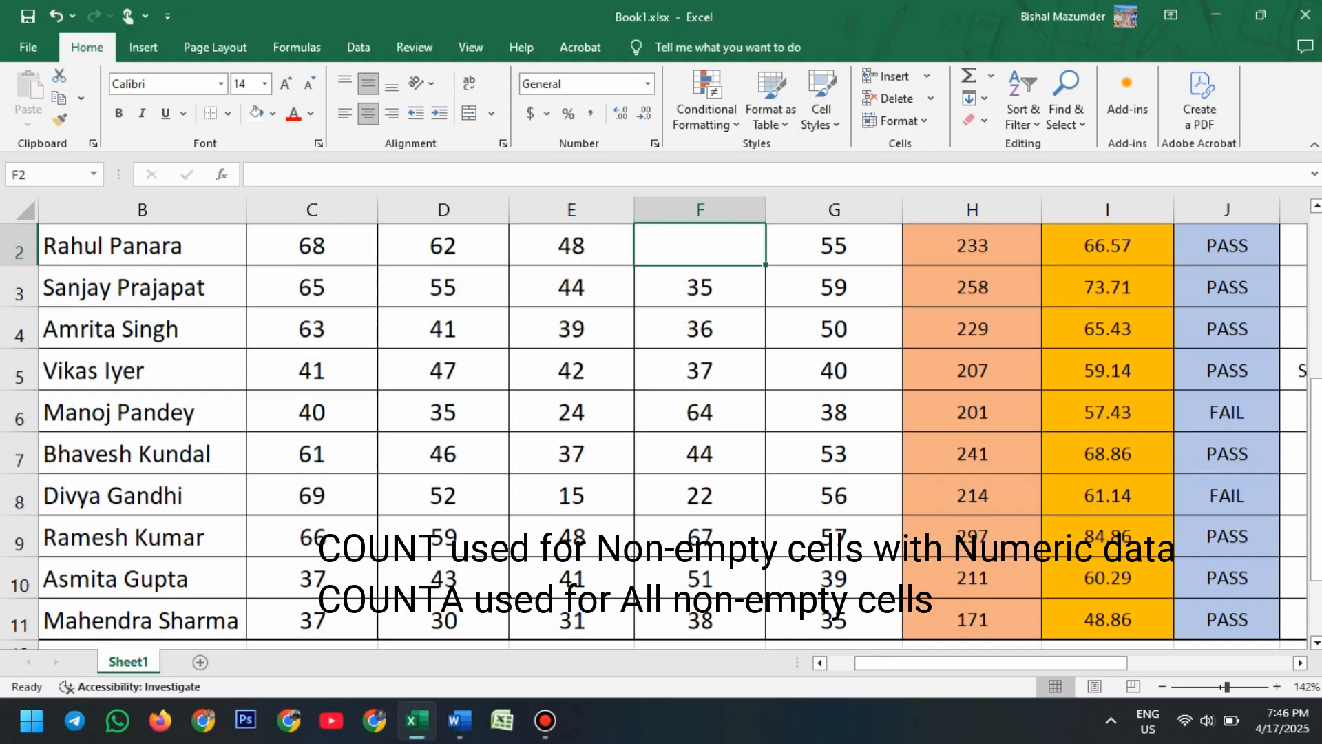
scroll(662, 434, down, 1)
key(ctrl+z)
Turn the COUNT formula in cell H19 back into plain text by removing its leading equals sign
scroll(662, 427, down, 1)
scroll(662, 427, right, 2)
scroll(661, 427, down, 2)
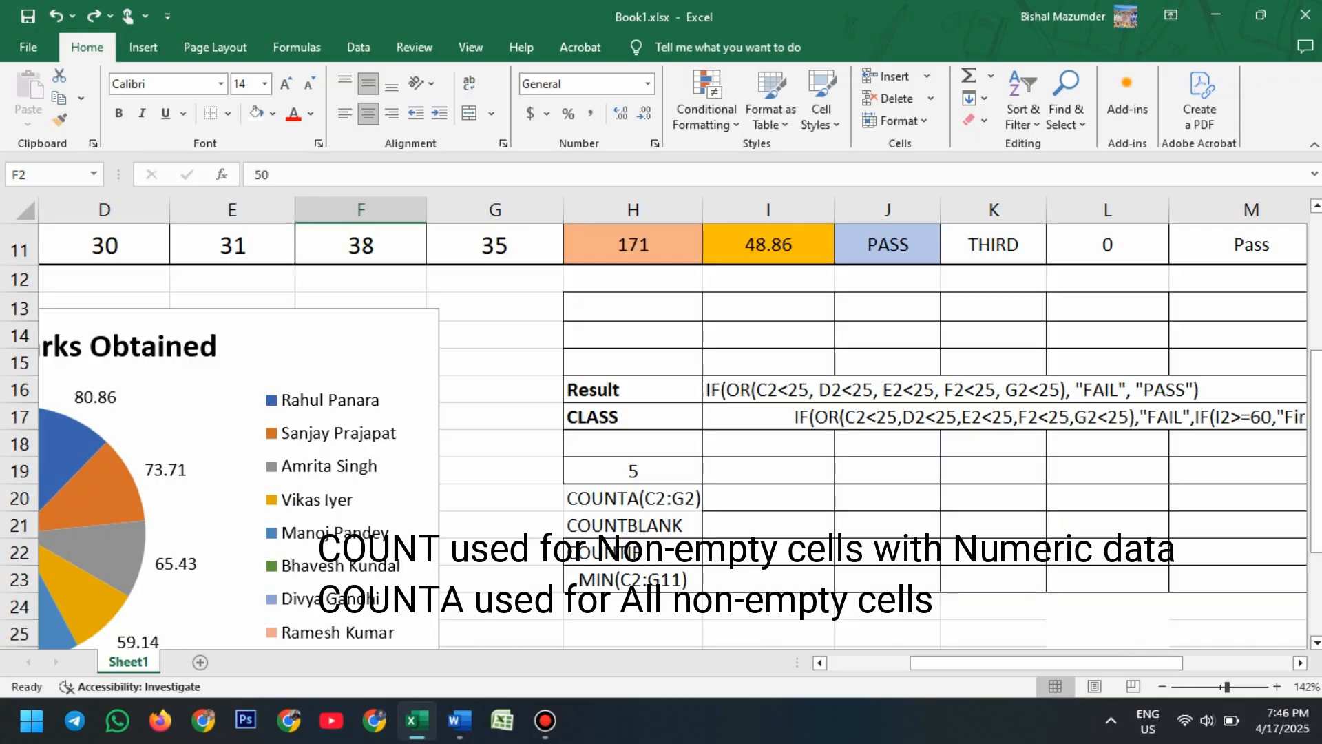
click(629, 498)
double_click(628, 471)
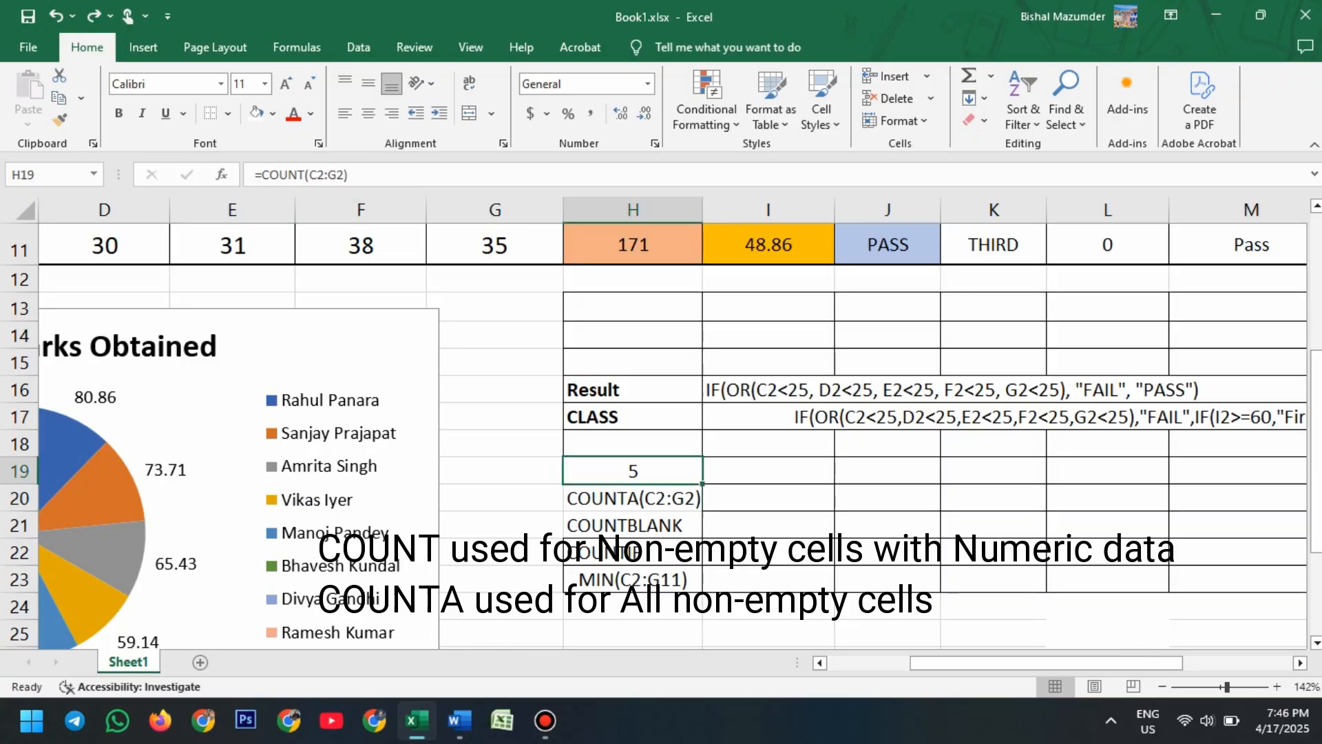
key(Home)
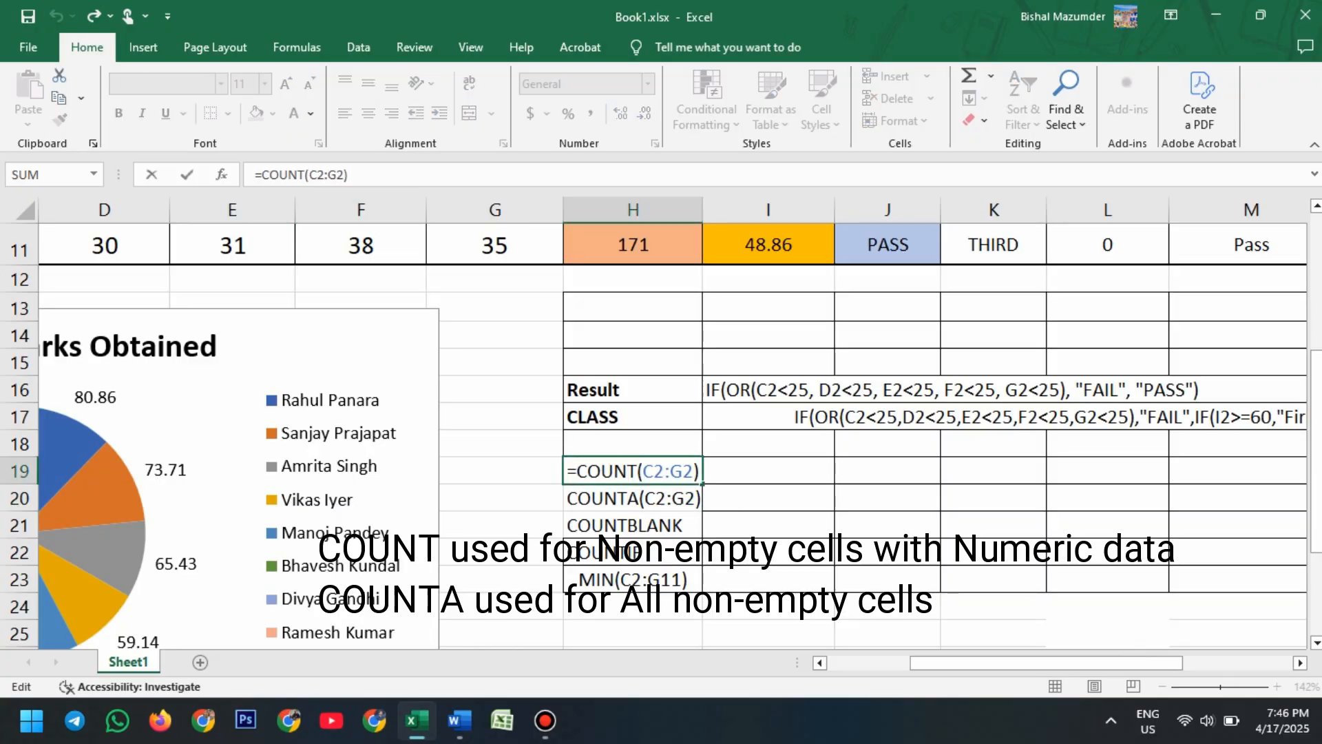
key(Delete)
key(Return)
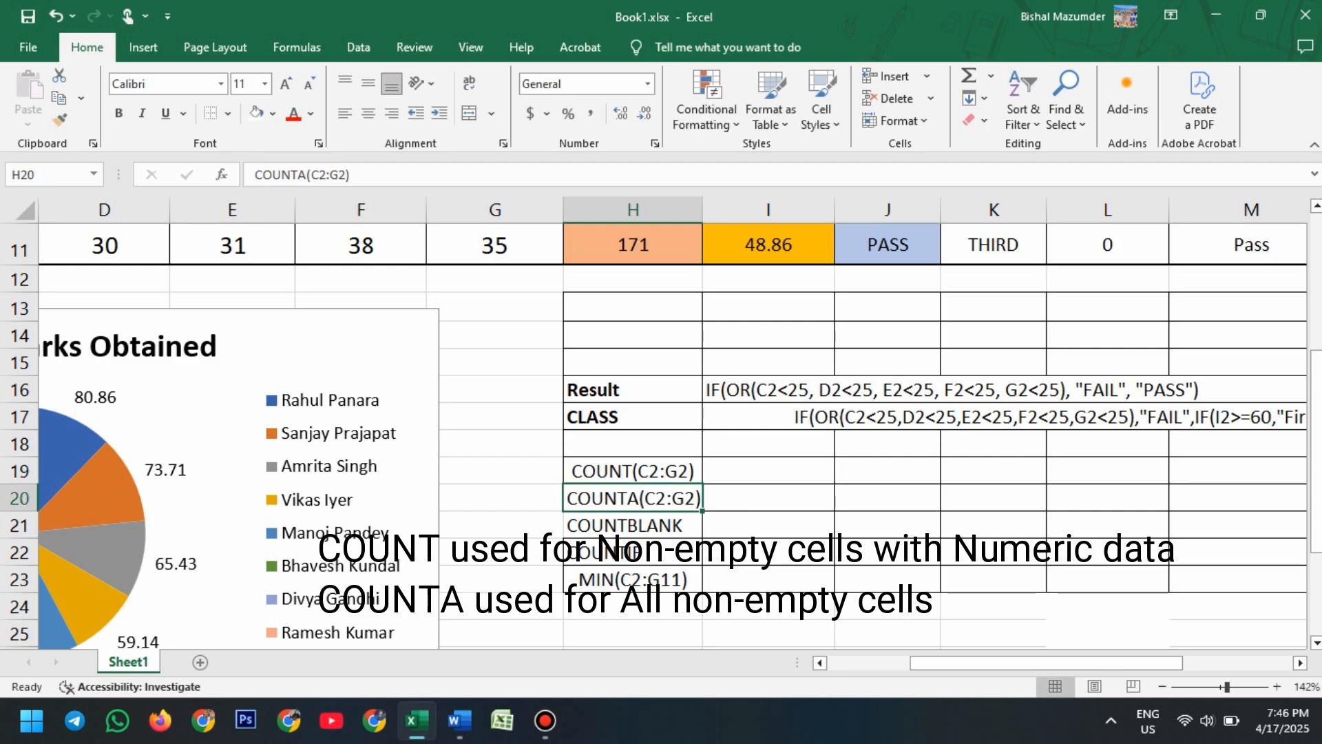
Compare the COUNTA(C2:G2) entry in H20 with the marks table, then select the COUNTBLANK and COUNTIF entries in H21 and H22
scroll(661, 434, up, 4)
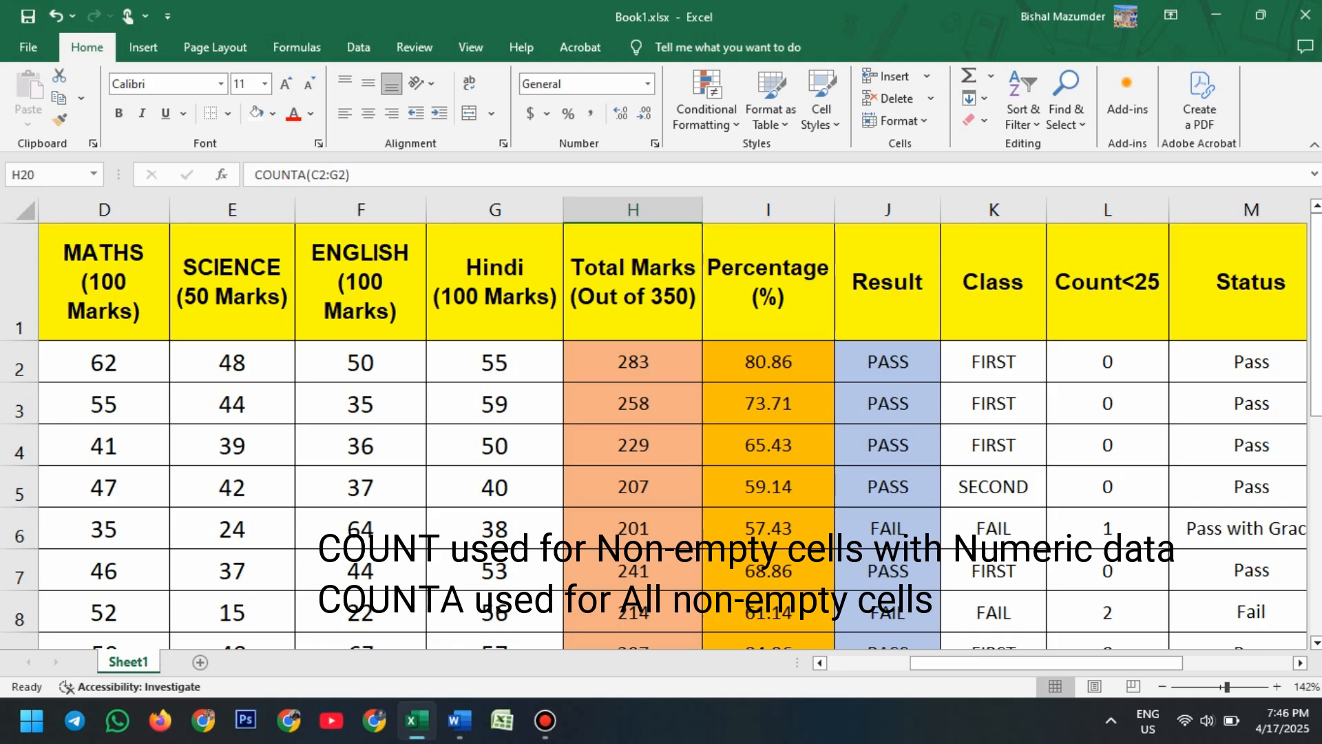
scroll(661, 434, down, 4)
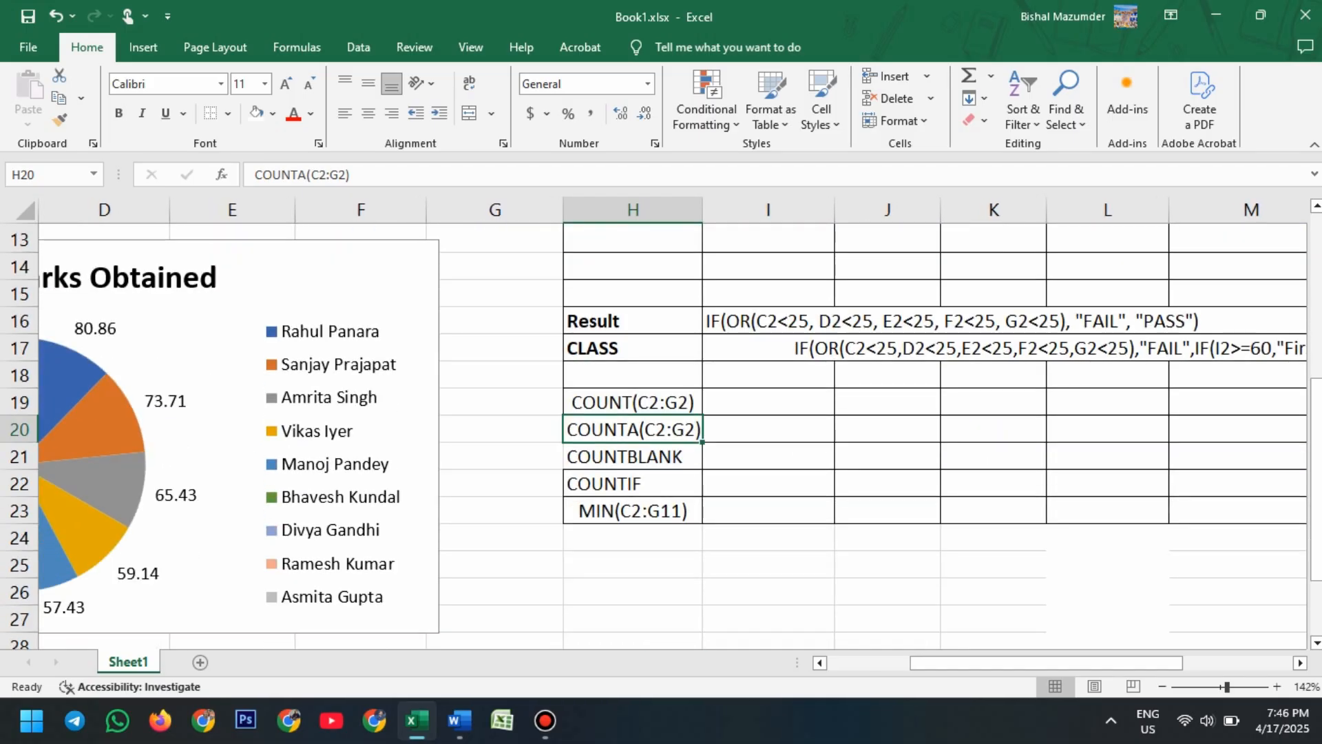
scroll(661, 434, up, 4)
scroll(661, 434, down, 1)
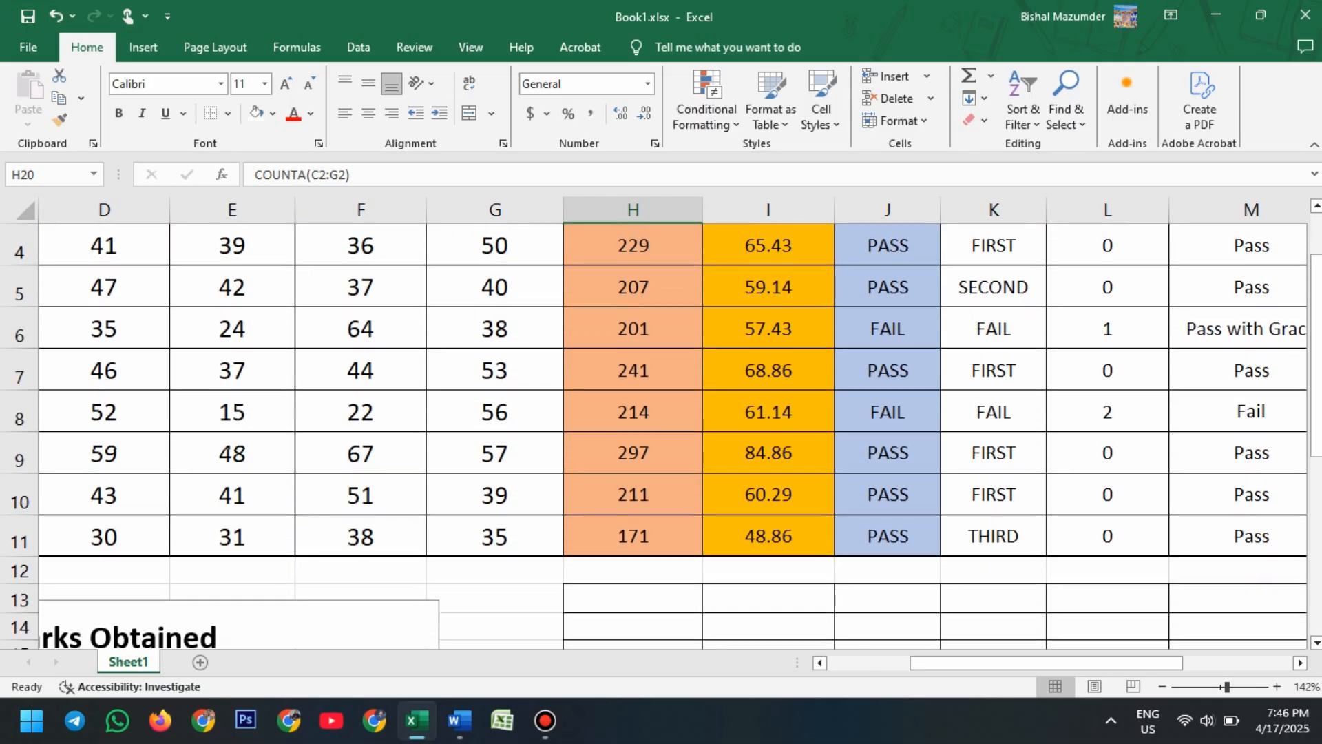
scroll(662, 434, down, 2)
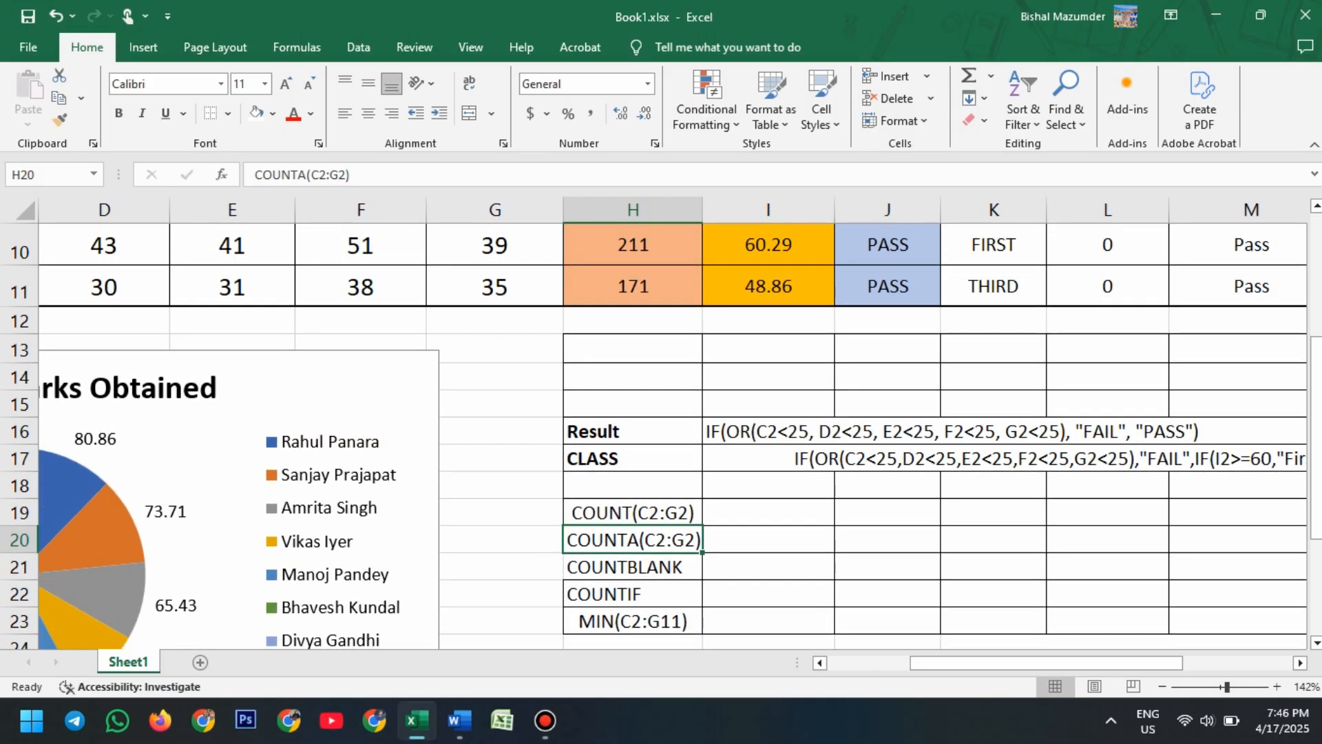
click(632, 567)
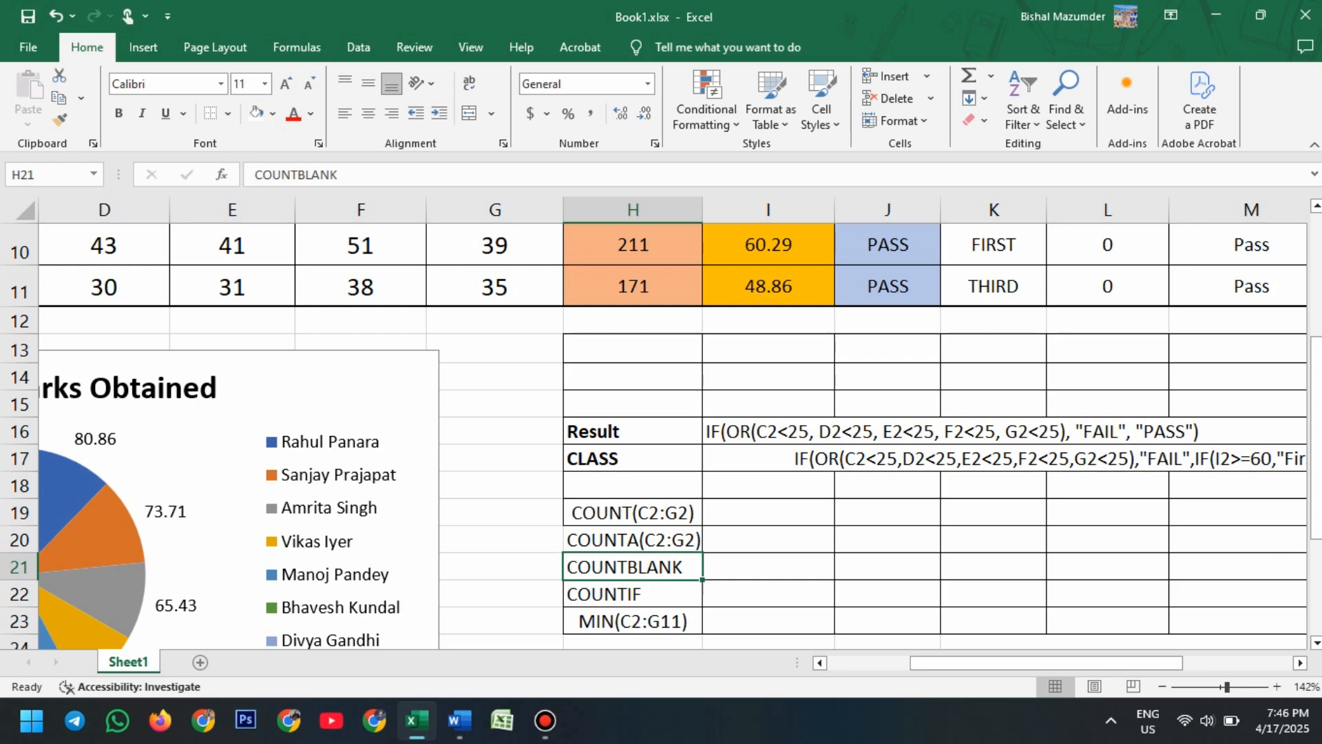
key(Down)
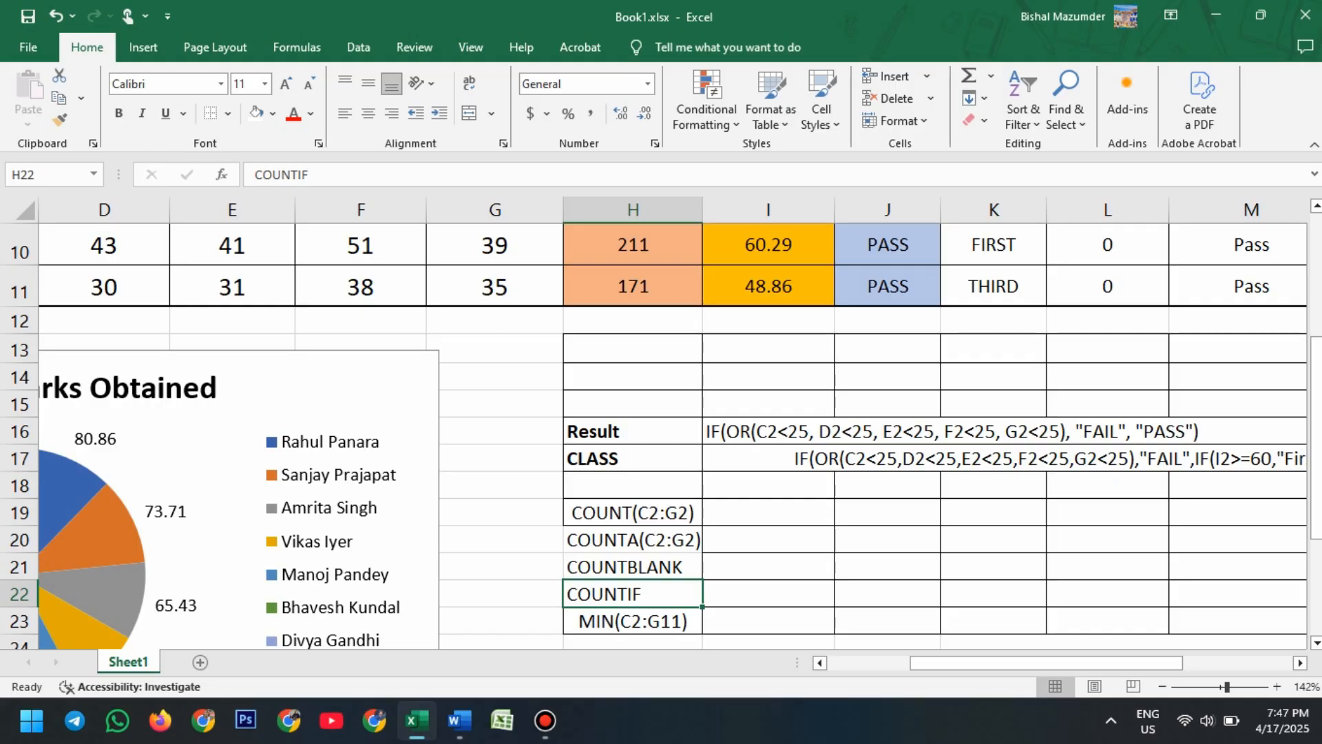
scroll(655, 434, down, 1)
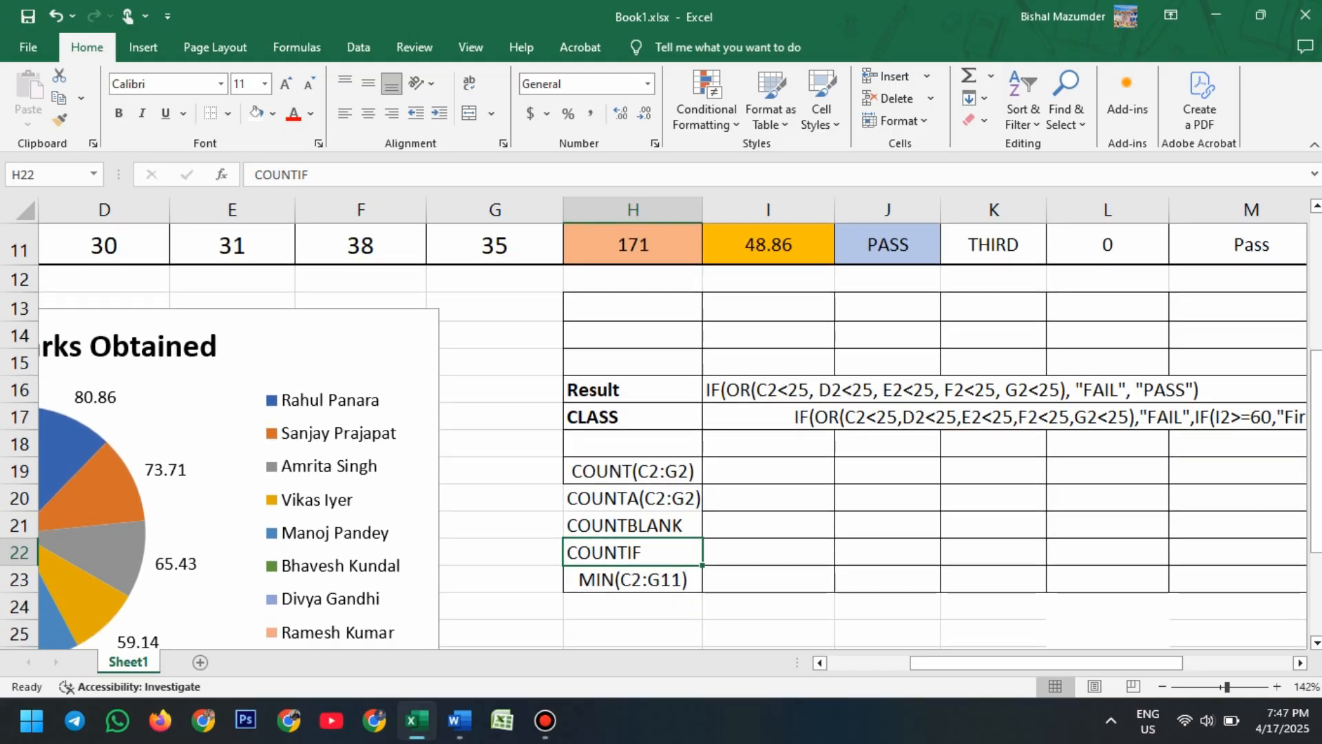
Select the MIN(C2:G11) entry in H23, then review all subject marks by selecting the range C2:G11
key(Down)
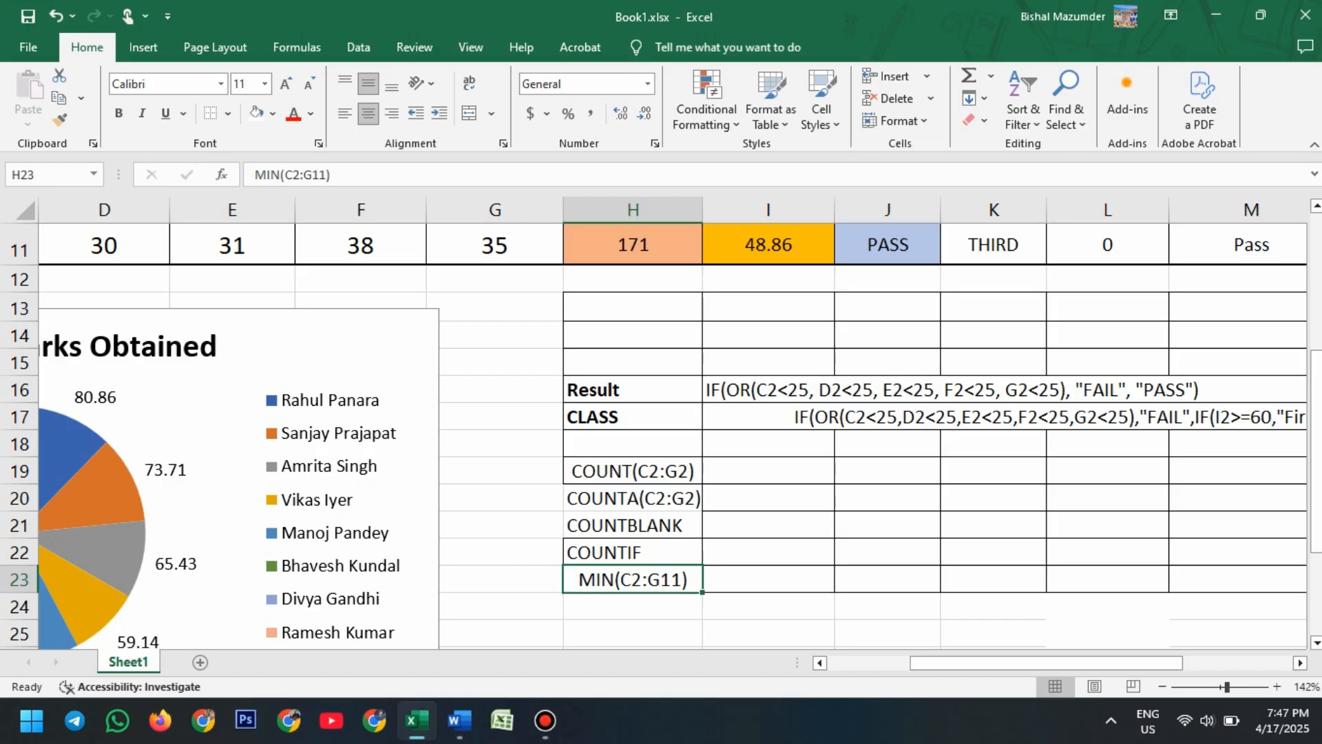
scroll(655, 434, up, 4)
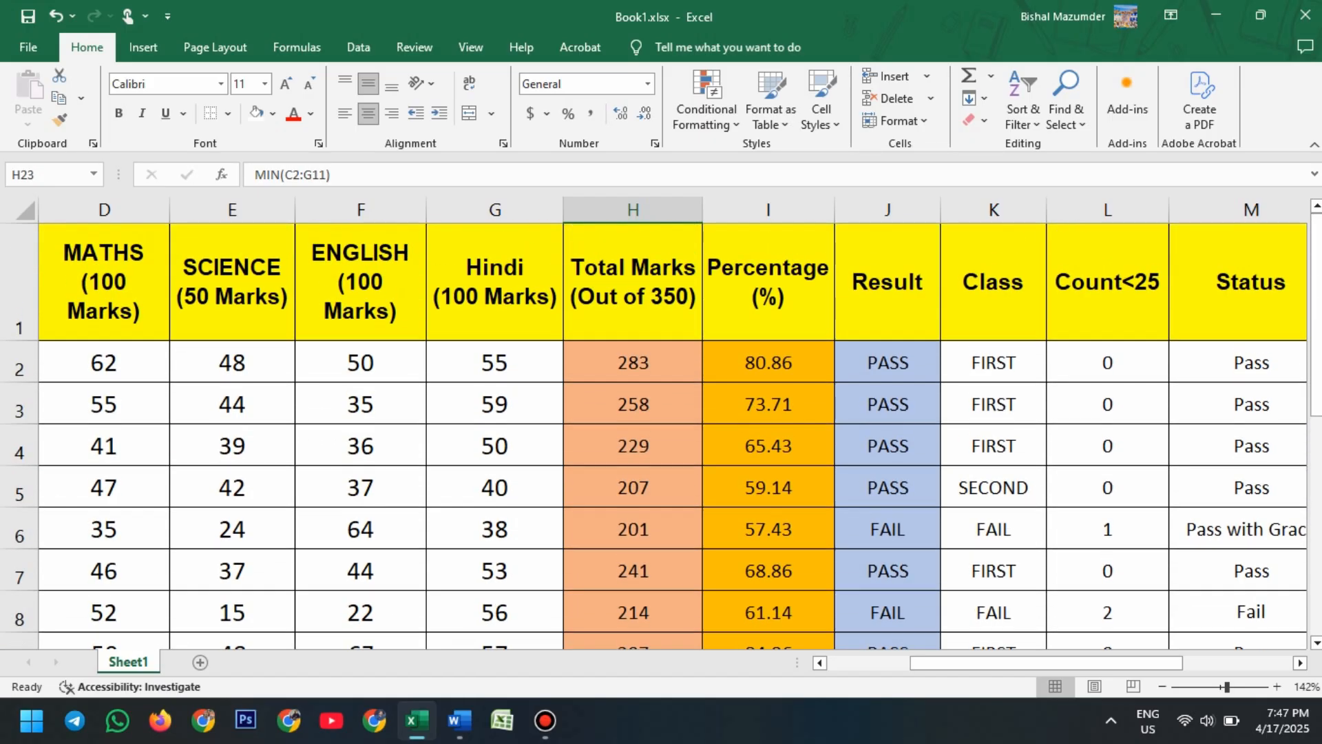
scroll(654, 434, down, 2)
scroll(654, 434, right, 1)
scroll(654, 434, left, 2)
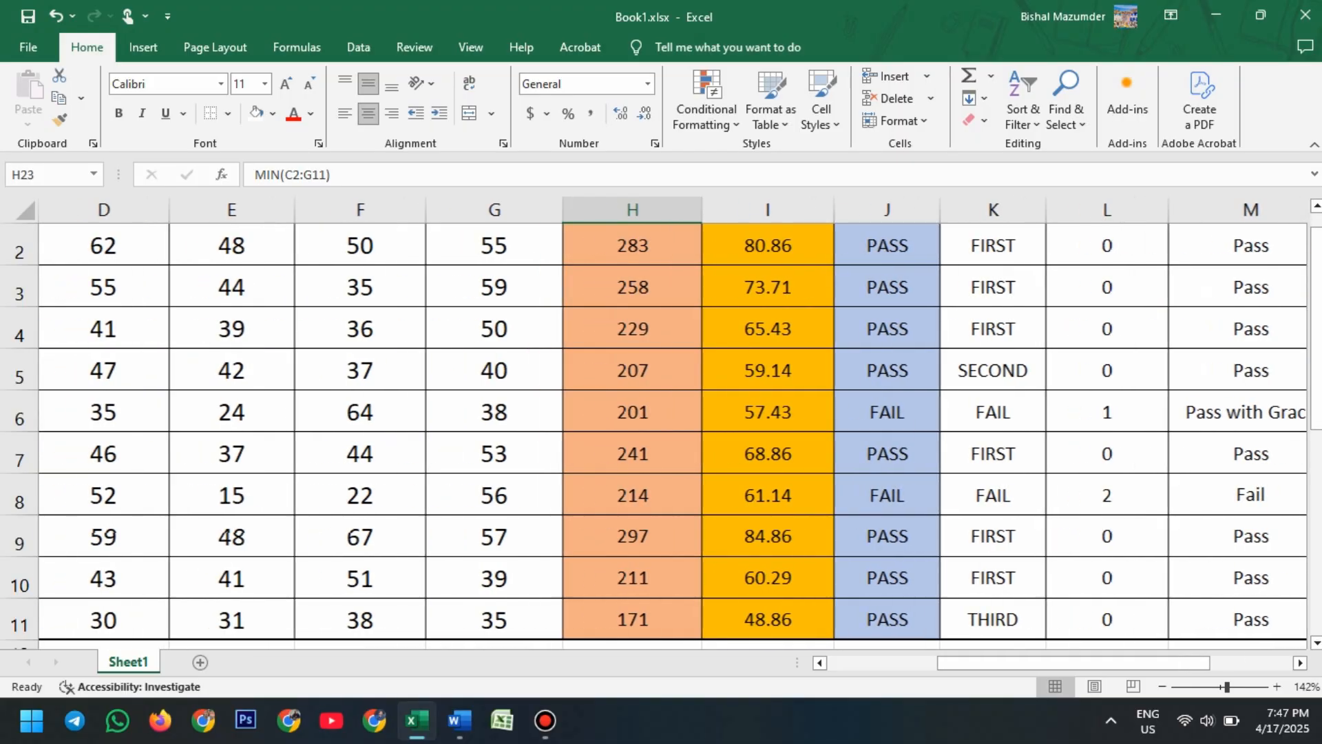
scroll(672, 434, down, 1)
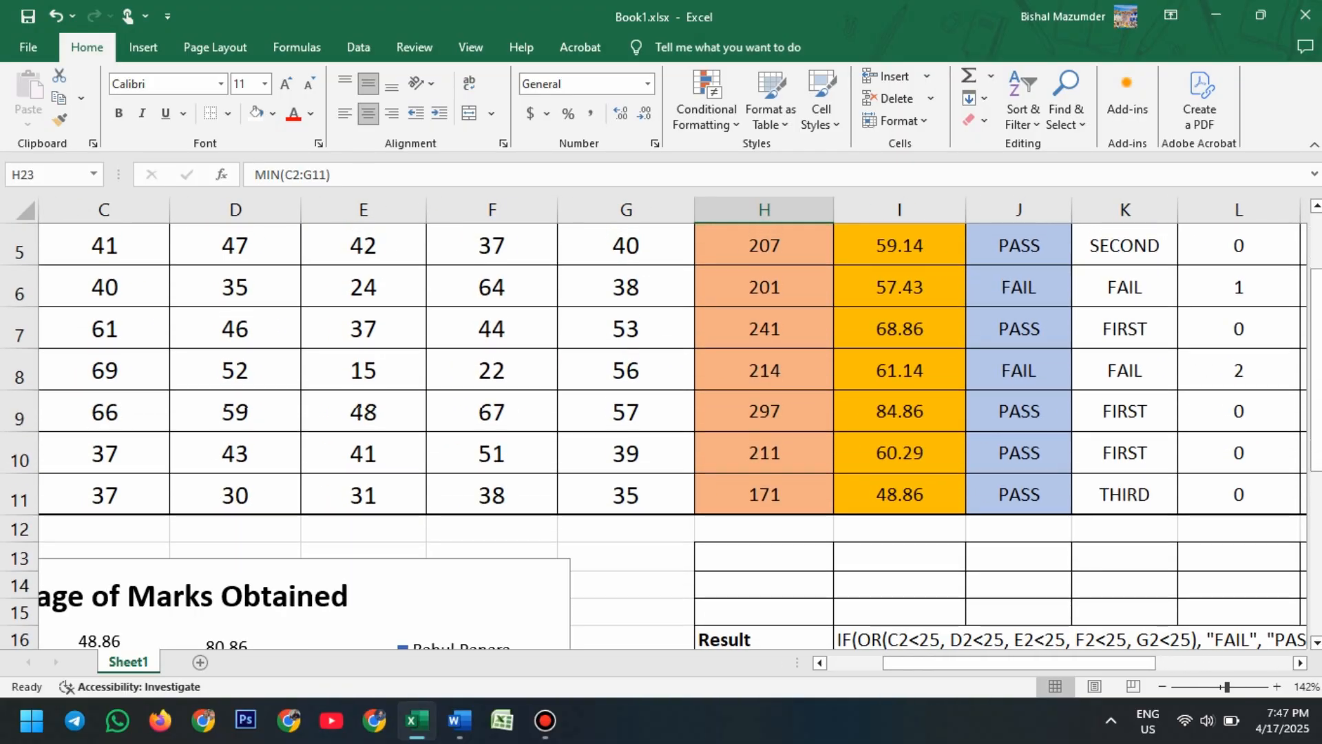
scroll(654, 423, up, 2)
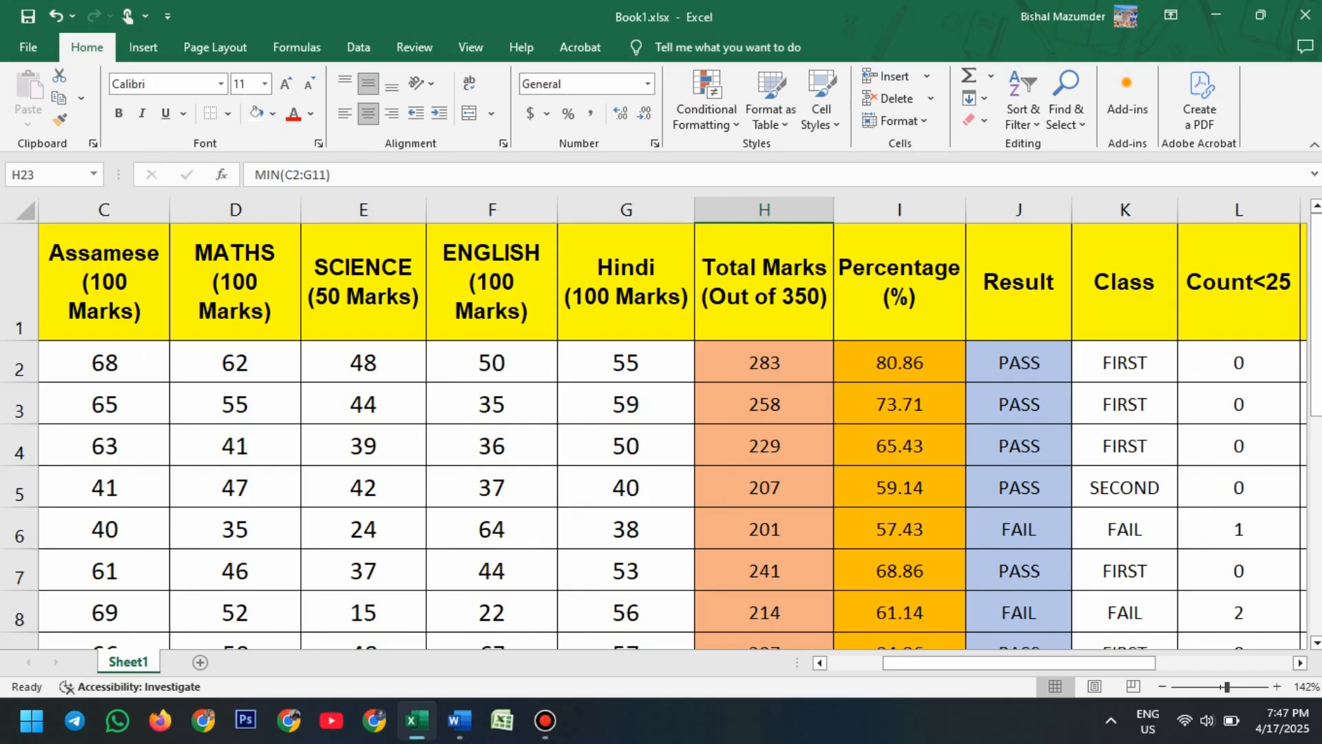
drag(105, 363, 662, 539)
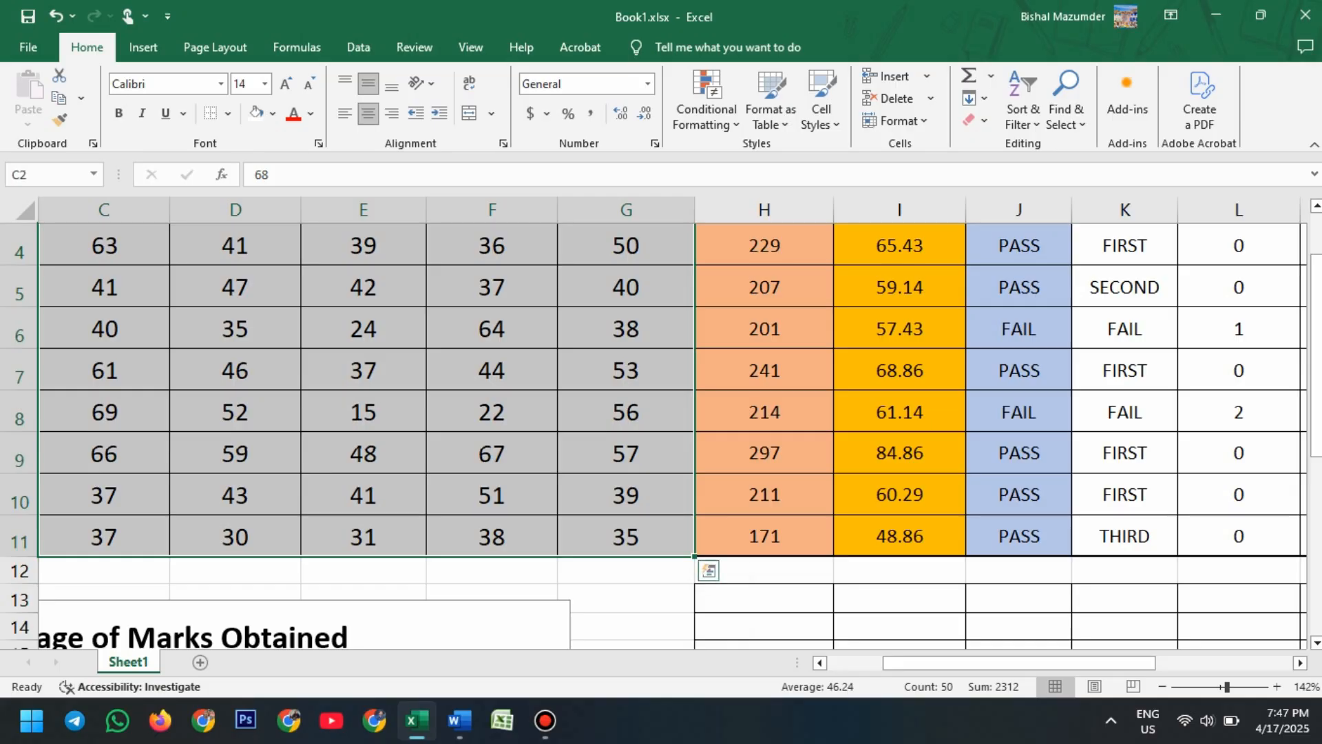
scroll(675, 437, down, 3)
Turn the MIN(C2:G11) text in cell H23 into a working formula by adding the leading equals sign
click(764, 580)
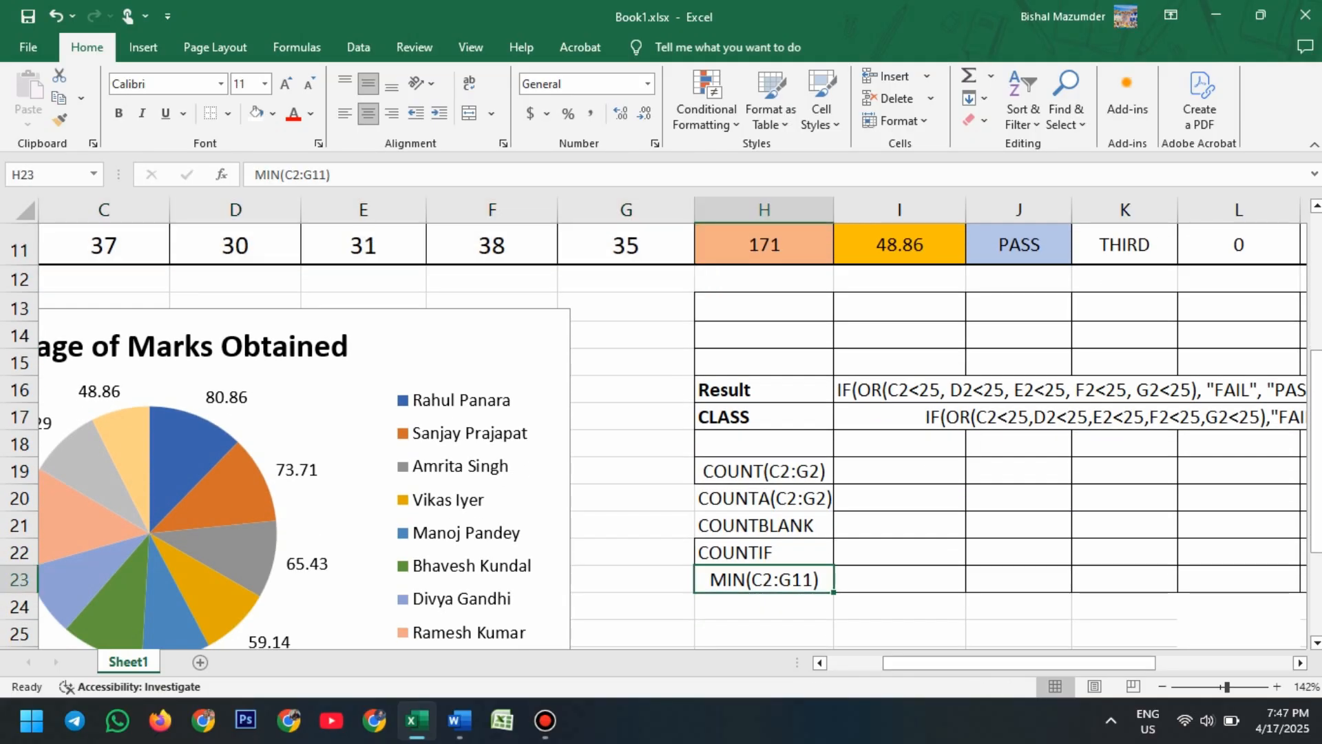
double_click(709, 580)
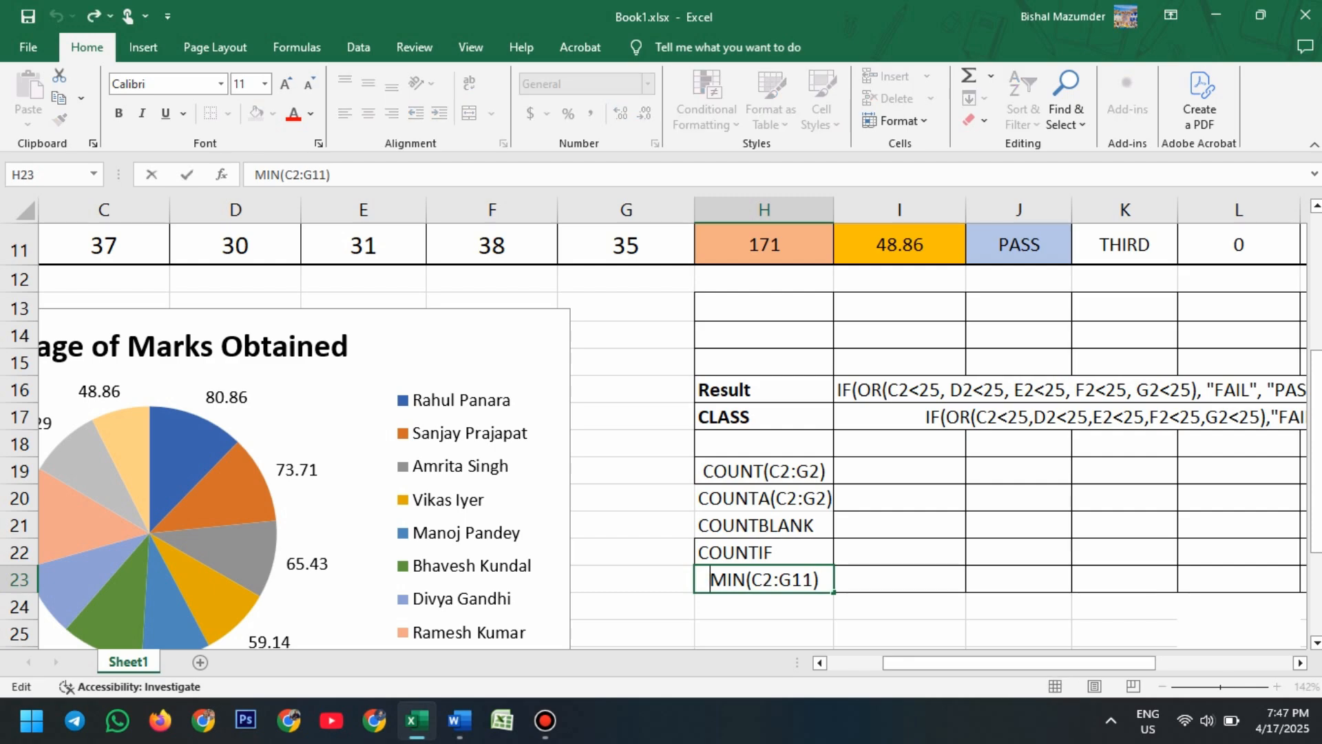
text(=)
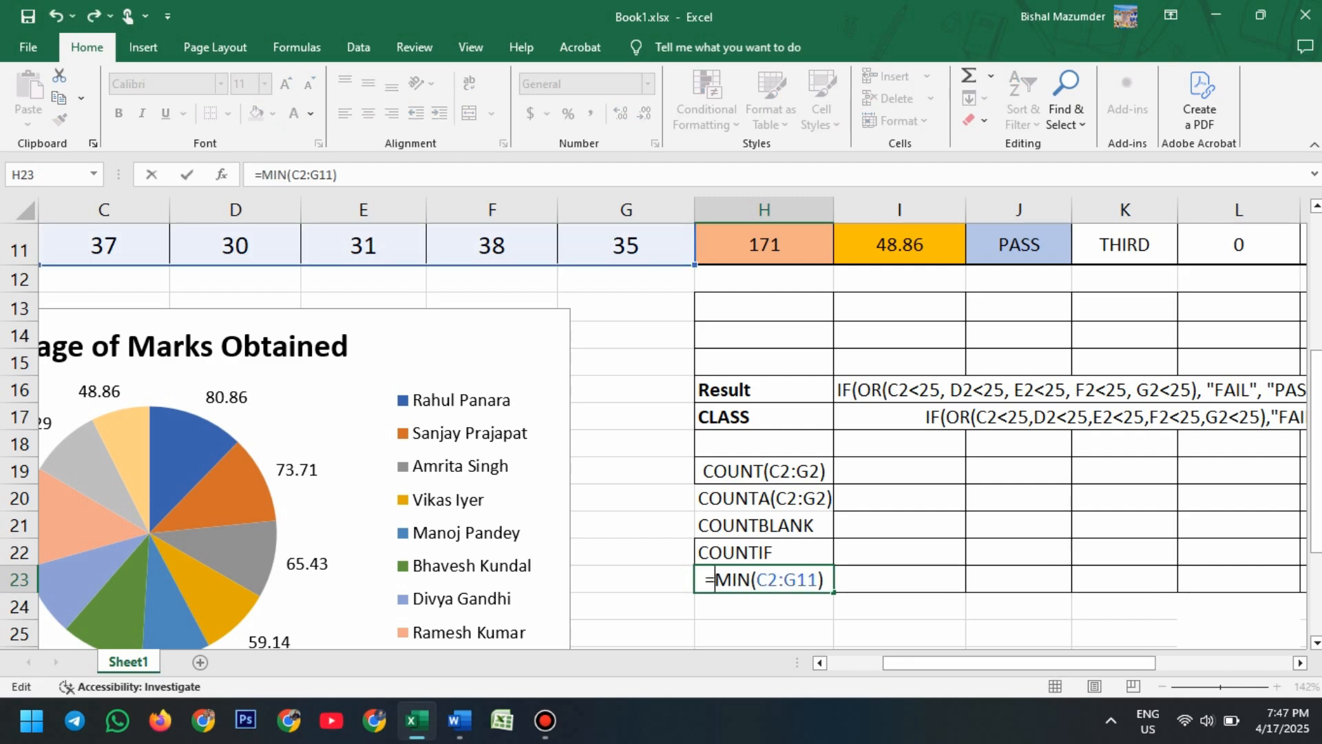
key(Return)
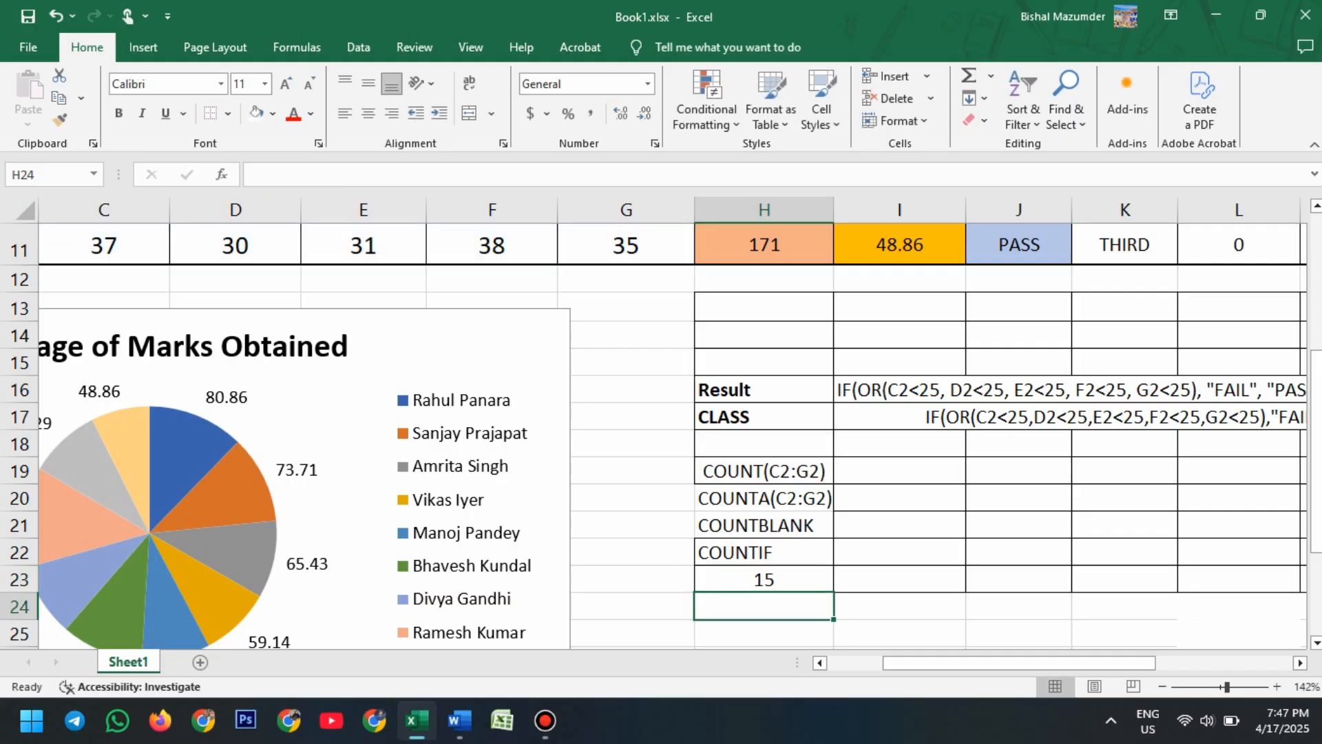
Change the function in cell H23 from MIN to MAX so the formula reads =MAX(C2:G11)
key(Up)
scroll(555, 377, up, 2)
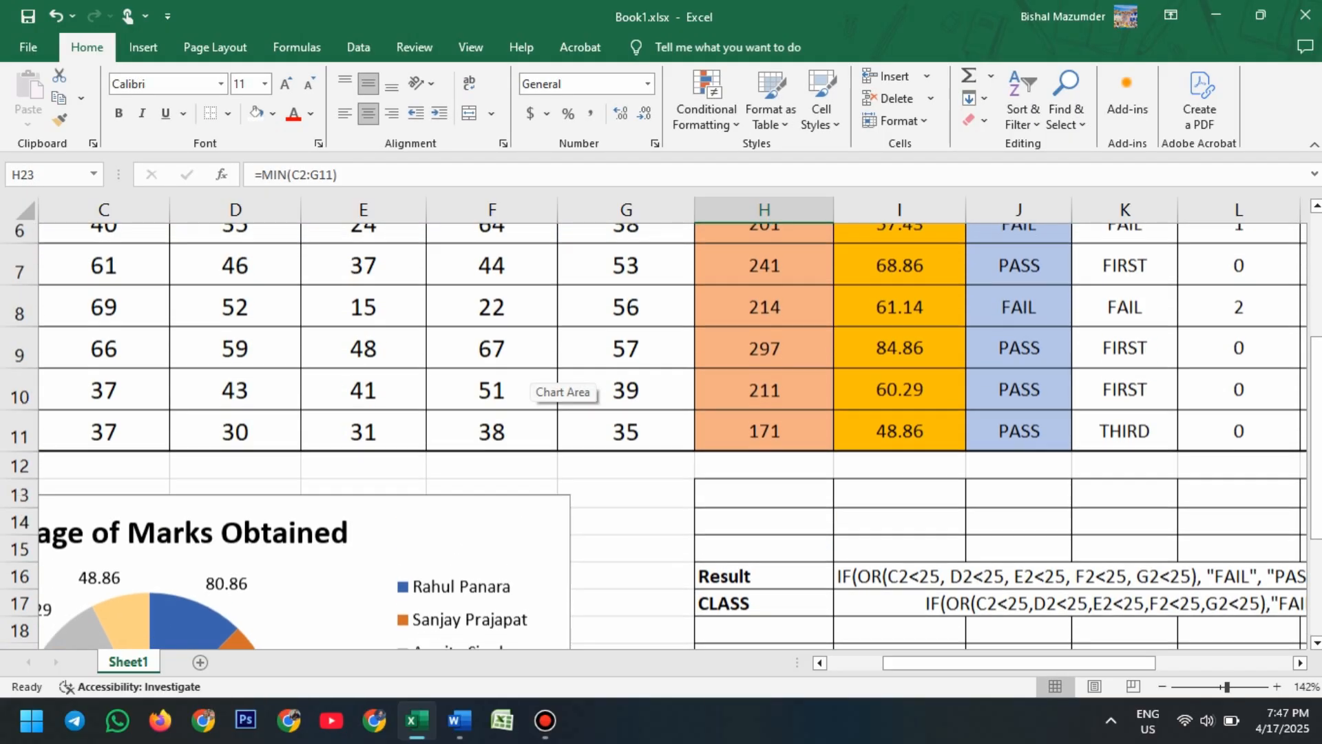
scroll(555, 377, down, 3)
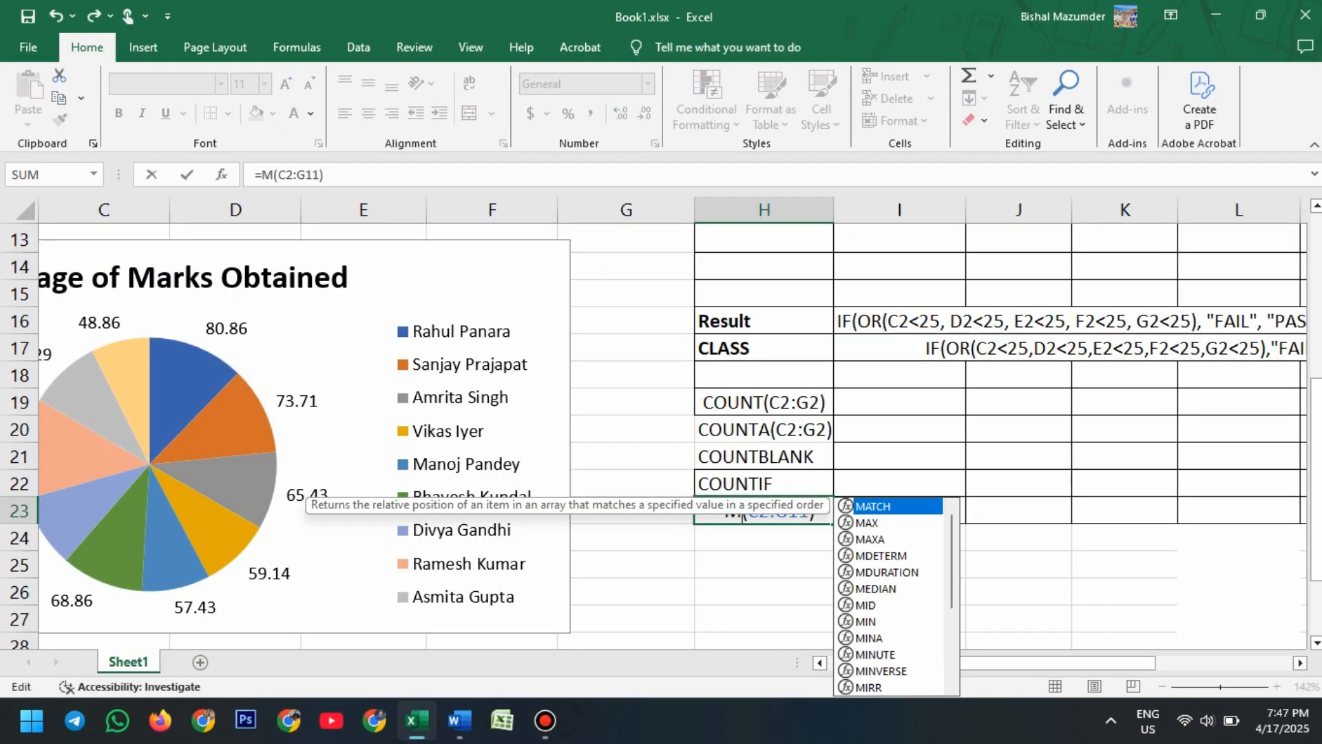
text(IN)
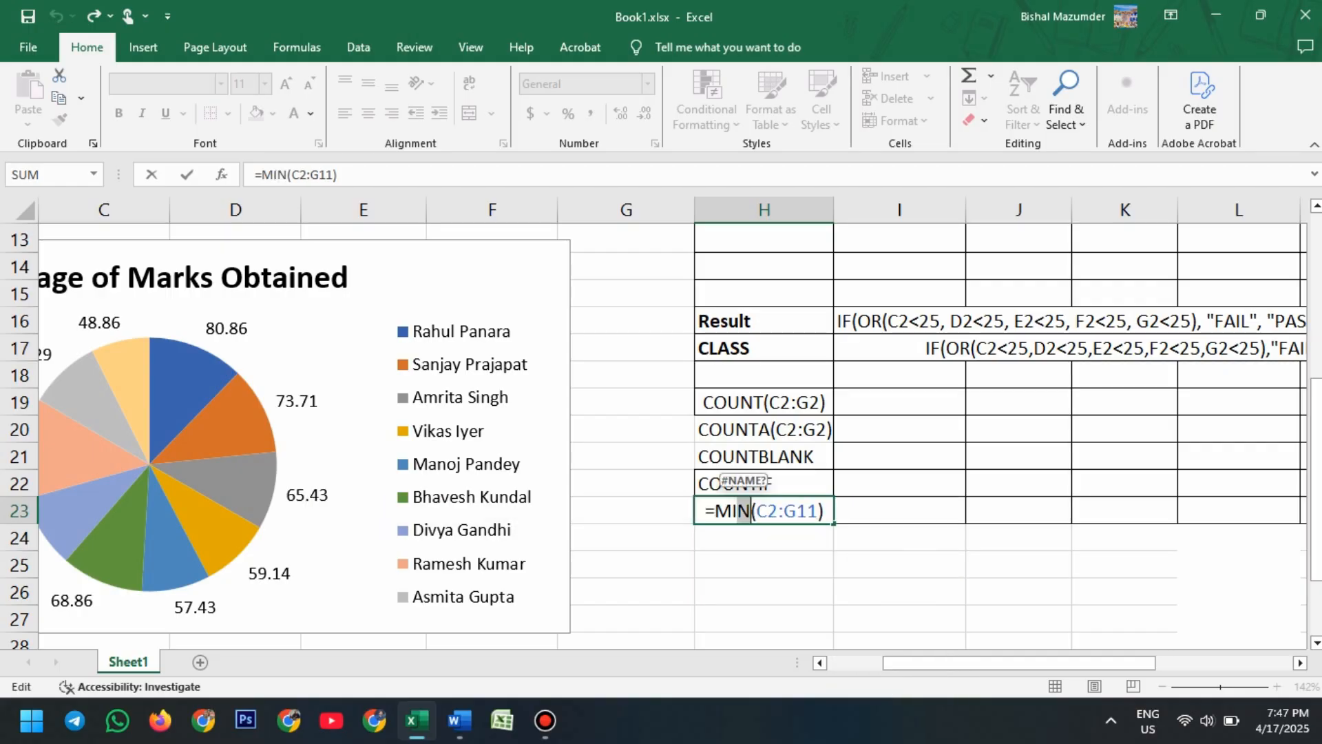
key(BackSpace)
key(BackSpace)
text(A)
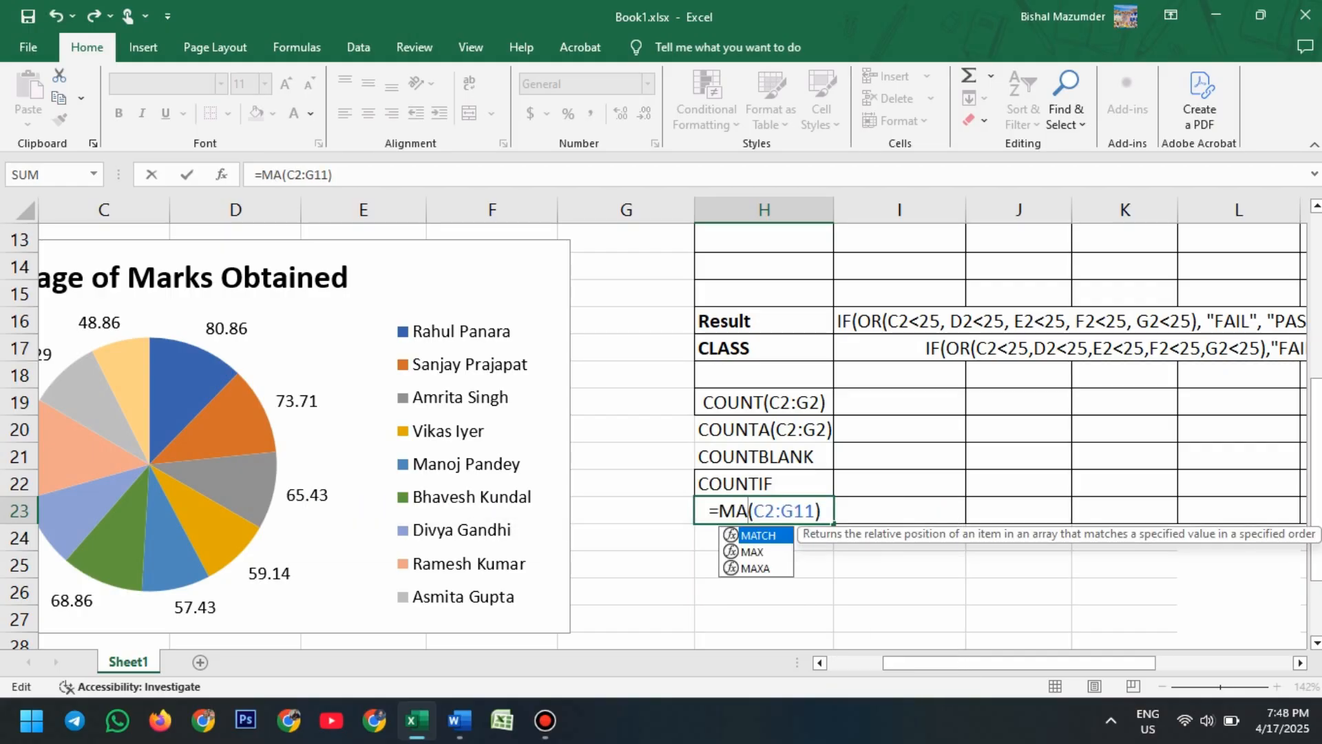
text(X)
key(Return)
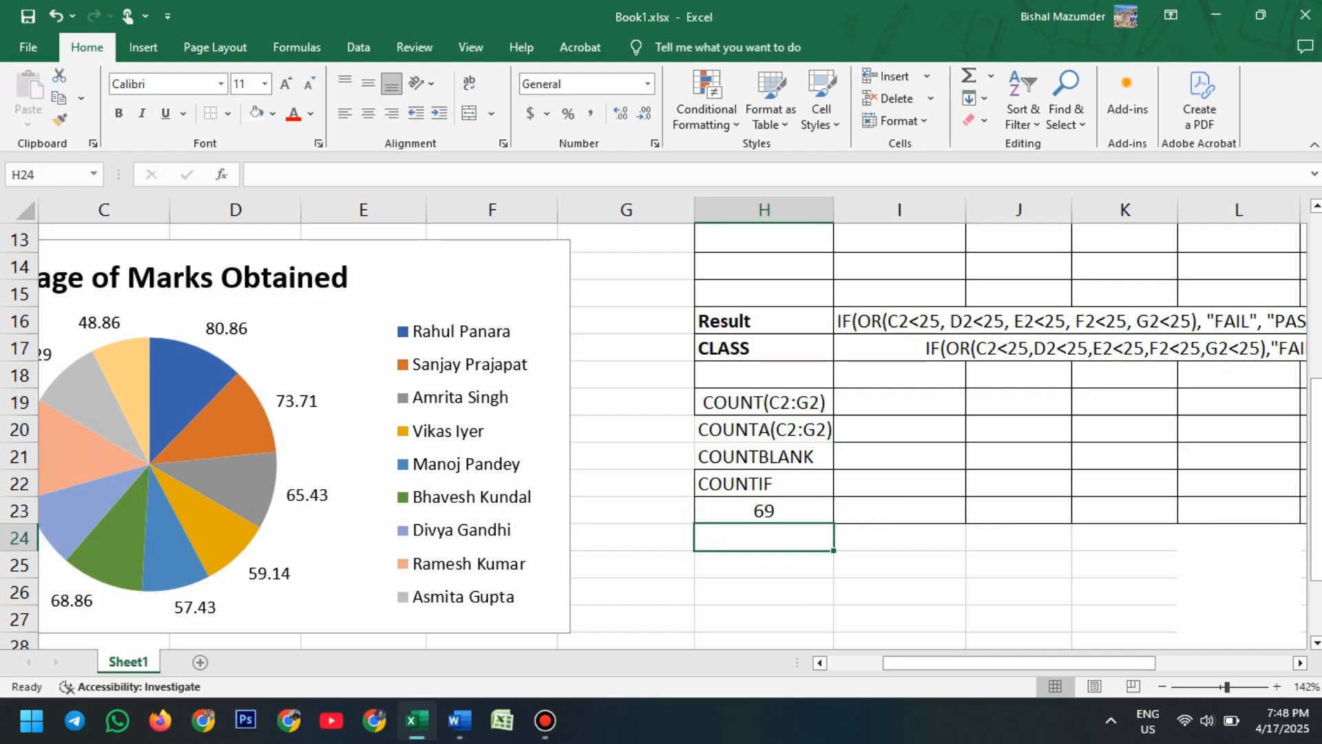
Look through the subject marks for the value the MAX formula returns and select Assamese cell C8
key(Up)
scroll(661, 434, up, 2)
scroll(661, 434, up, 3)
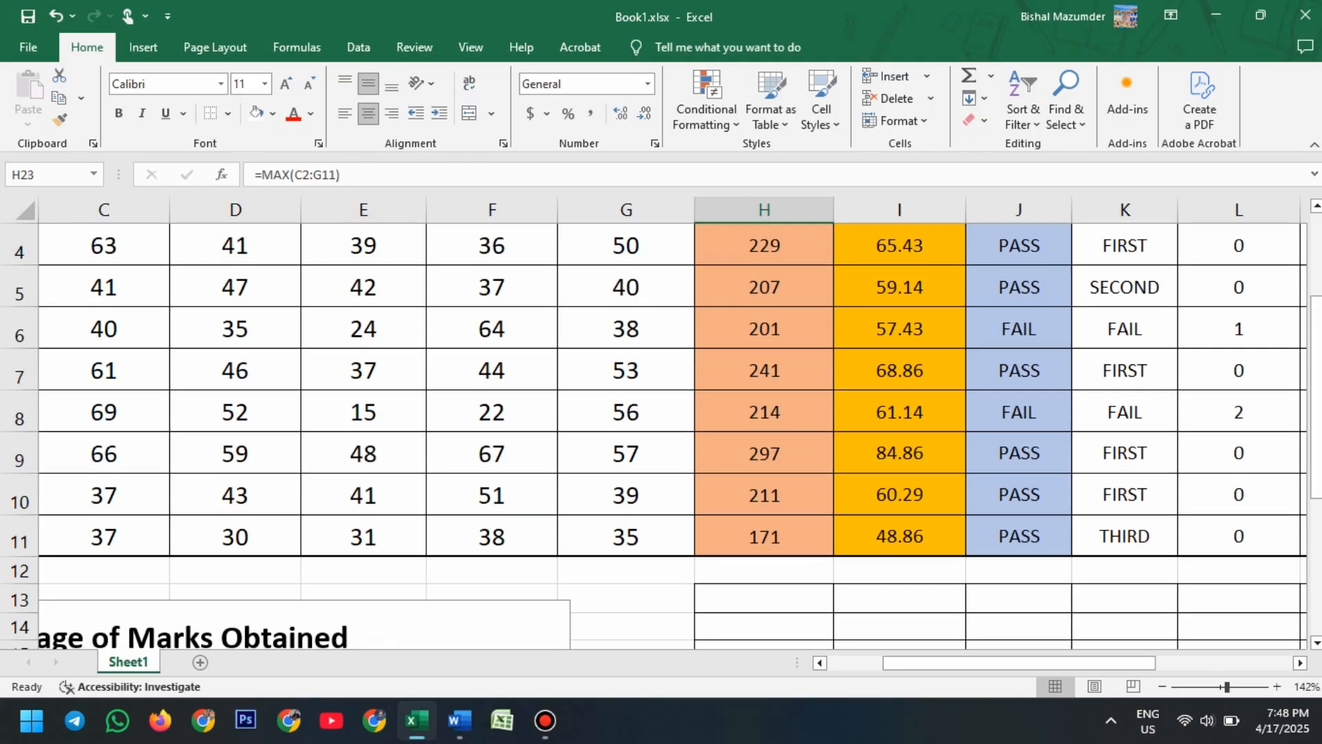
scroll(661, 434, down, 1)
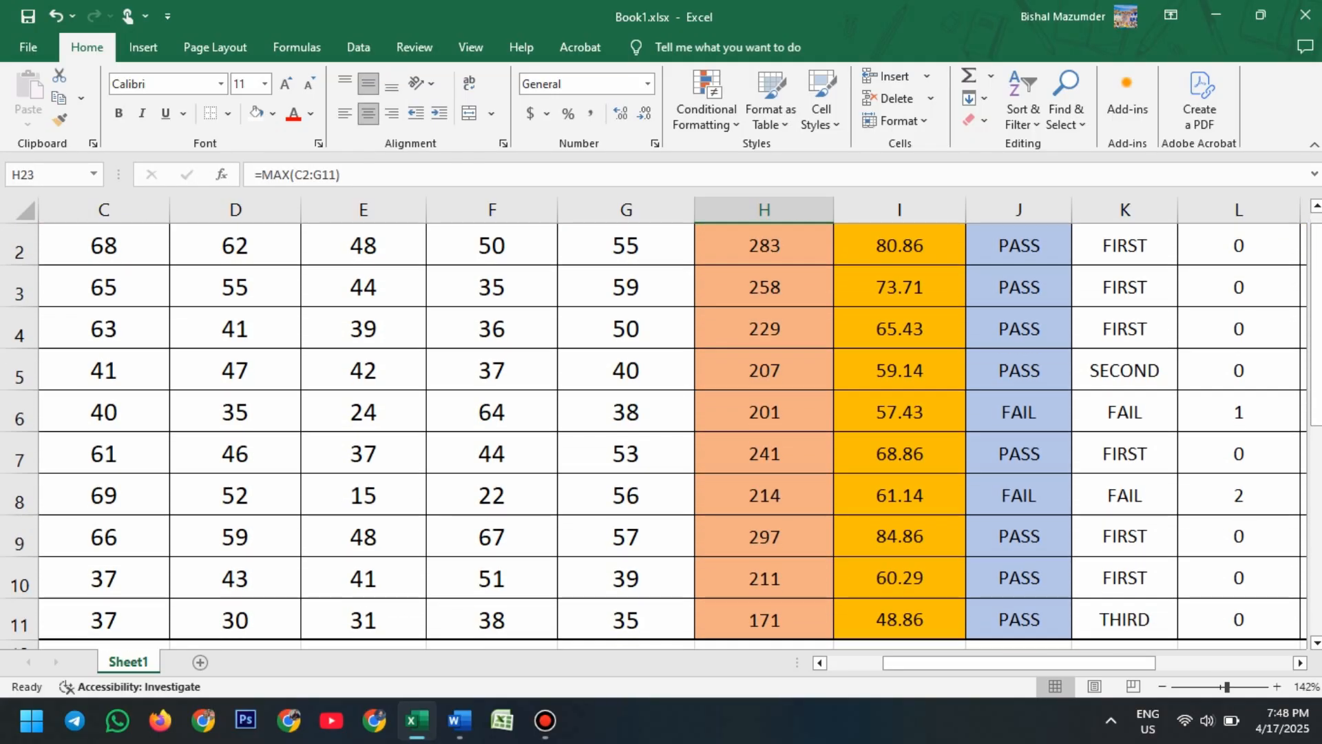
scroll(661, 434, left, 1)
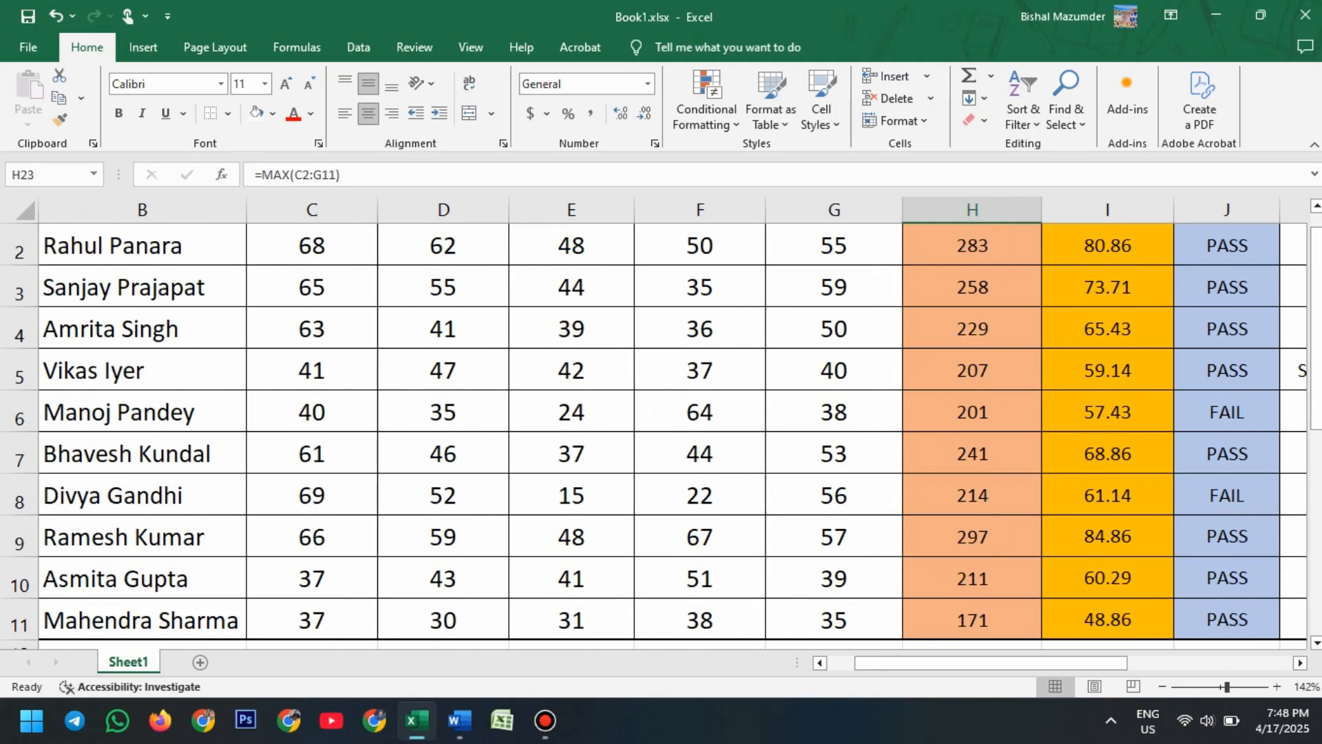
click(312, 495)
Inspect the IF(MIN(C2:G2)<25) result formula in J2, then select the COUNTIF cell L5
scroll(662, 434, down, 2)
scroll(662, 434, right, 2)
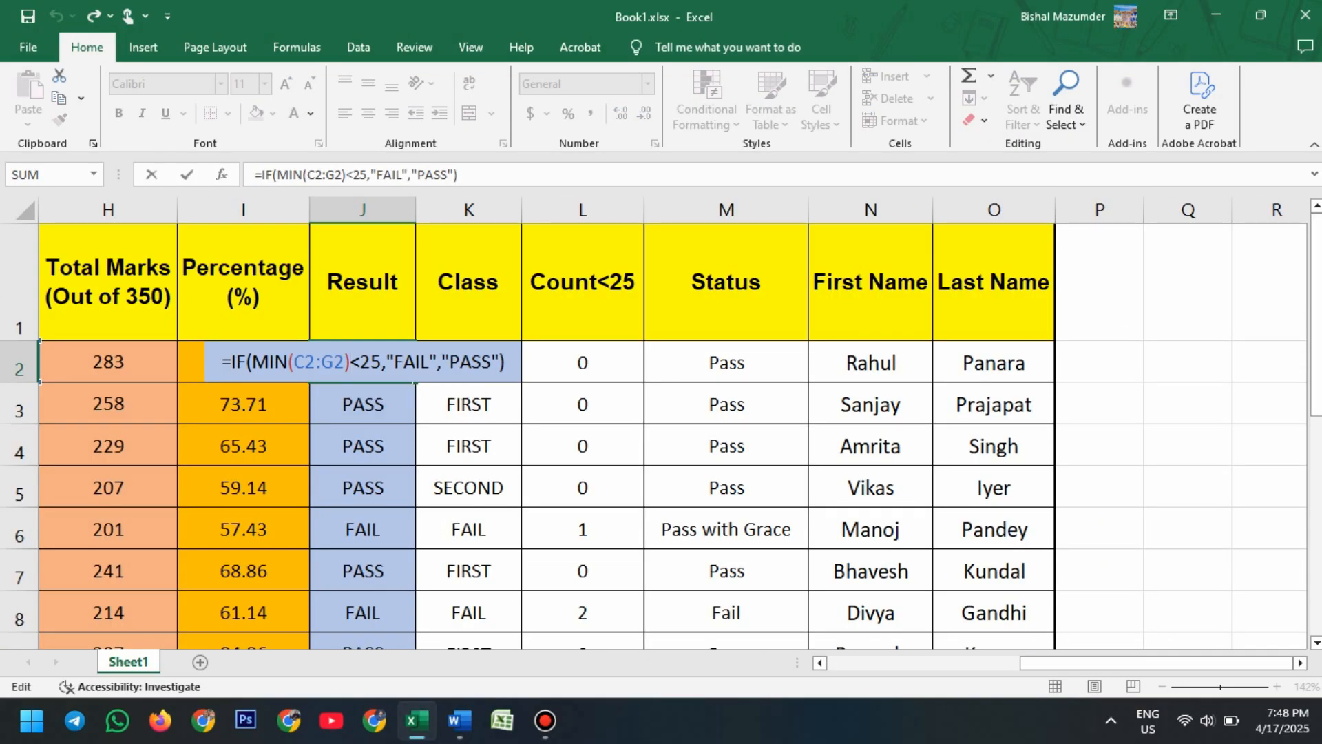
click(583, 487)
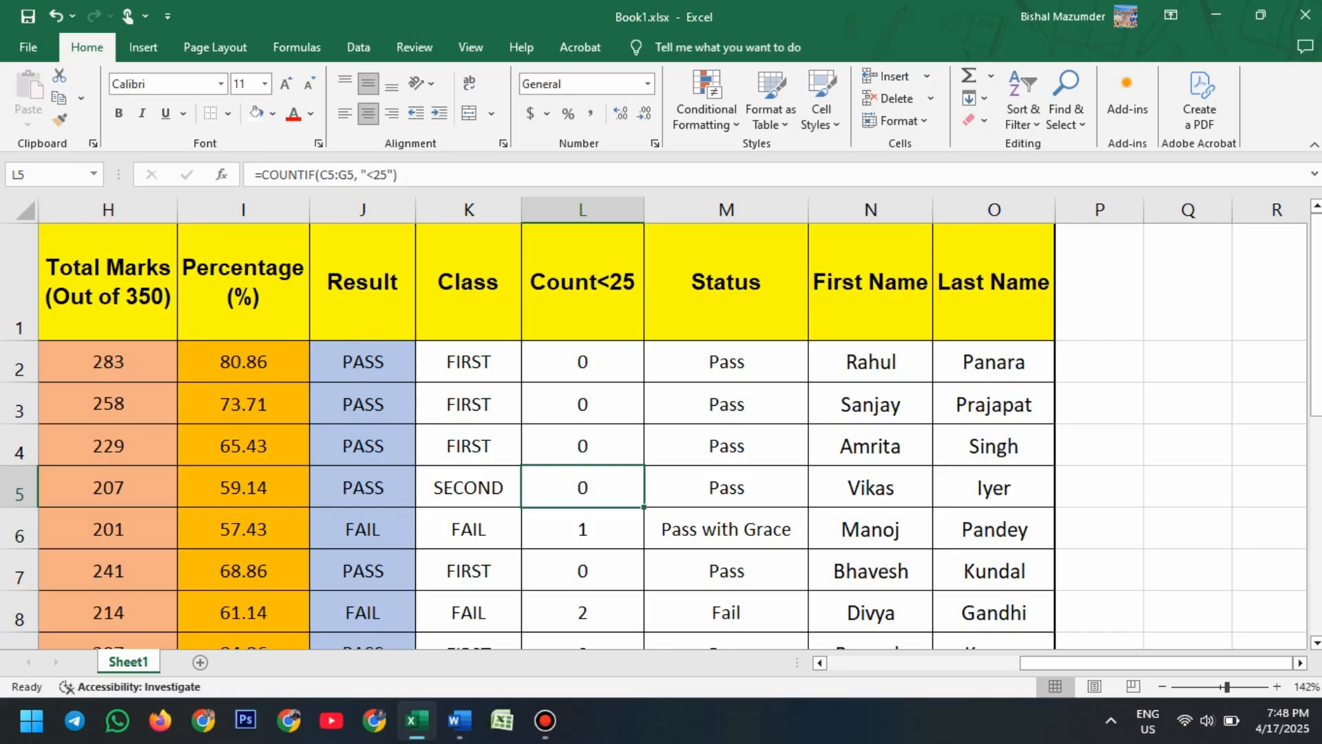
Inspect the LEFT and FIND formula behind the first-name example in N14, leaving the cell without changing it
scroll(654, 423, down, 3)
scroll(661, 424, down, 1)
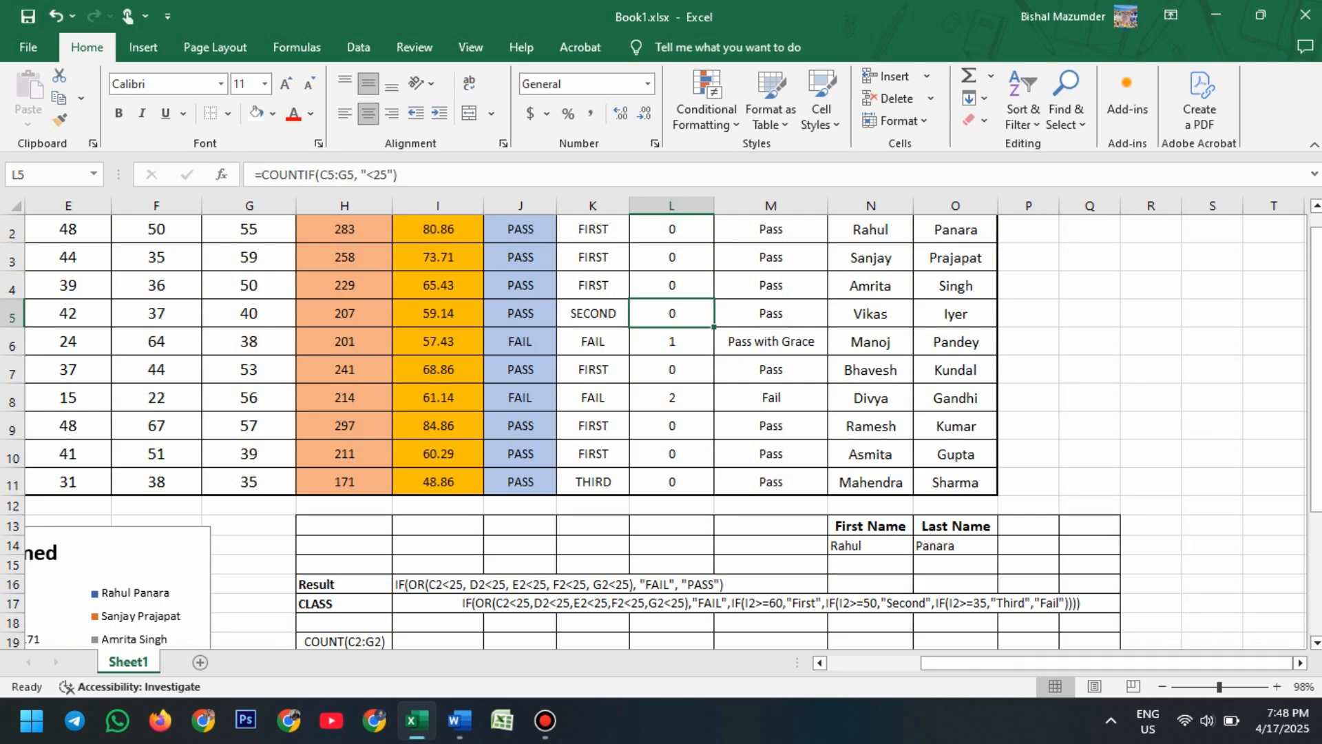
double_click(856, 545)
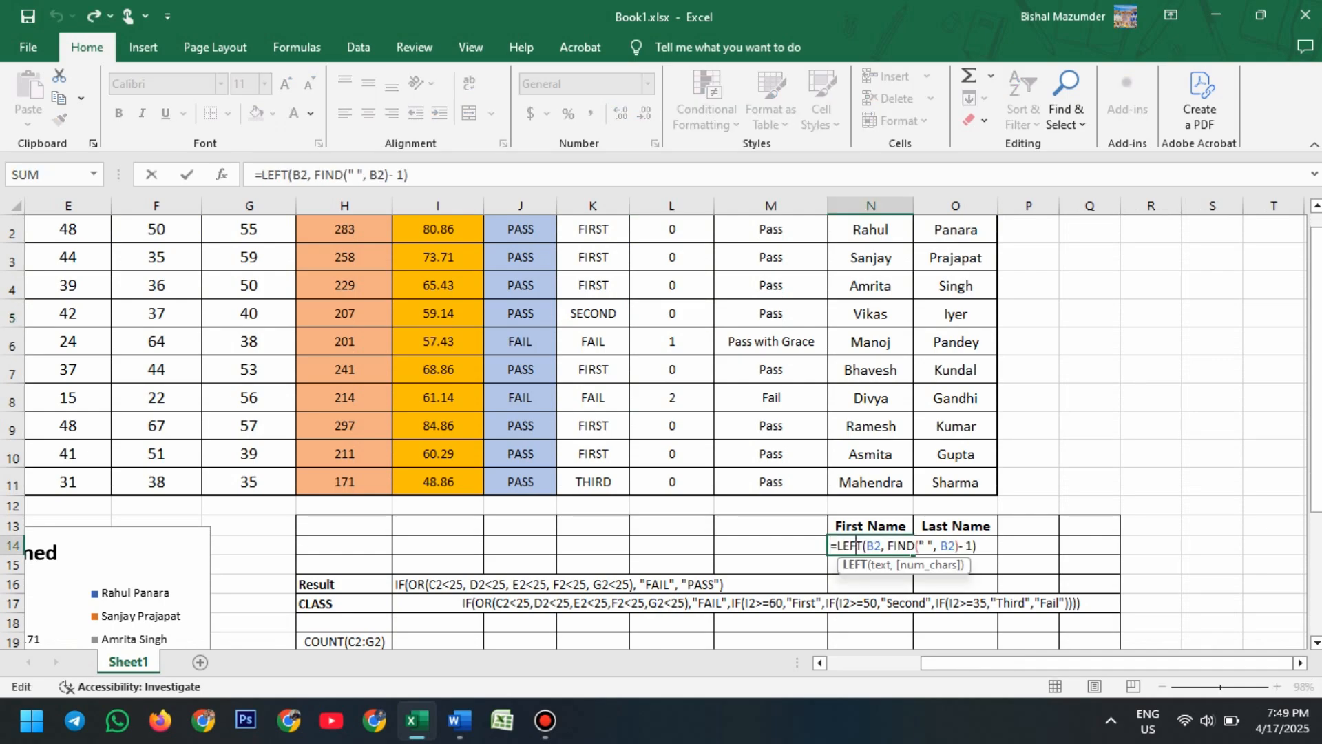
scroll(769, 441, down, 2)
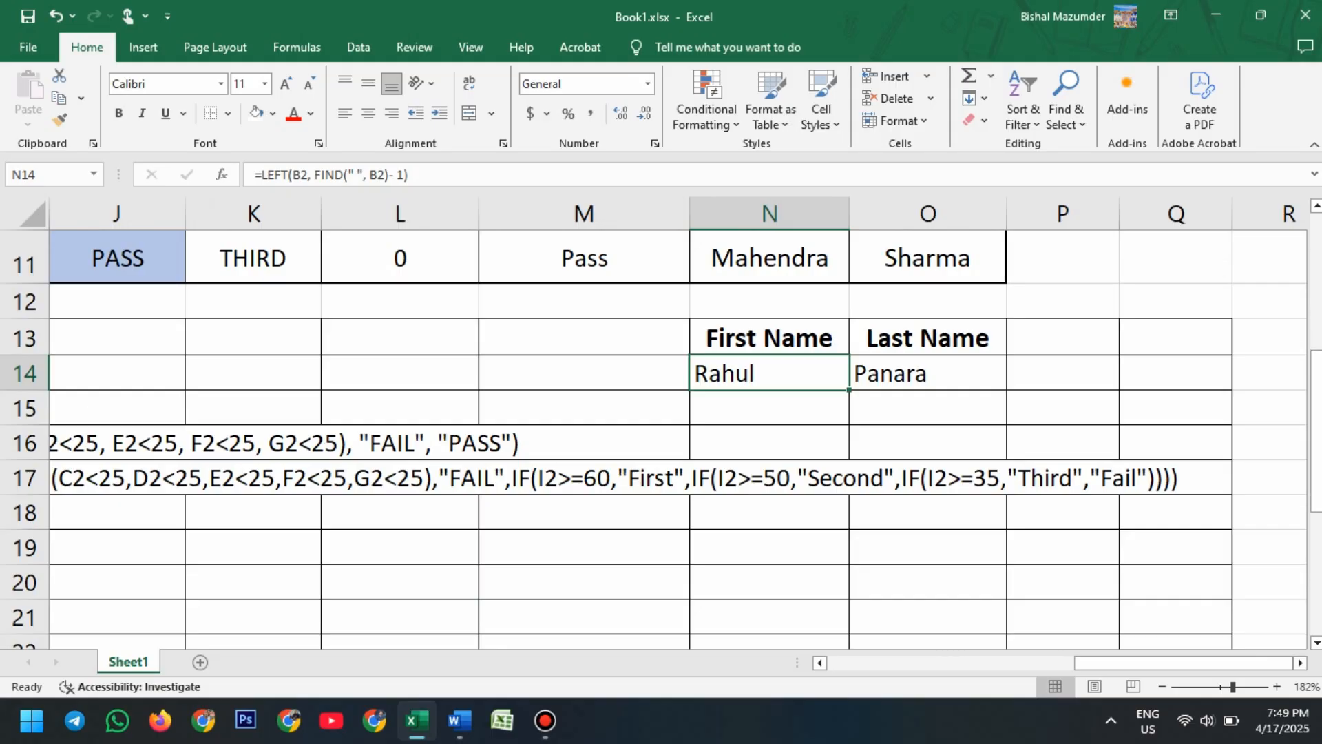
double_click(770, 373)
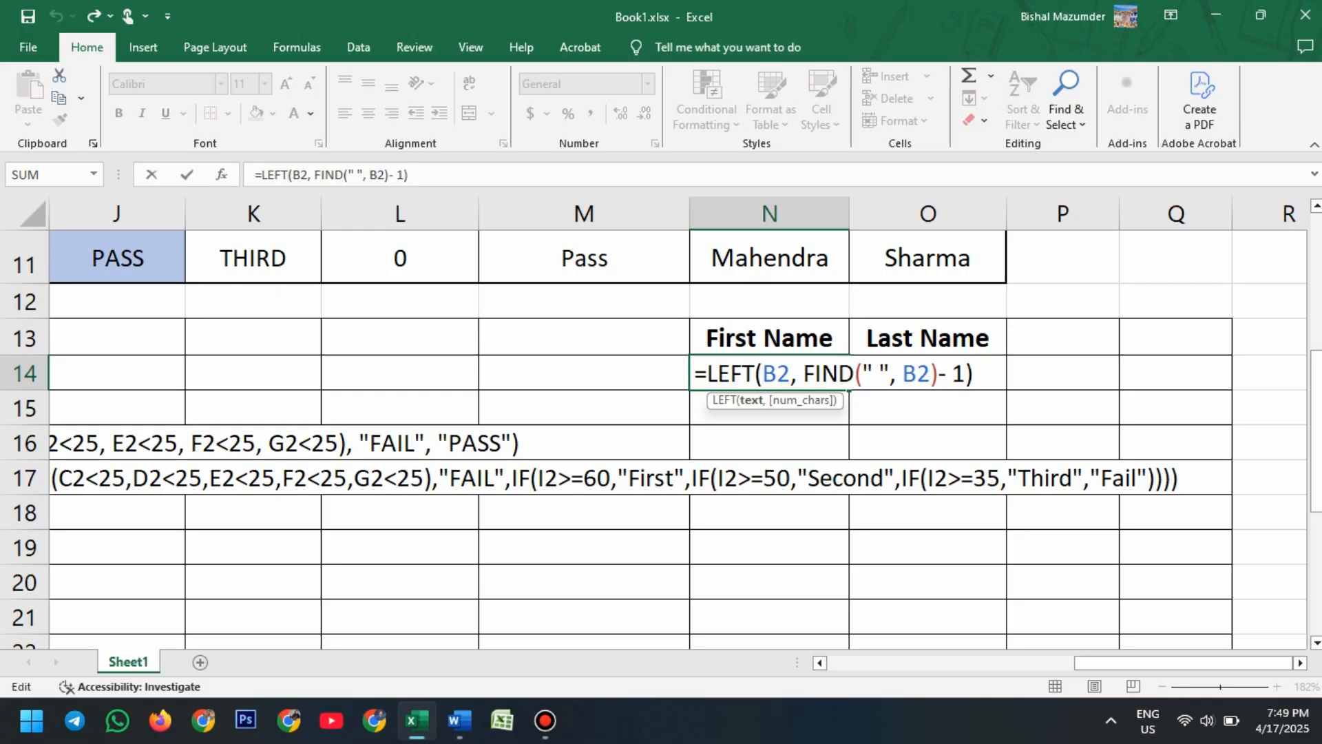
click(928, 442)
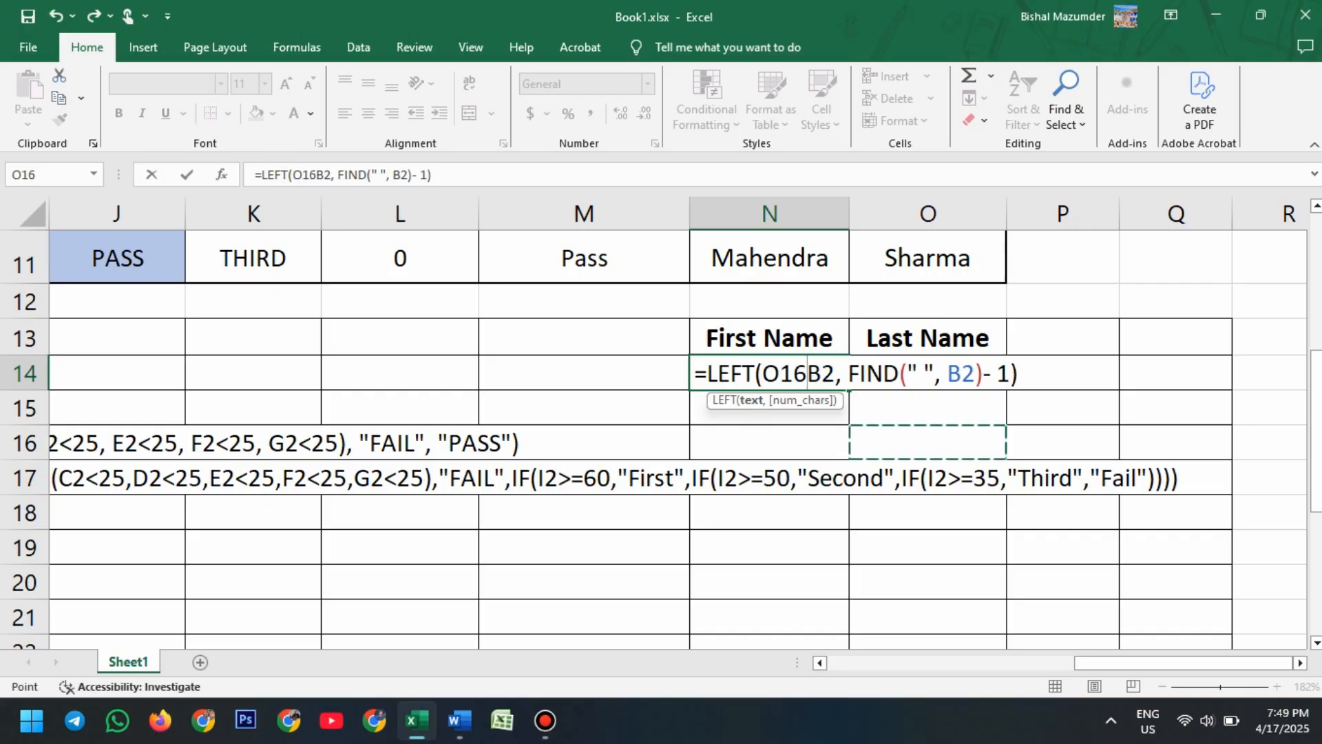
key(Escape)
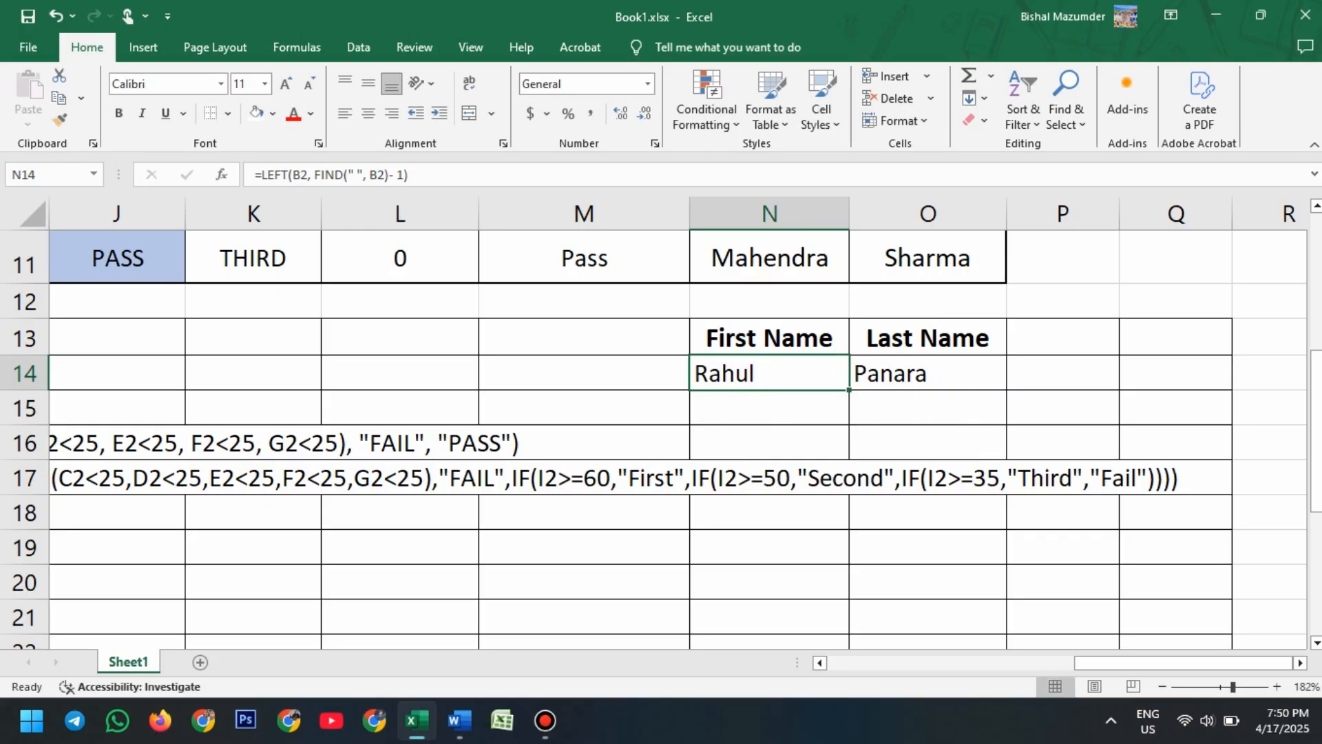
Inspect the MID, FIND and LEN formula behind the last-name example in O14
click(928, 374)
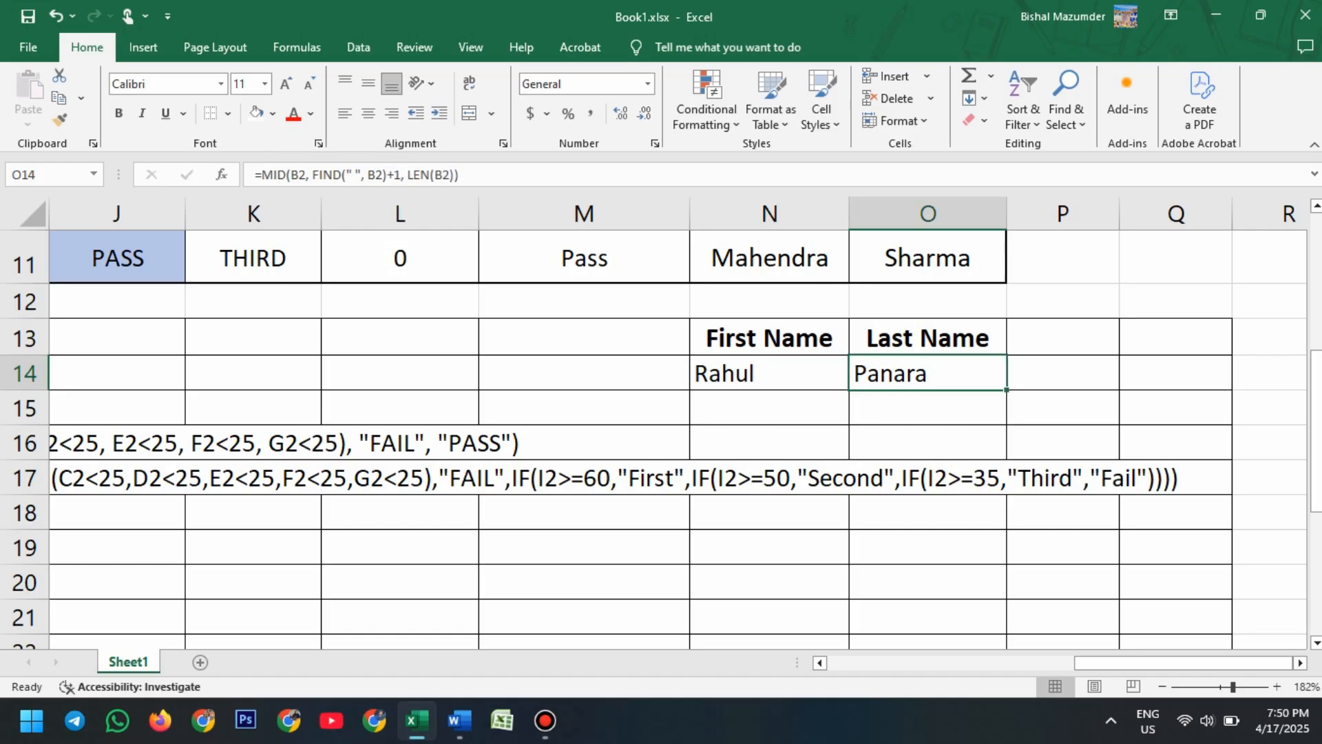
double_click(896, 373)
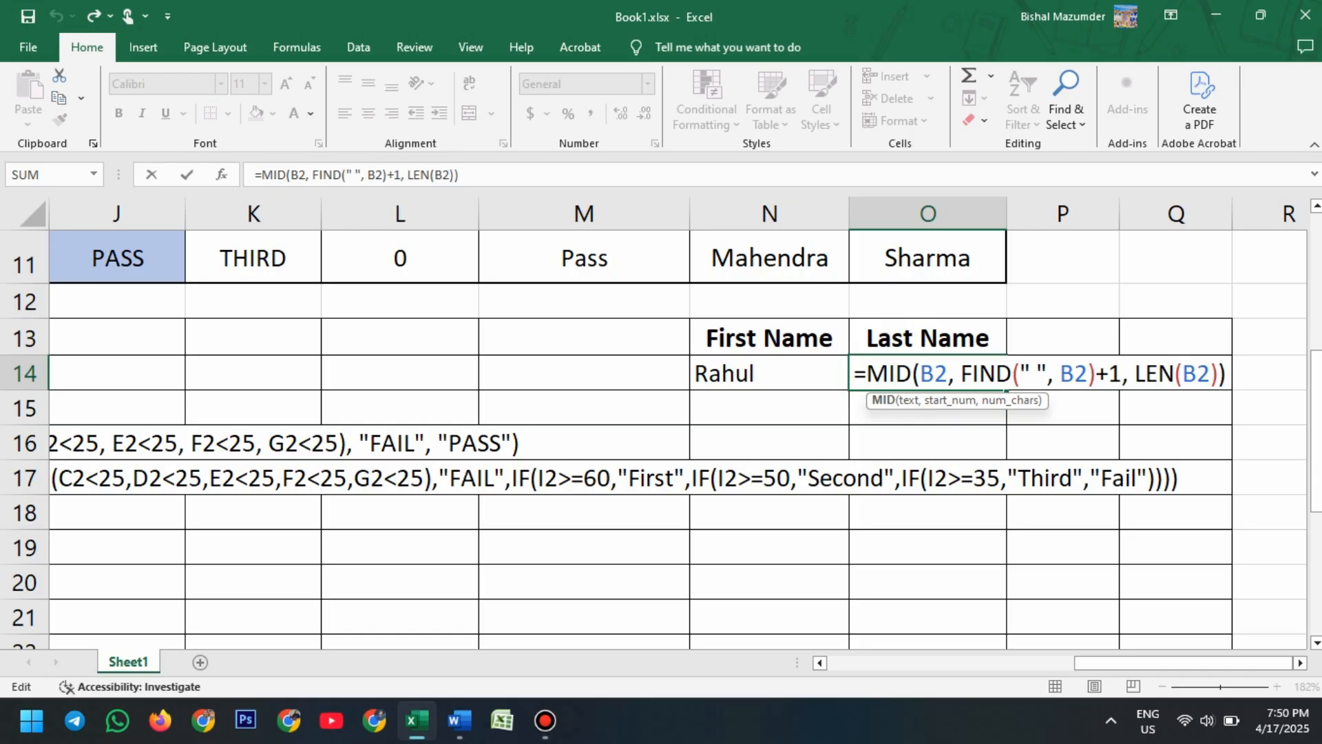
key(ctrl+Return)
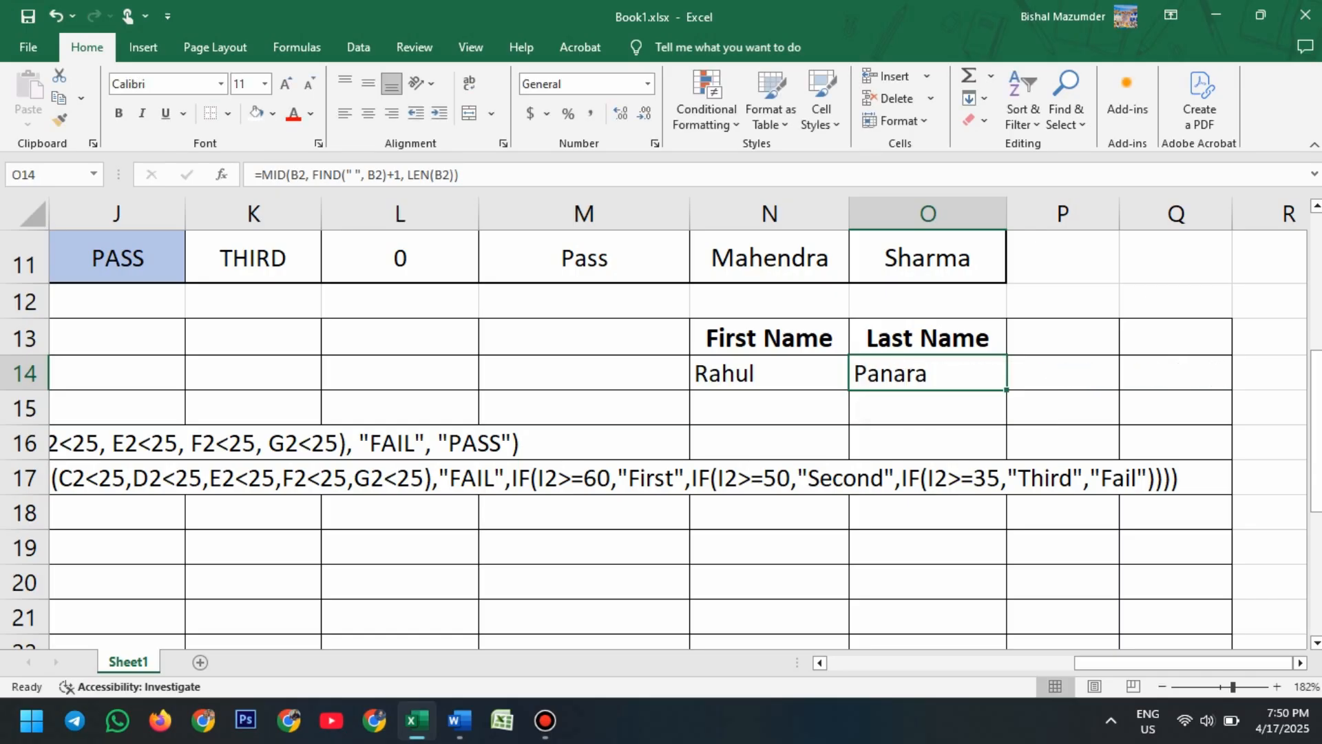
Insert two columns after Full Name and enter the headers First Name in C1 and Last Name in D1
scroll(653, 440, up, 3)
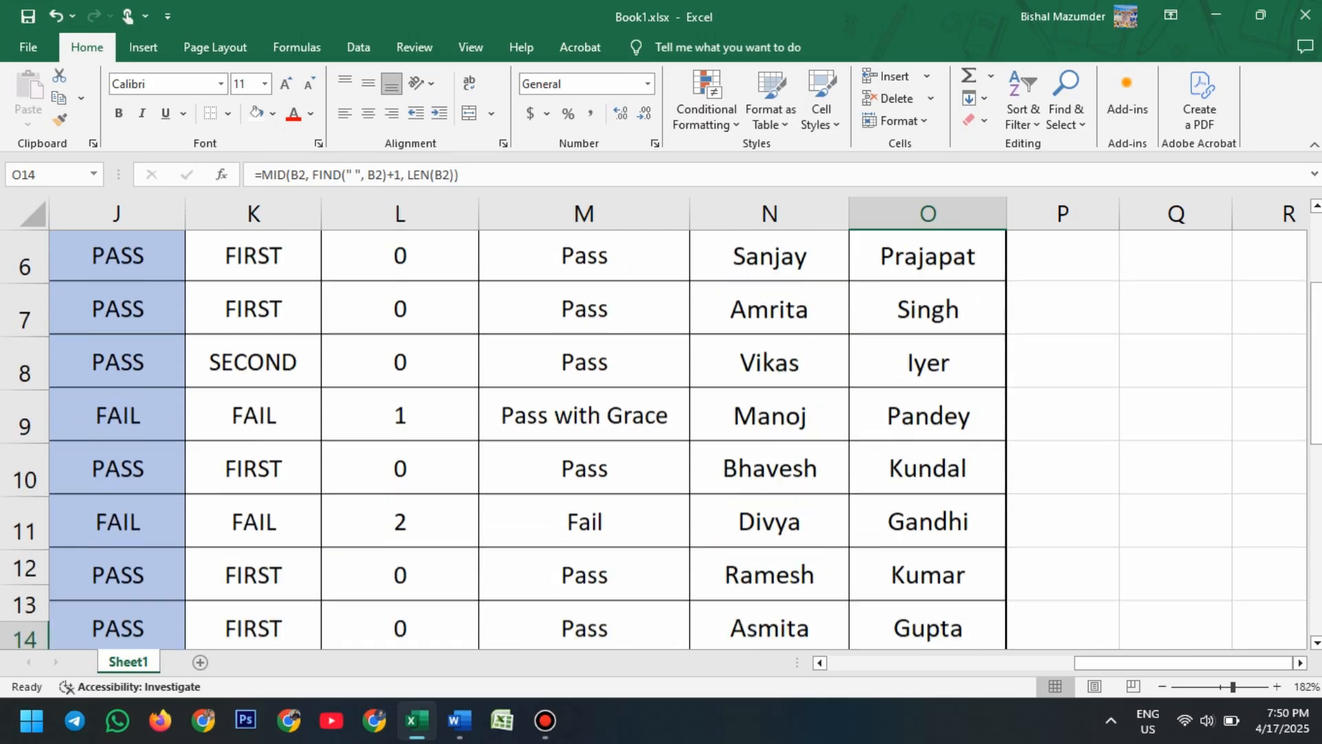
ctrl+scroll(653, 423, down, 5)
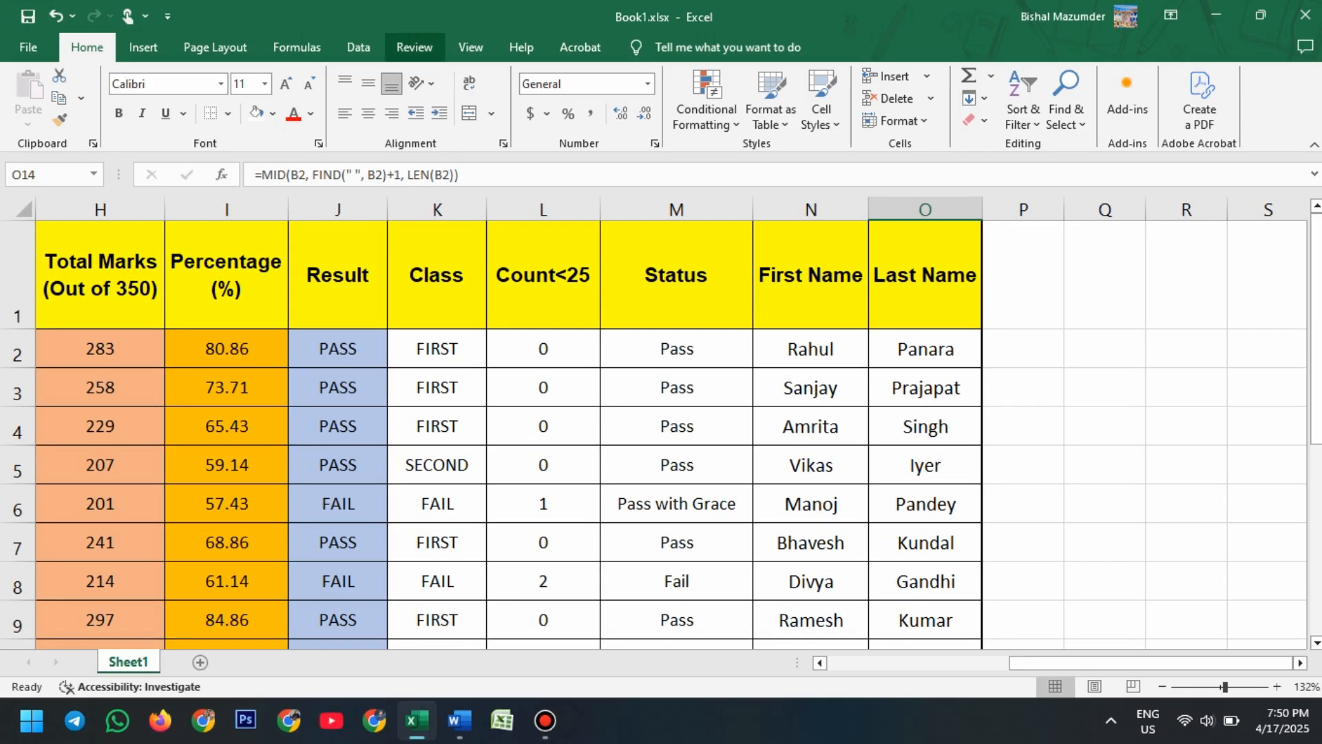
click(358, 47)
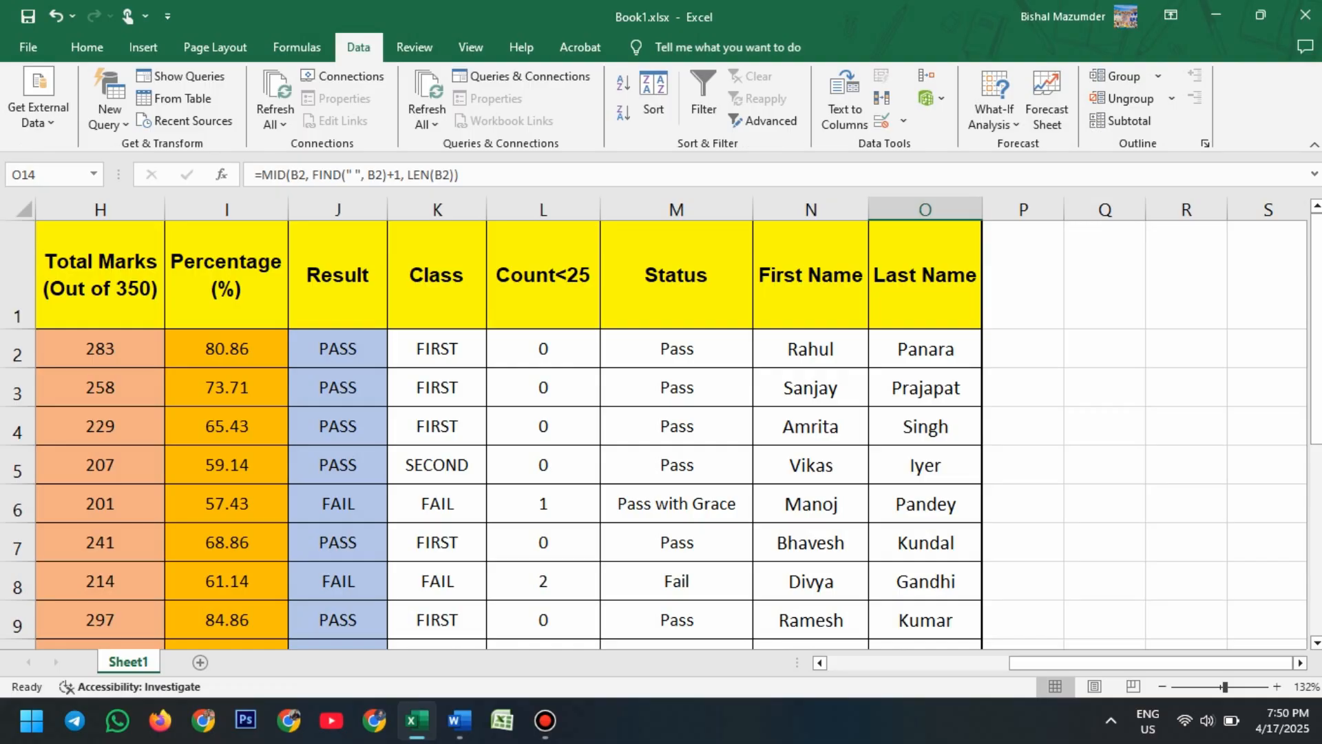
ctrl+scroll(653, 424, down, 4)
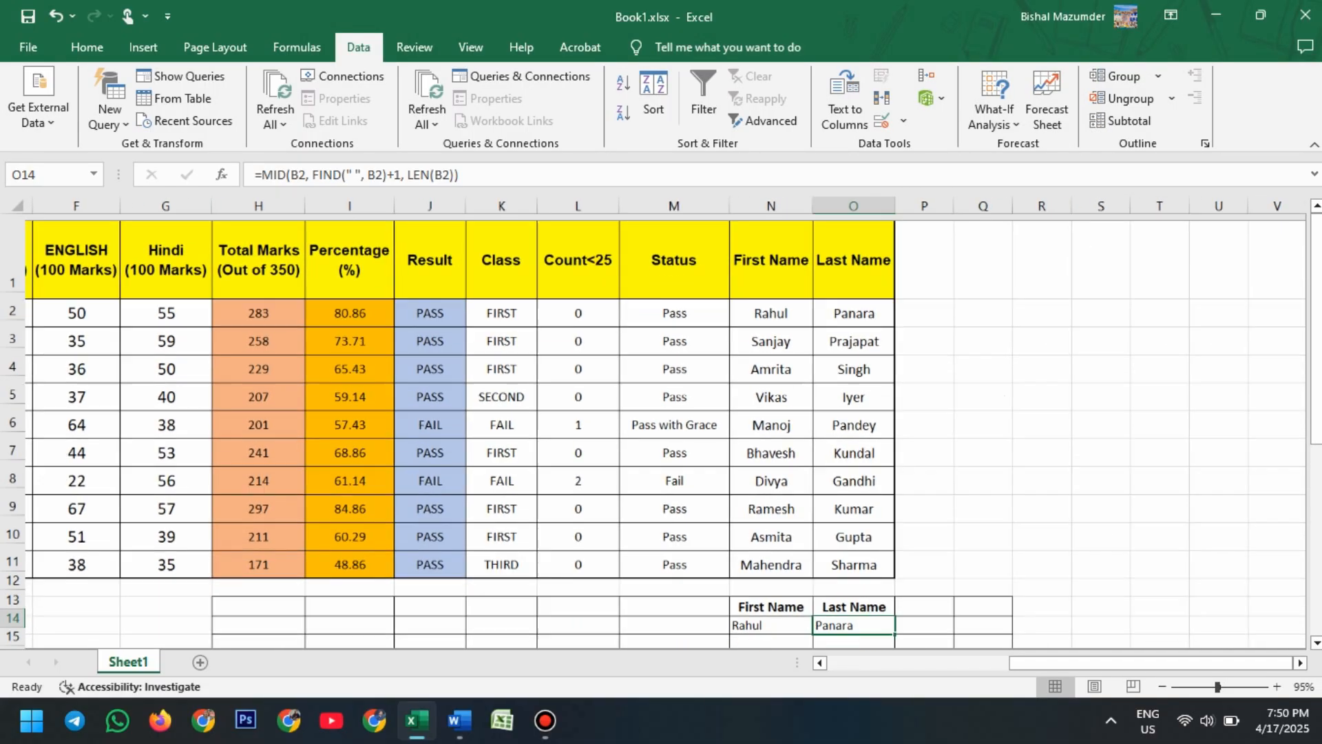
scroll(653, 424, left, 3)
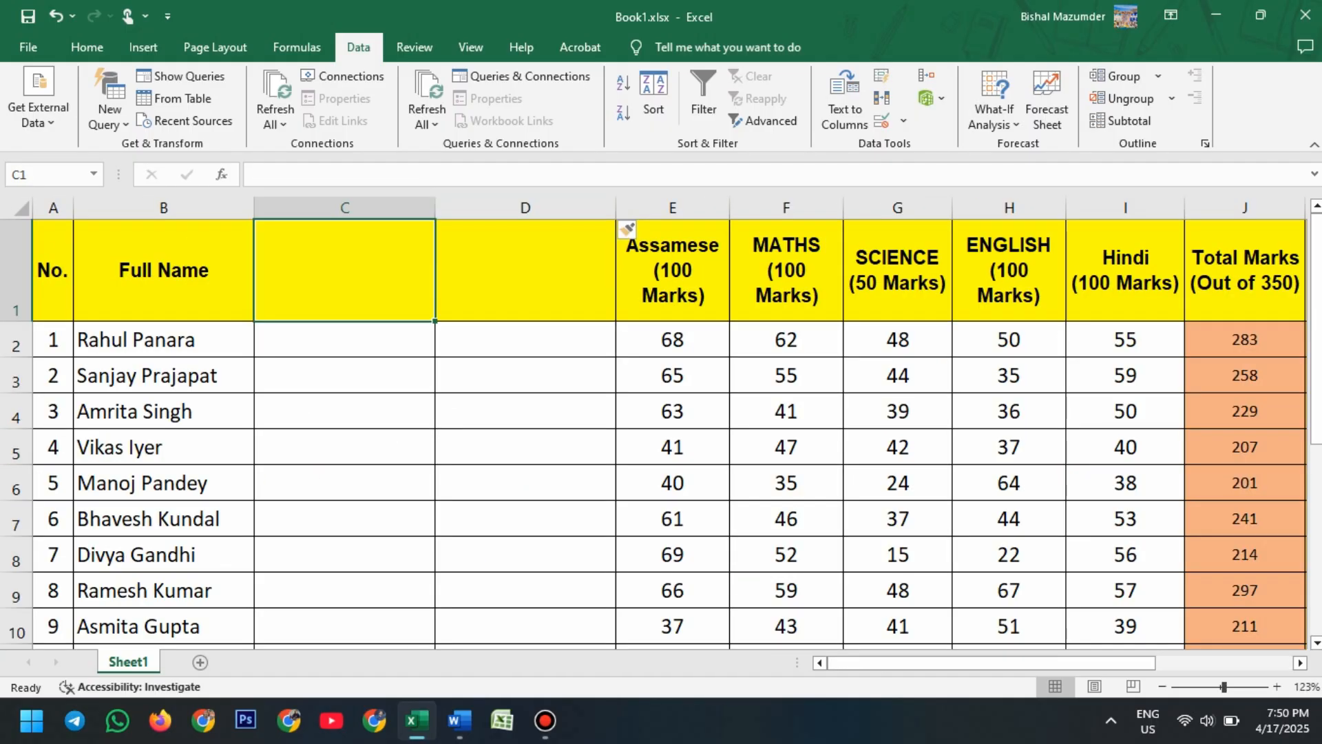
text(Firs)
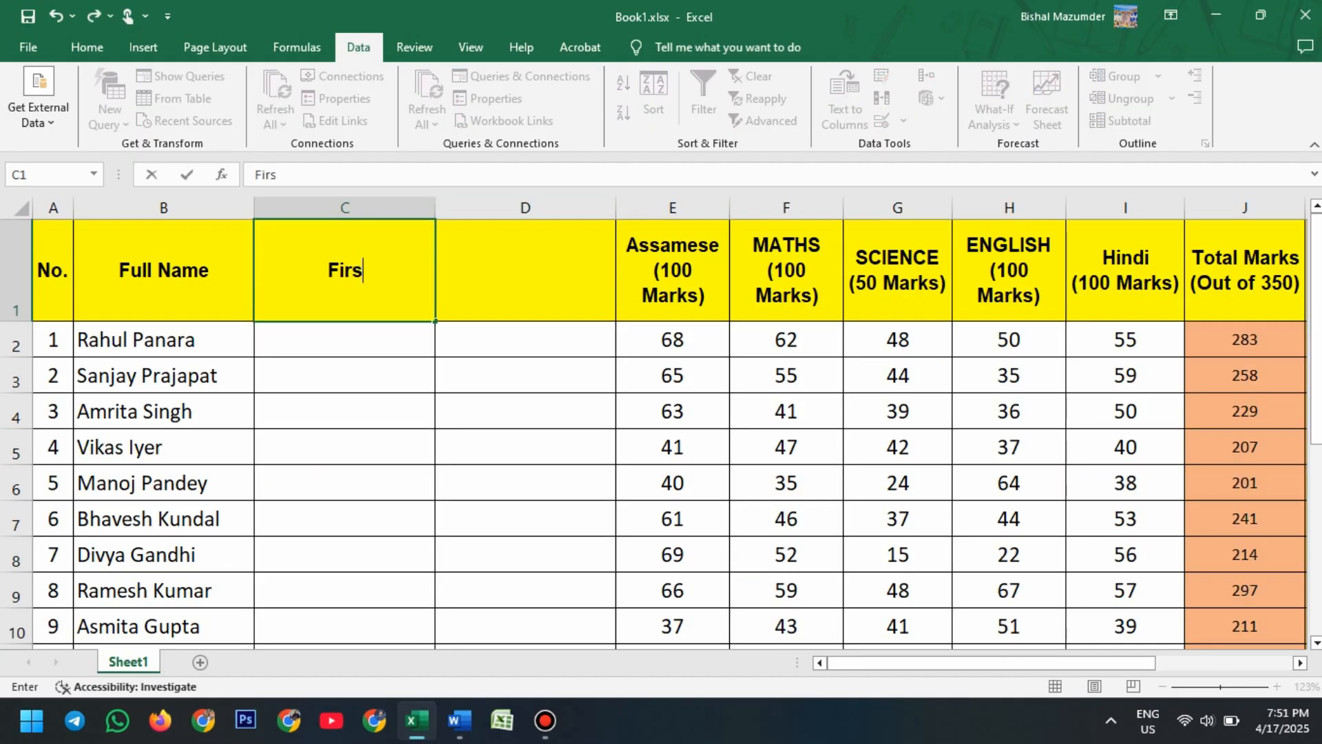
text(t Name)
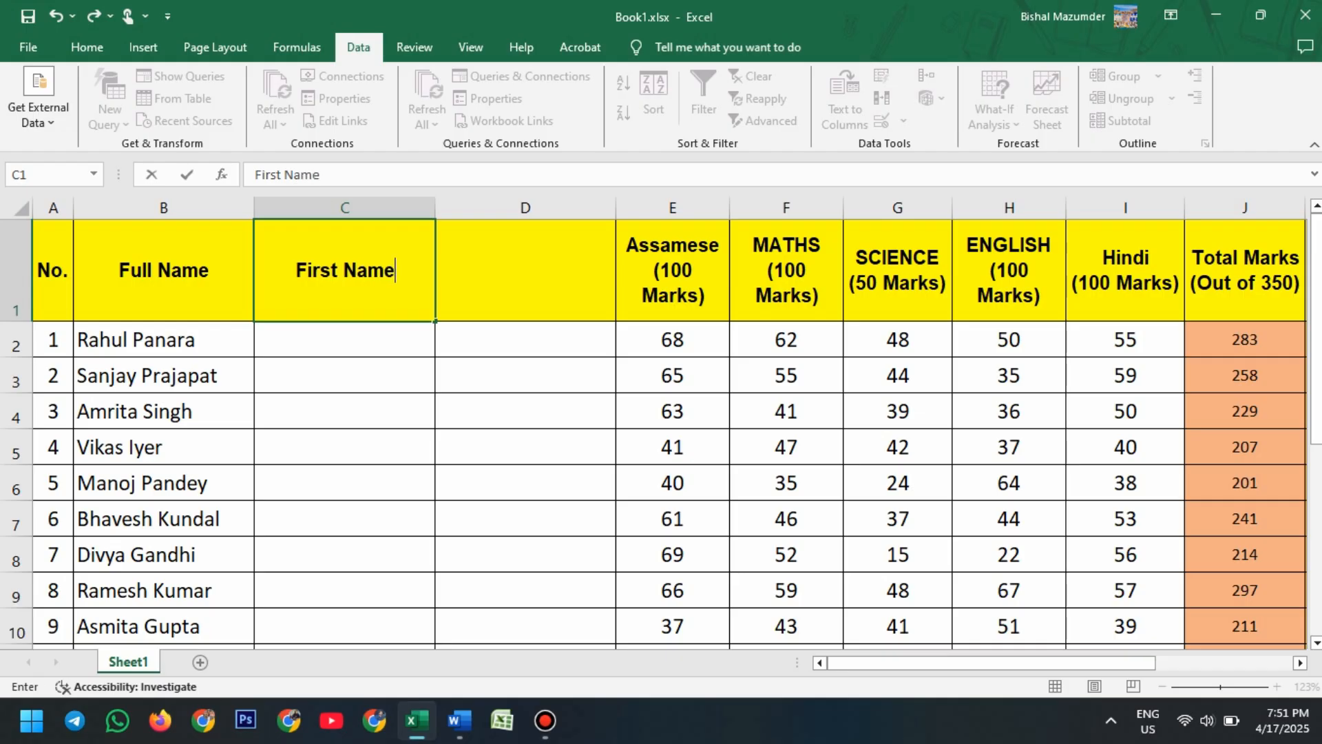
key(Tab)
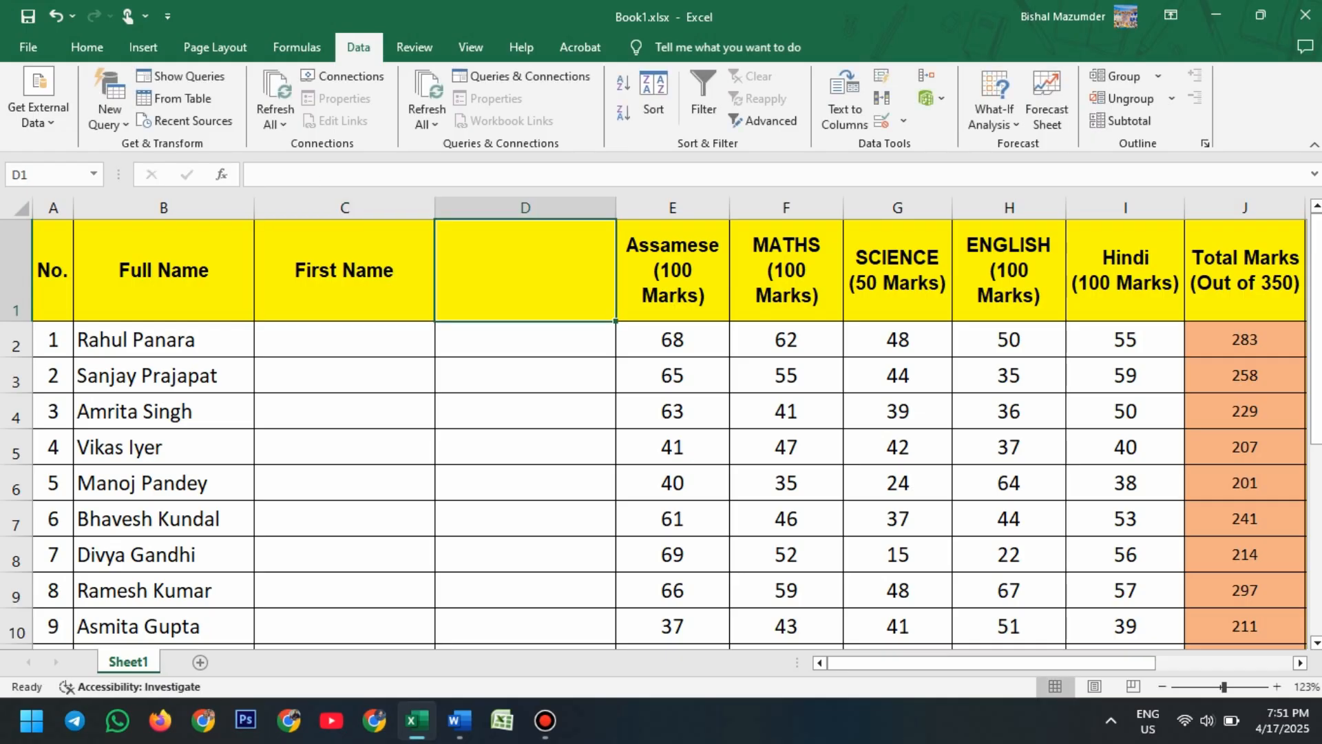
text(Last)
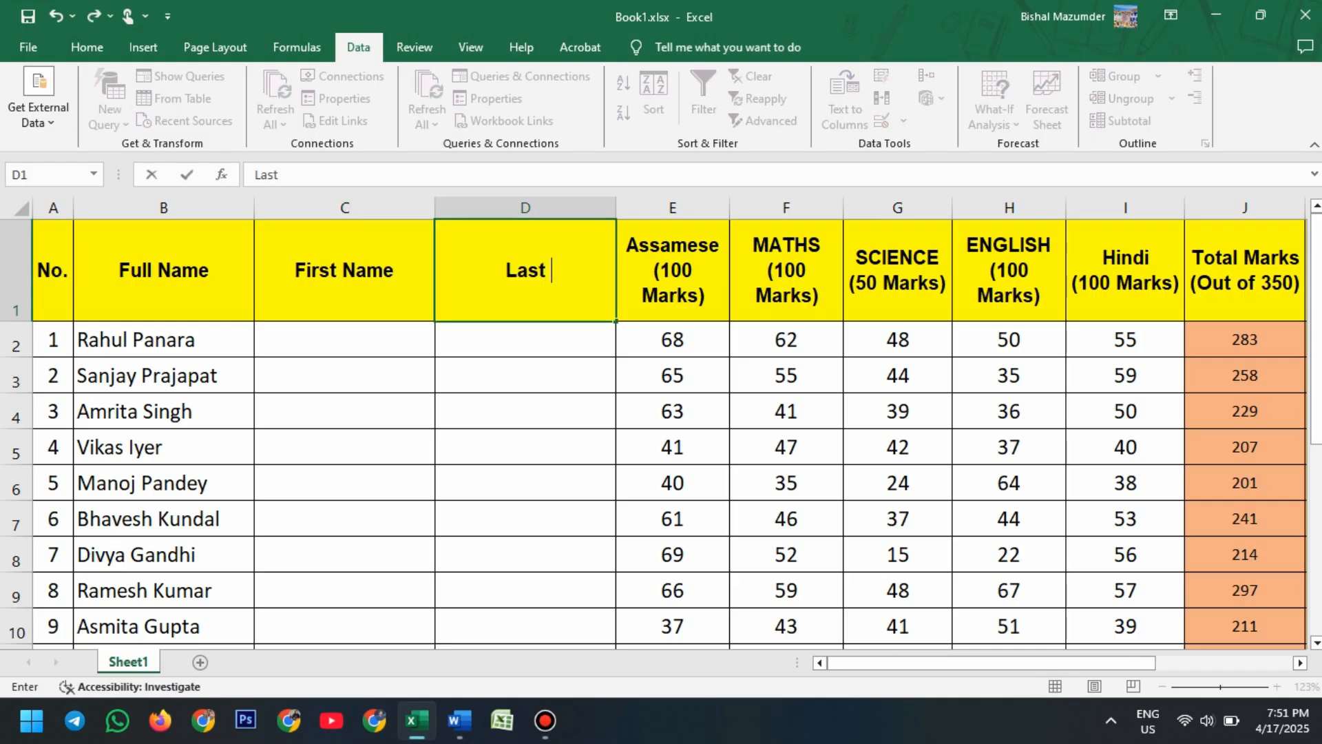
text( Name)
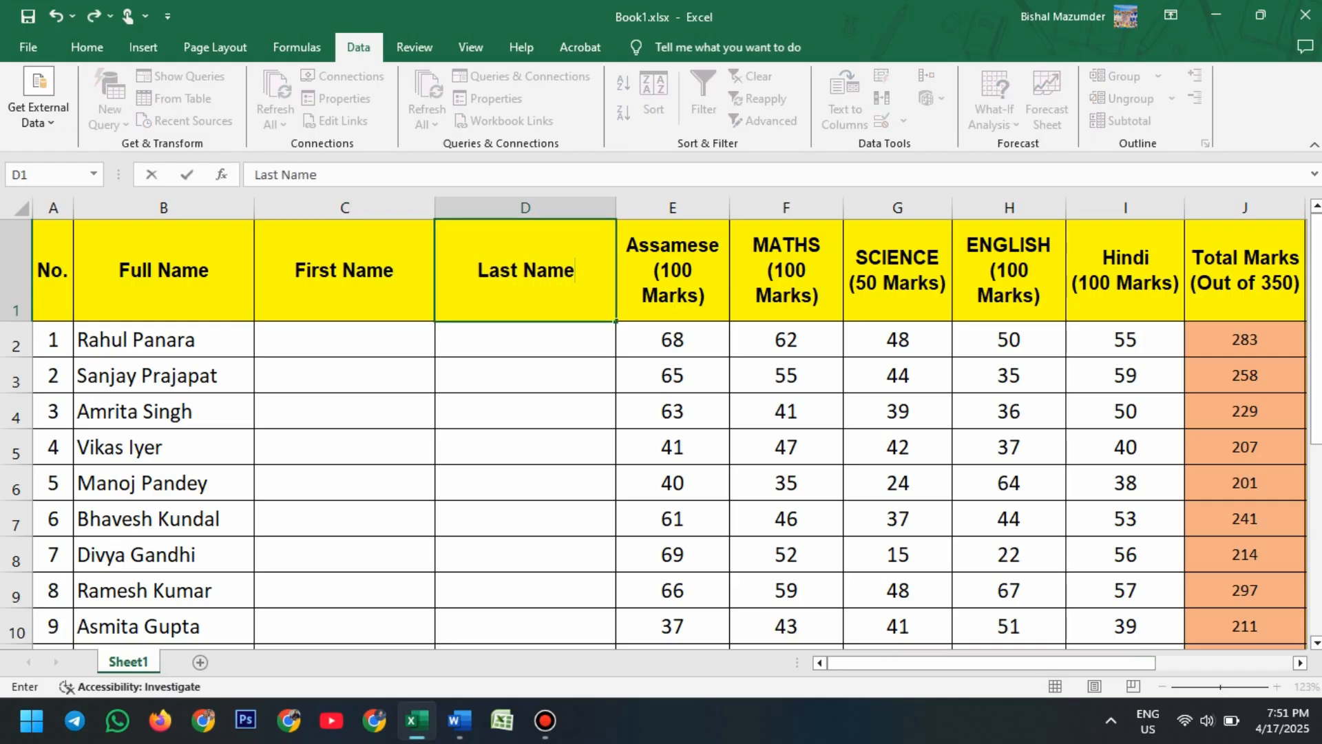
key(Return)
Set up Text to Columns on the full names in B2:B11 as delimited data, with Space as the only delimiter
scroll(661, 424, down, 4)
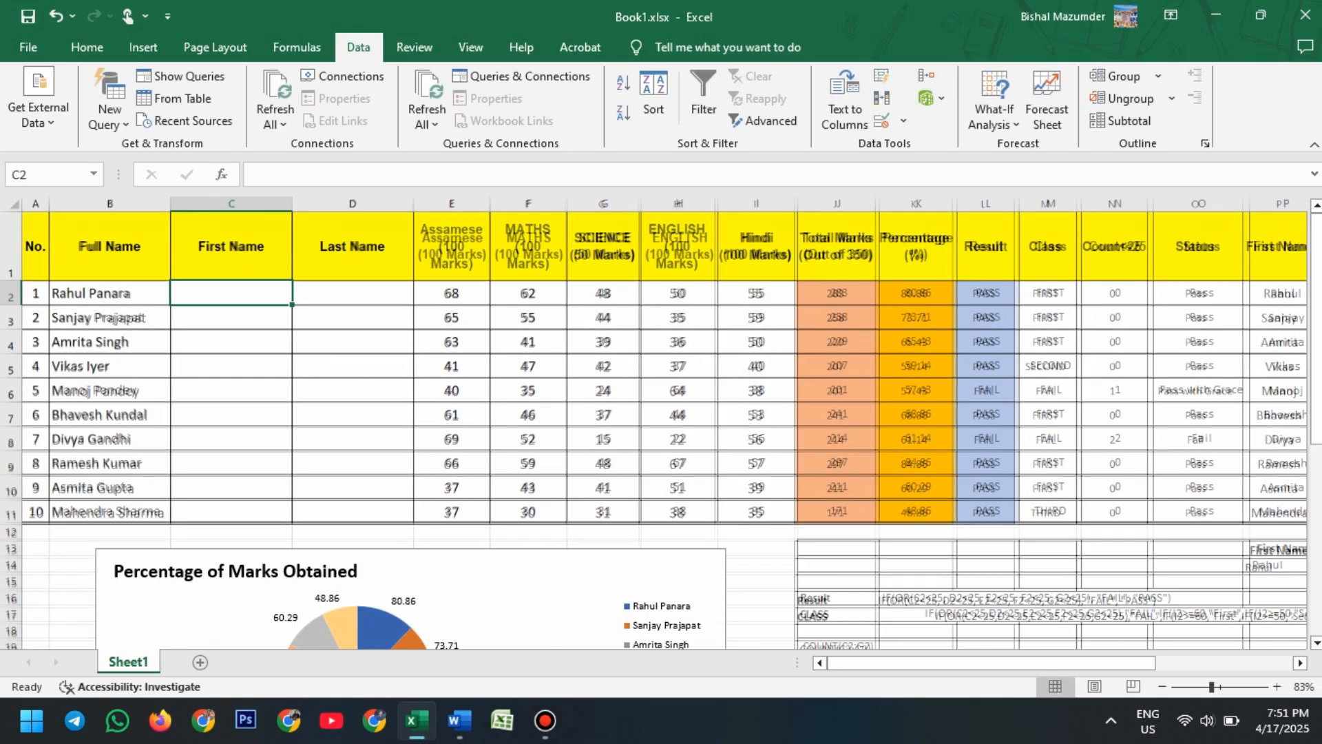
scroll(661, 424, up, 2)
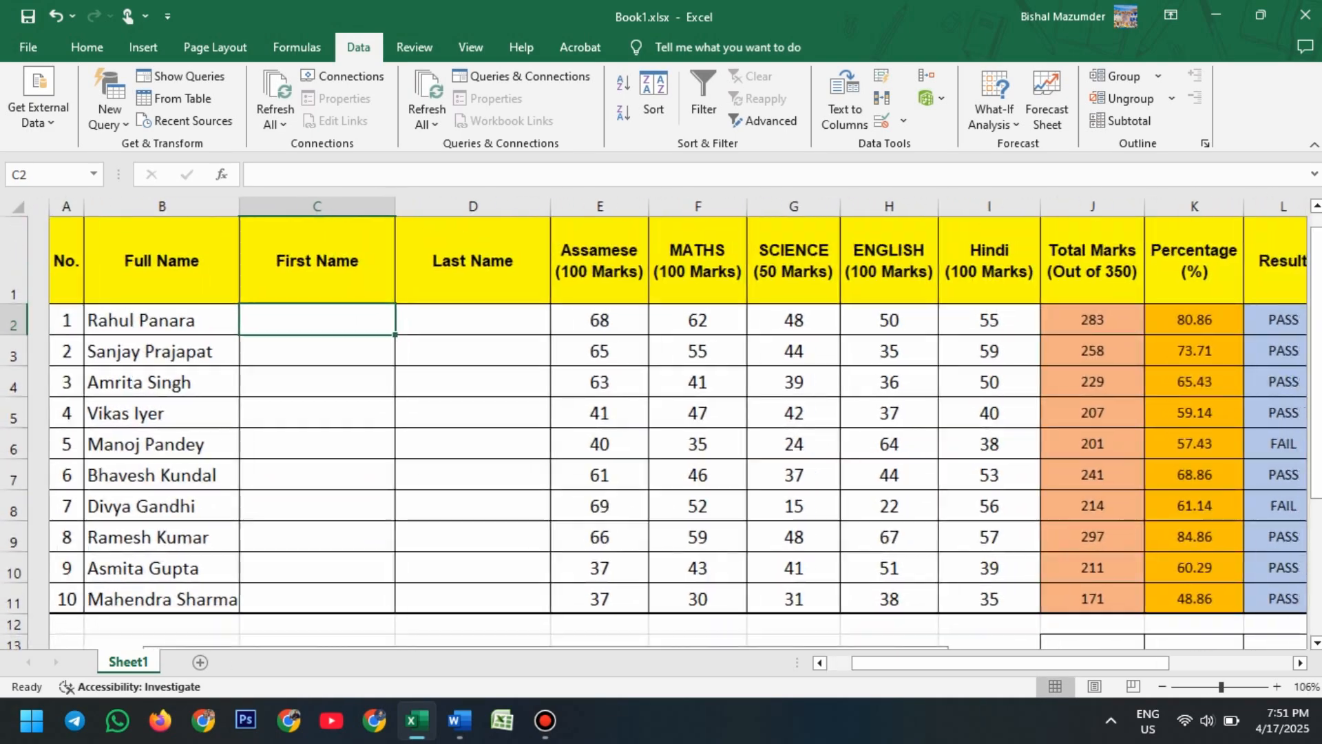
drag(140, 320, 140, 599)
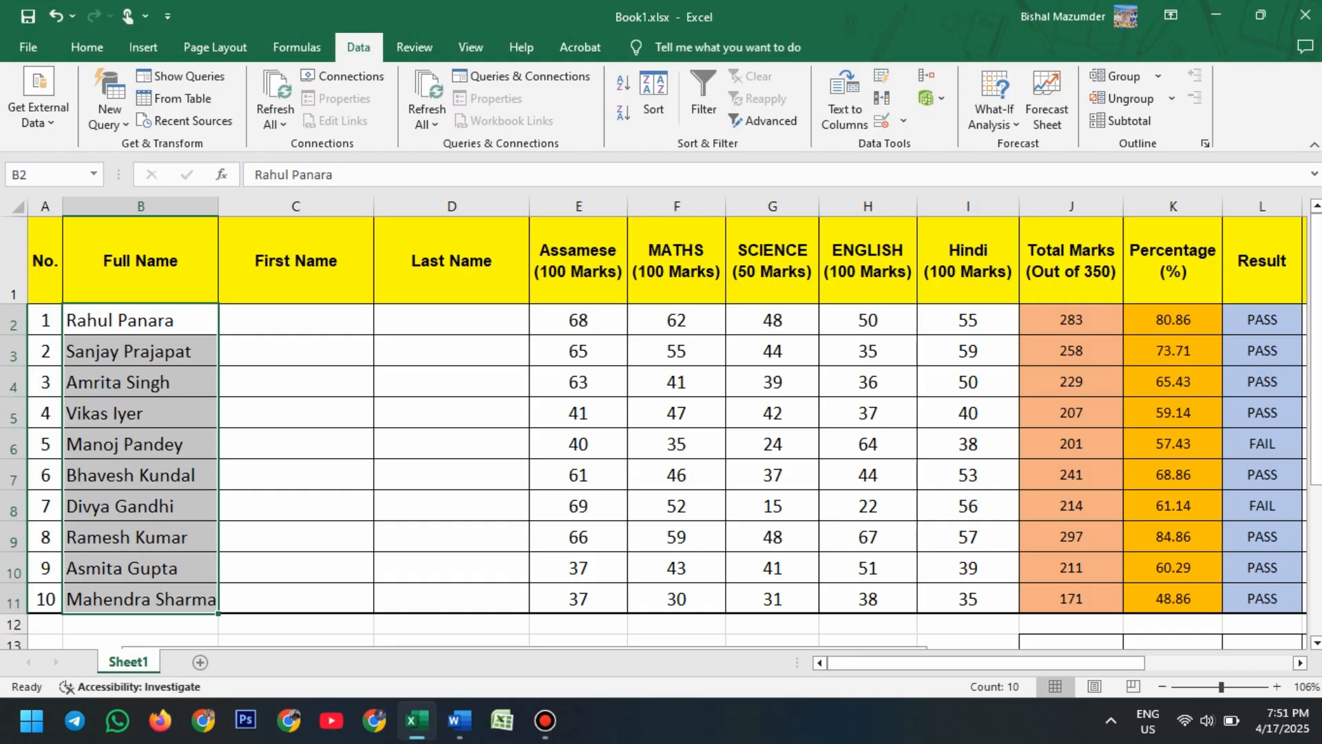
click(845, 103)
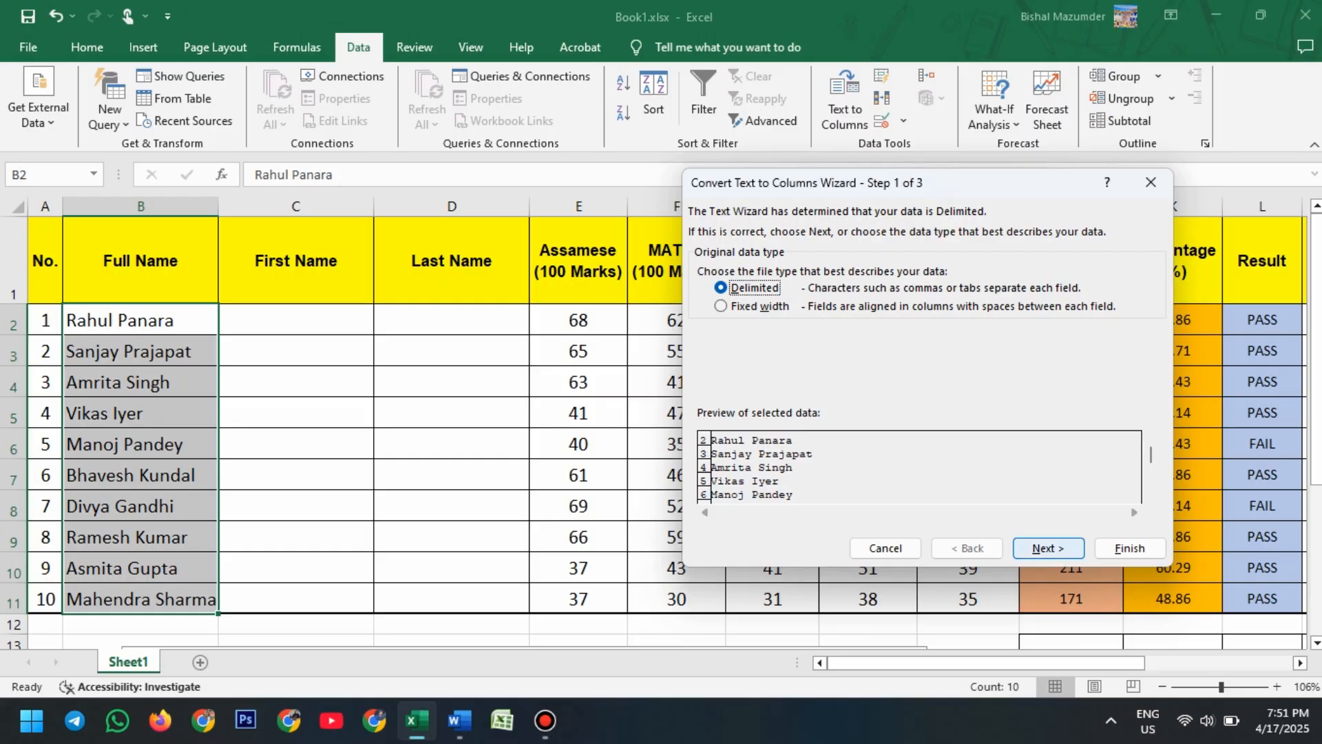
click(1049, 549)
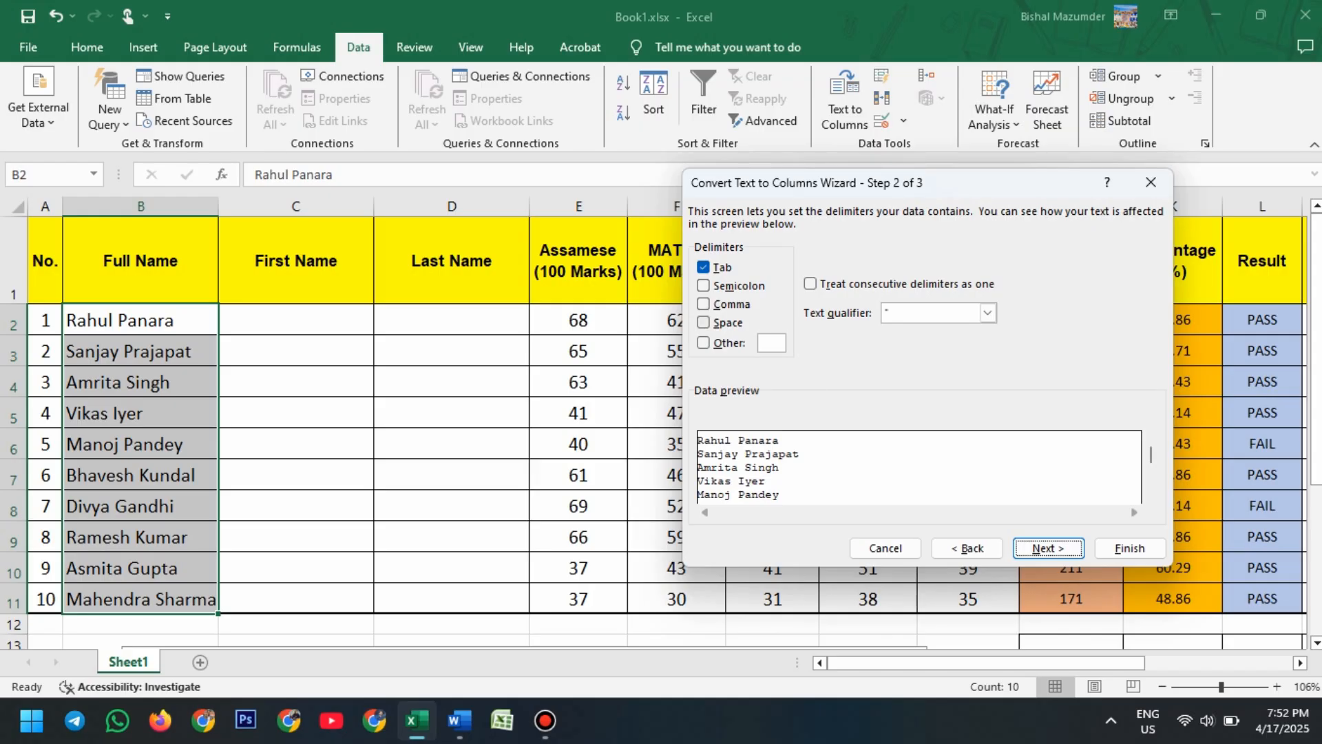
click(704, 323)
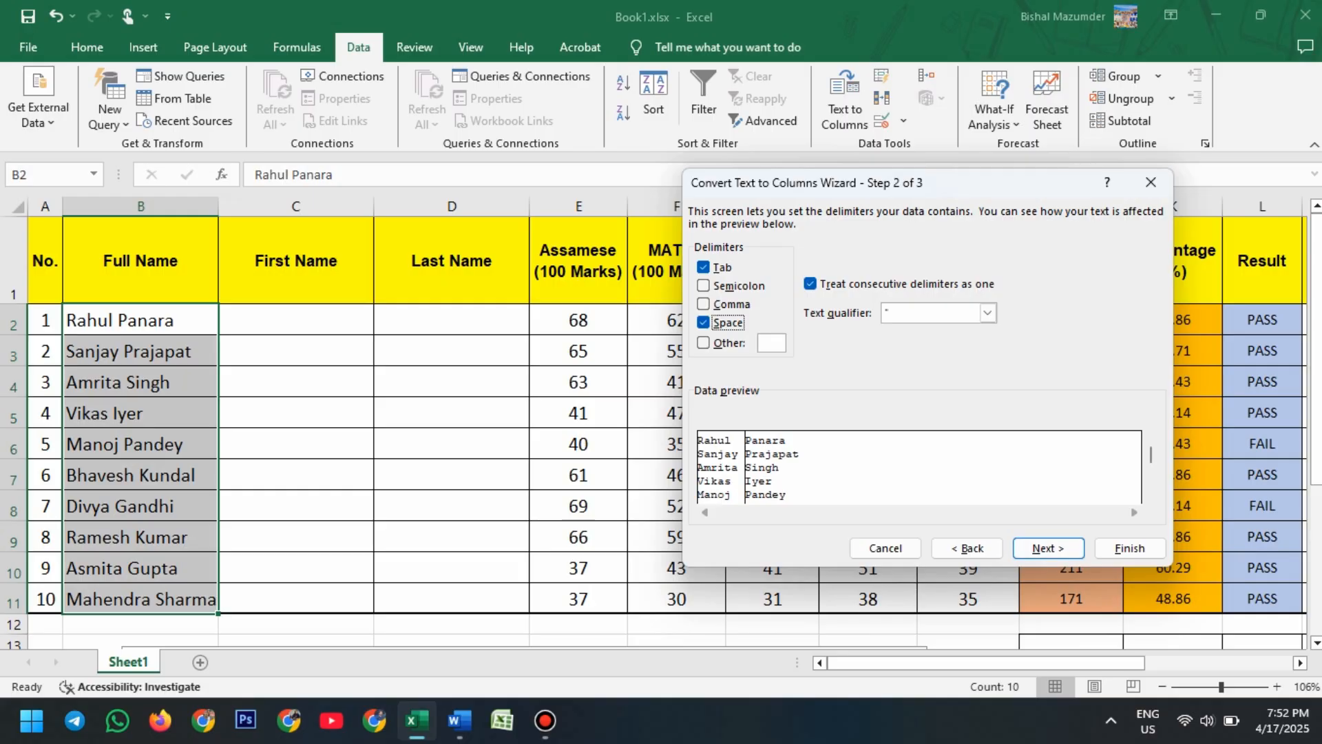
click(703, 267)
click(1048, 549)
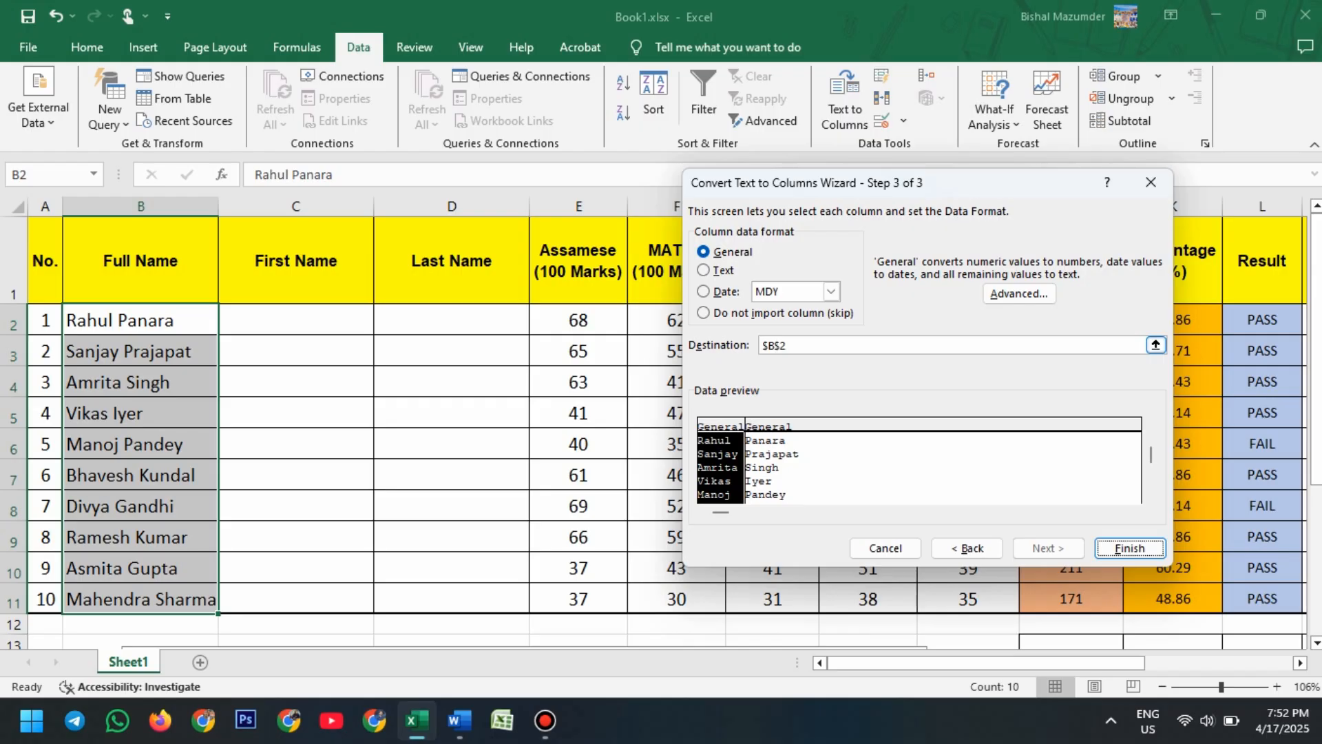
Set the split destination to $C$2 and finish the conversion, allowing existing data to be replaced
click(773, 345)
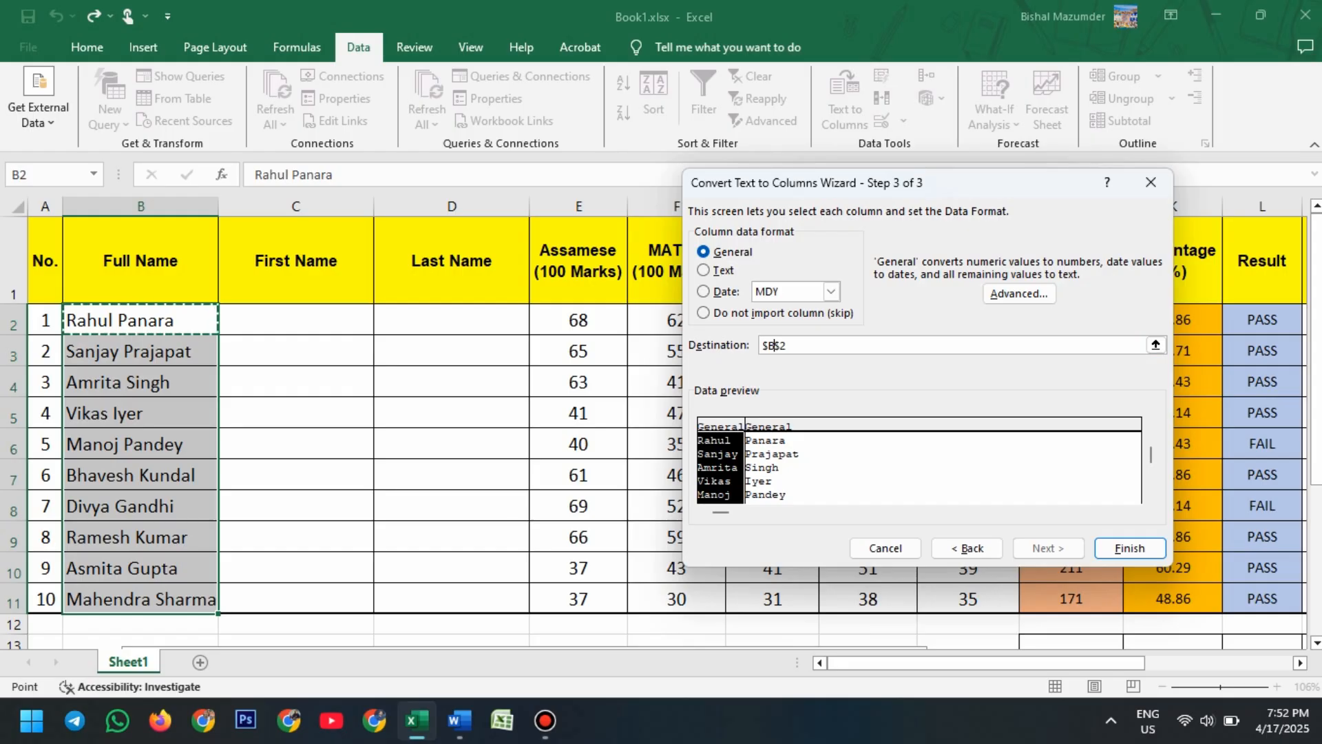
key(BackSpace)
text(C)
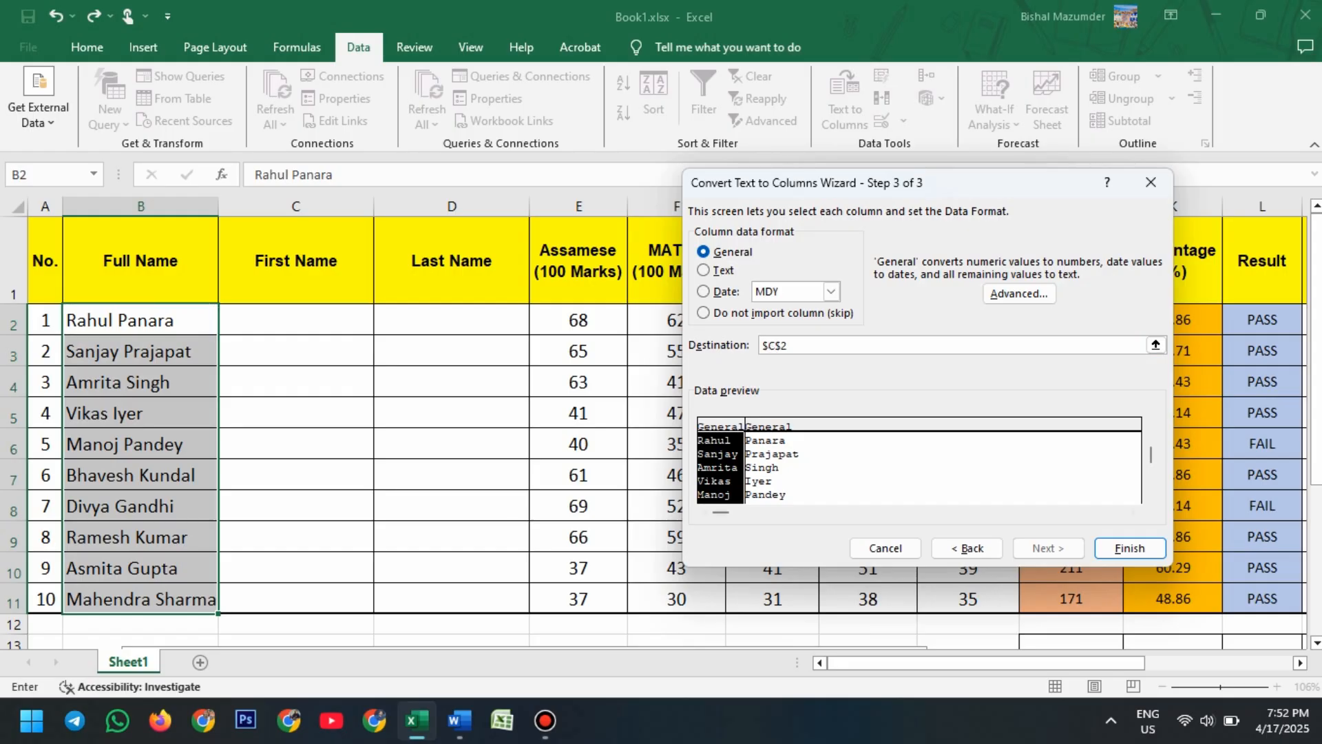
click(1130, 548)
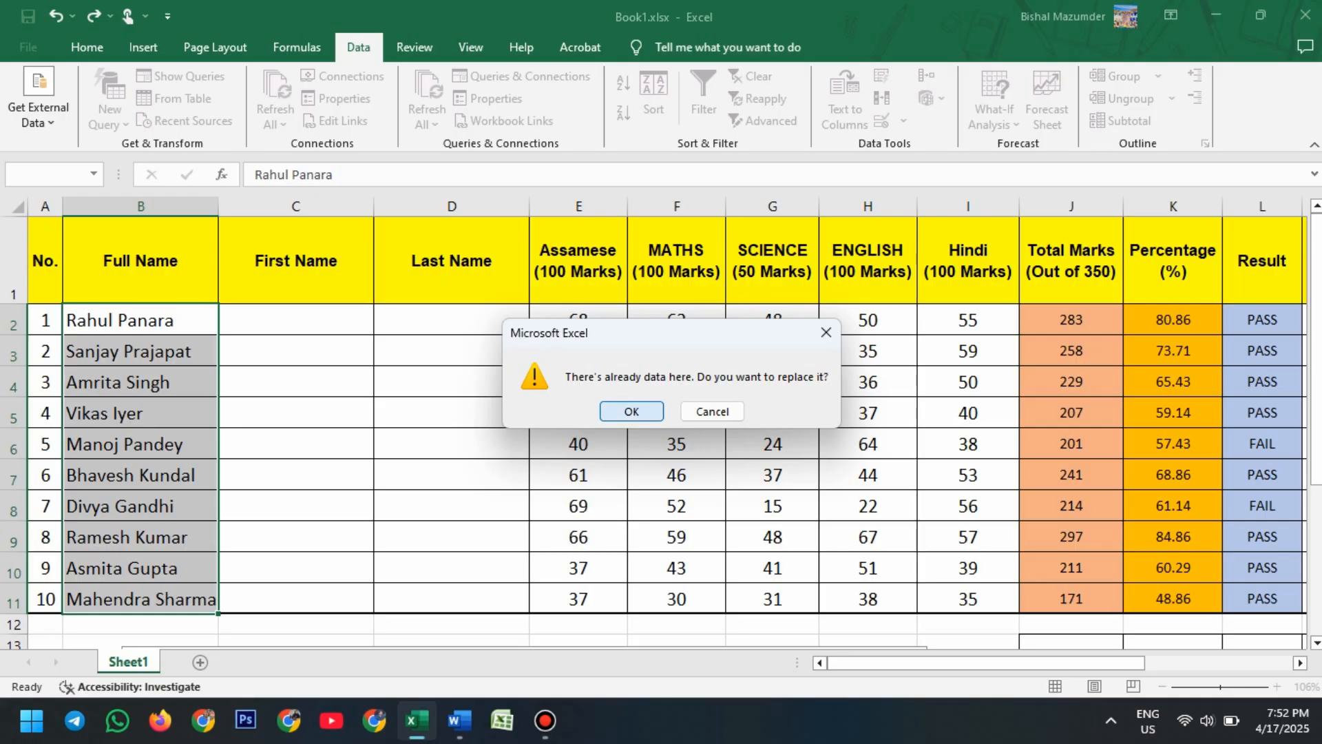
click(631, 411)
Review the split name columns, the formula notes and the Percentage of Marks Obtained pie chart
scroll(632, 412, down, 2)
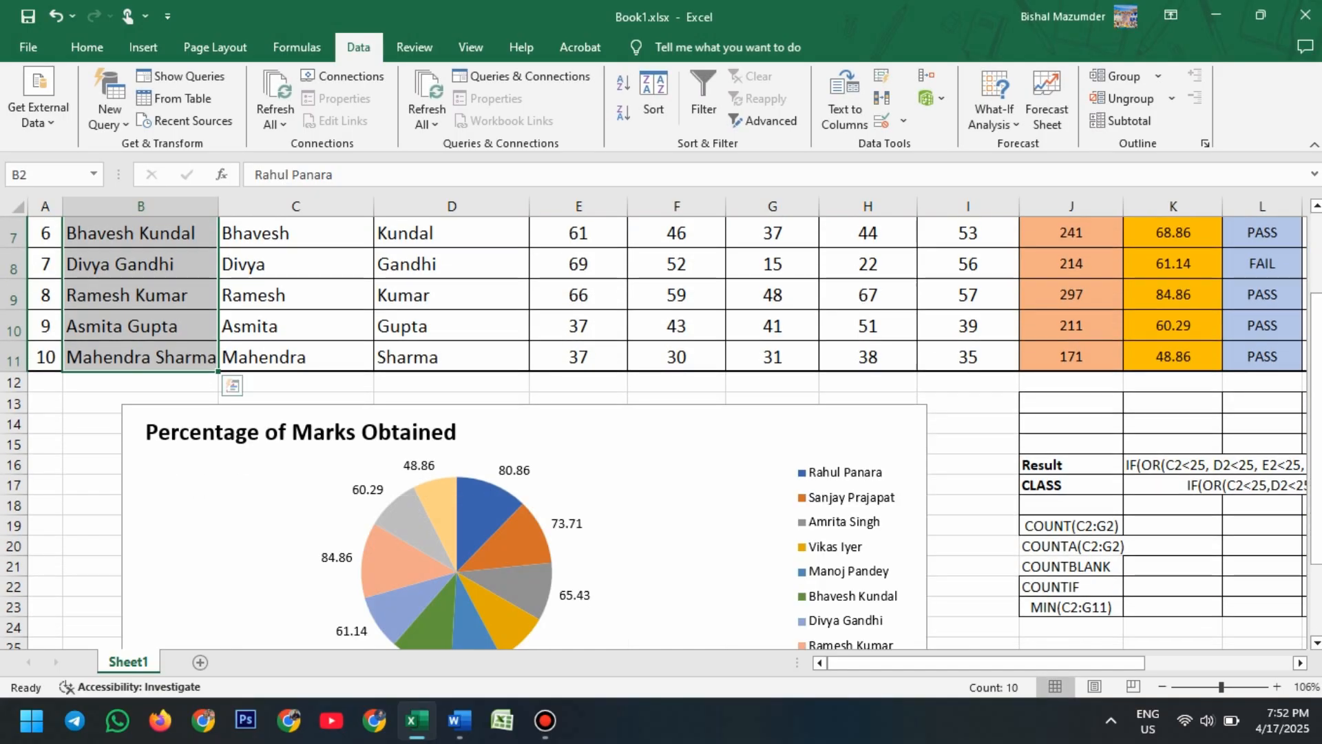
scroll(661, 433, up, 2)
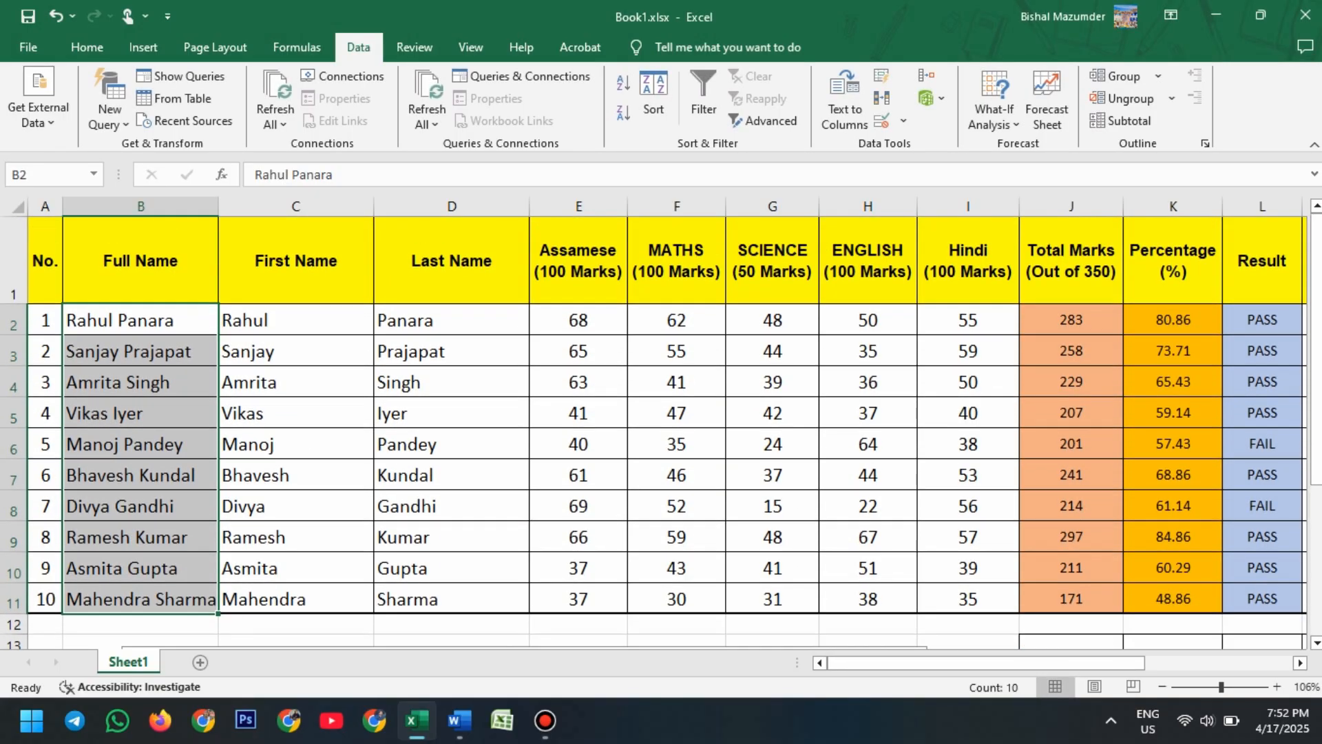
scroll(666, 423, right, 1)
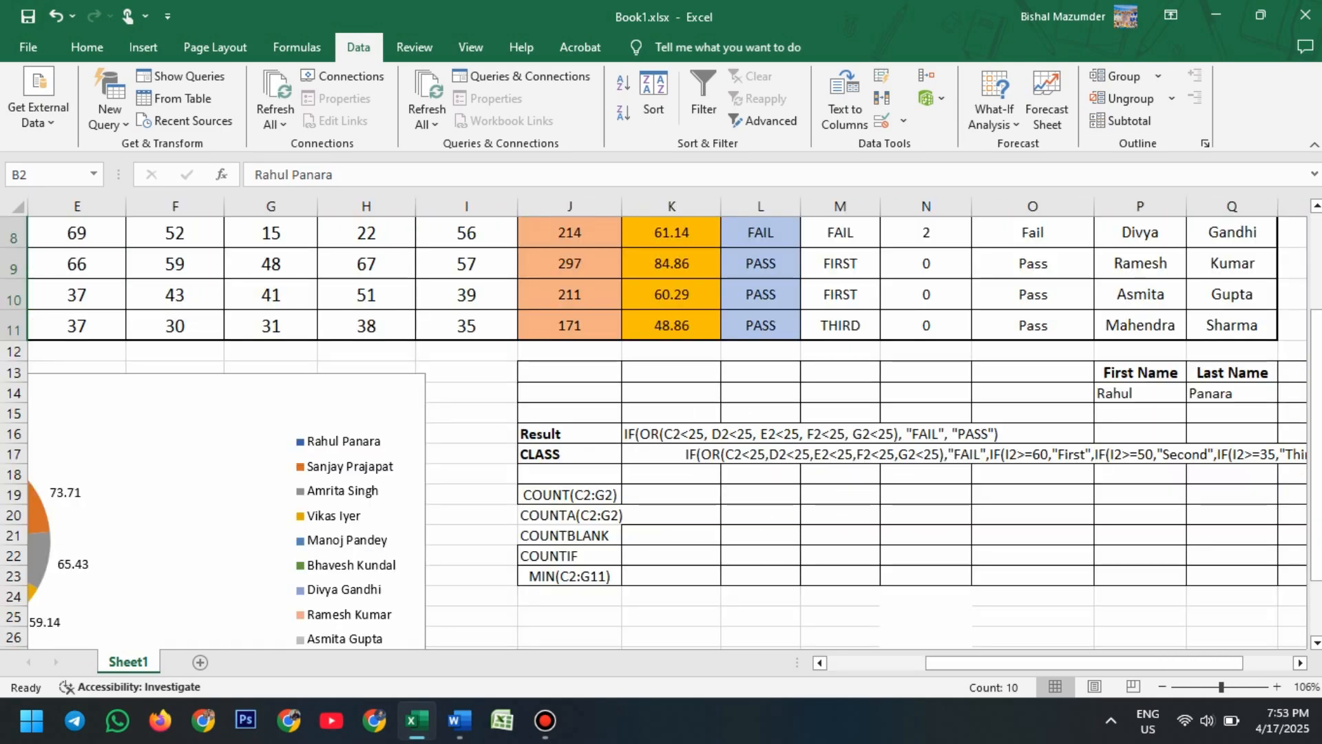
scroll(667, 433, left, 3)
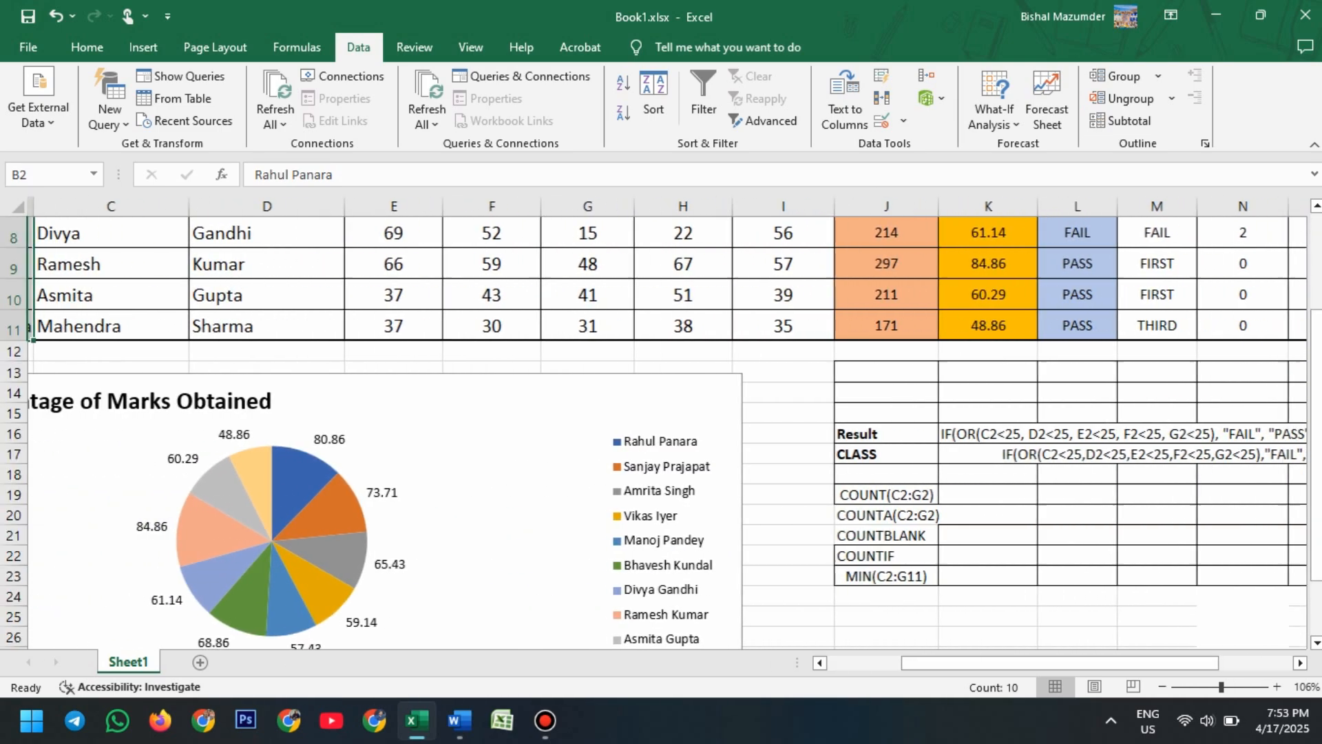
scroll(510, 511, left, 3)
scroll(510, 511, down, 2)
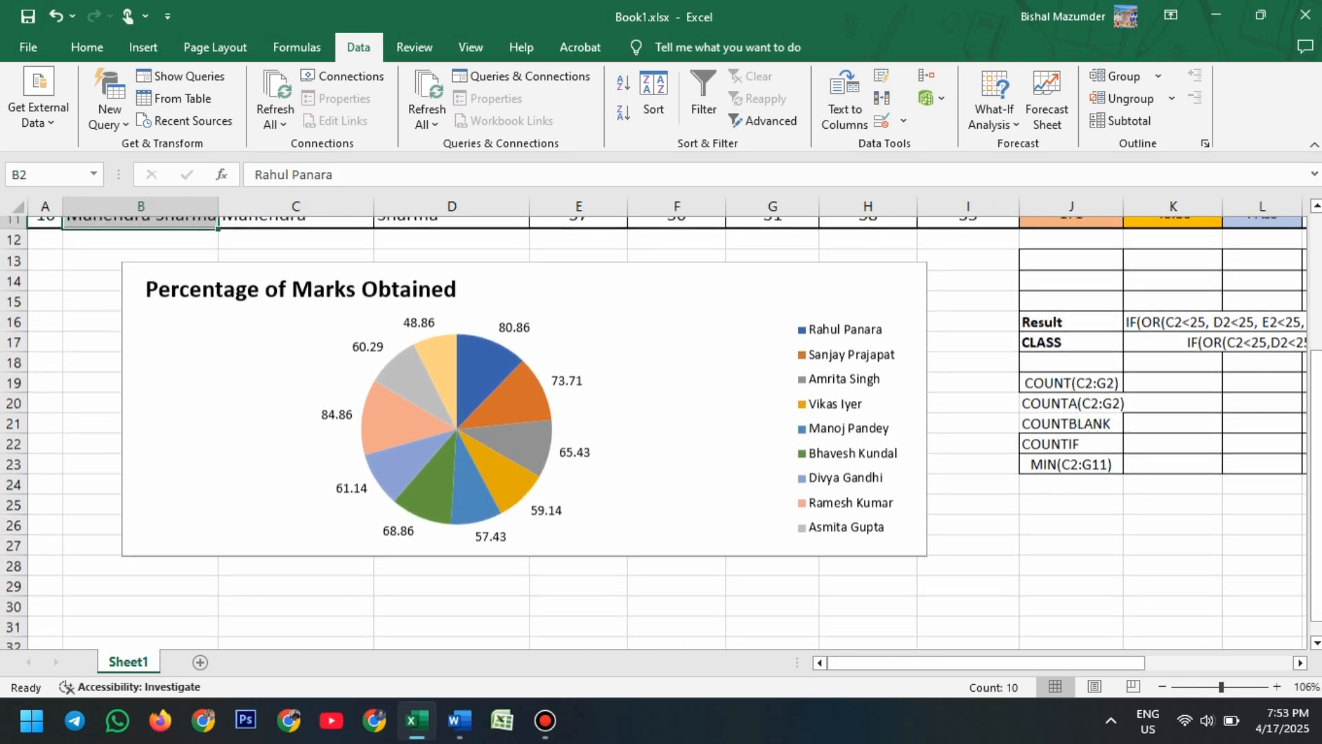
scroll(654, 509, down, 1)
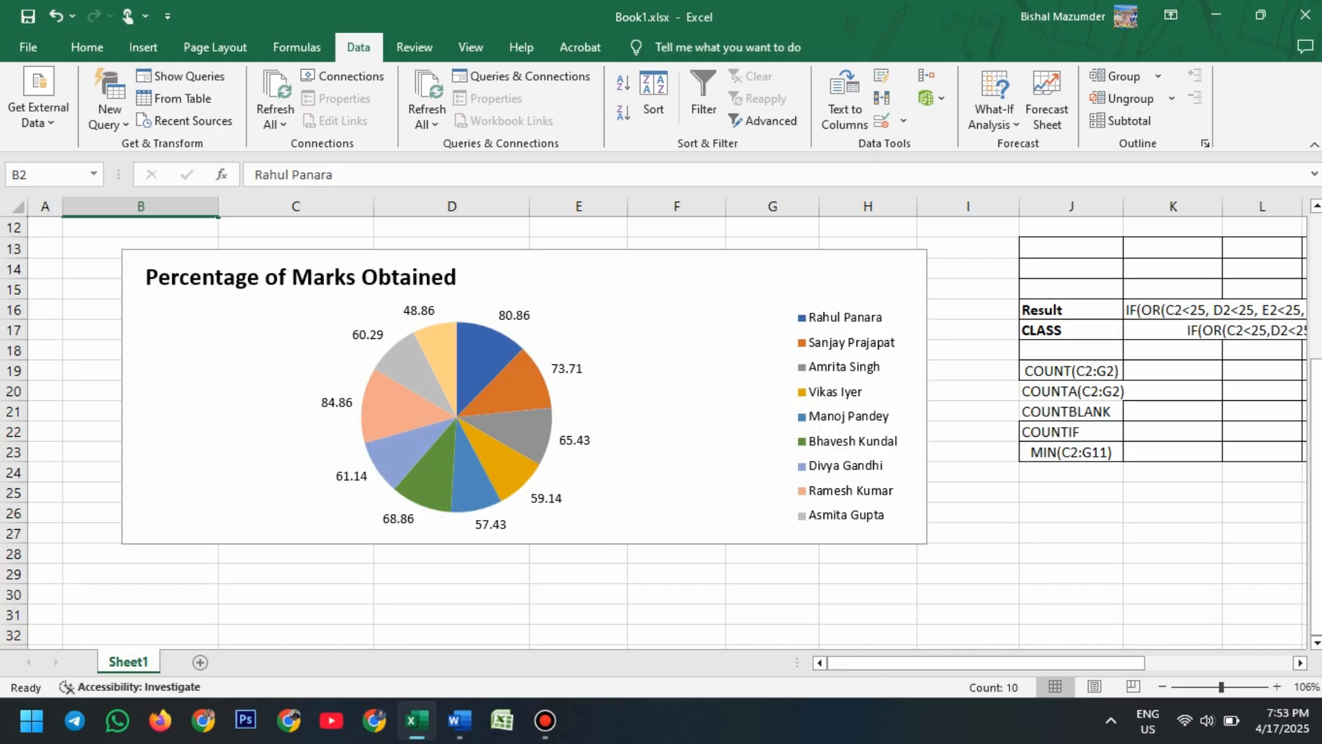
Try quick layout Layout 4 on the Percentage of Marks Obtained pie chart and undo it
click(514, 315)
key(Escape)
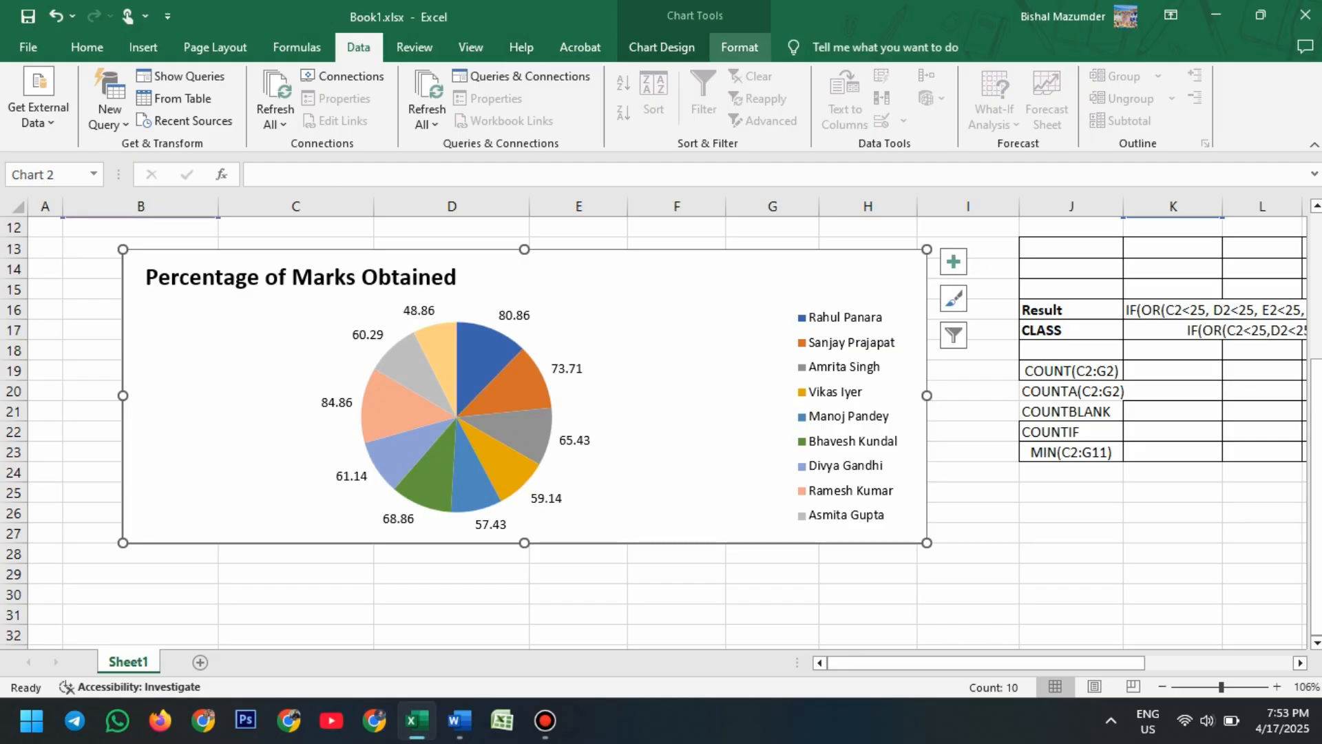
click(739, 47)
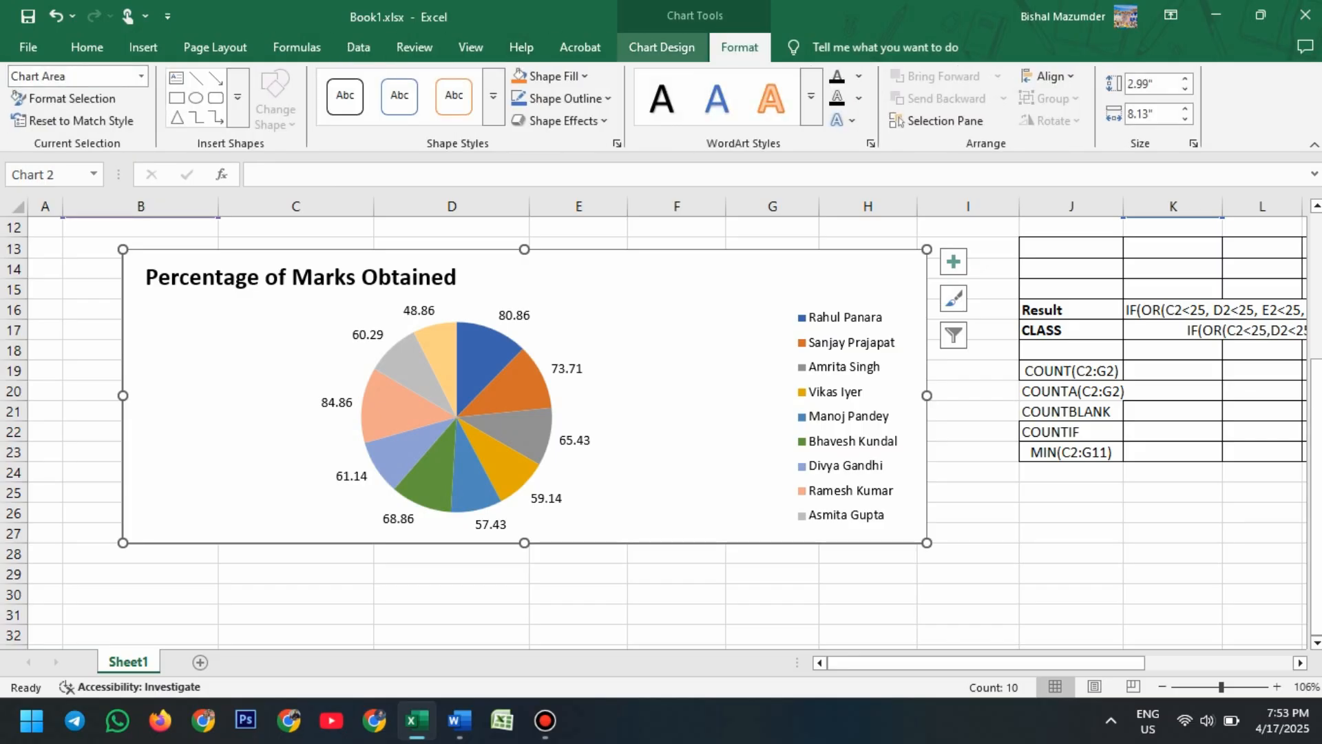
click(662, 47)
click(90, 116)
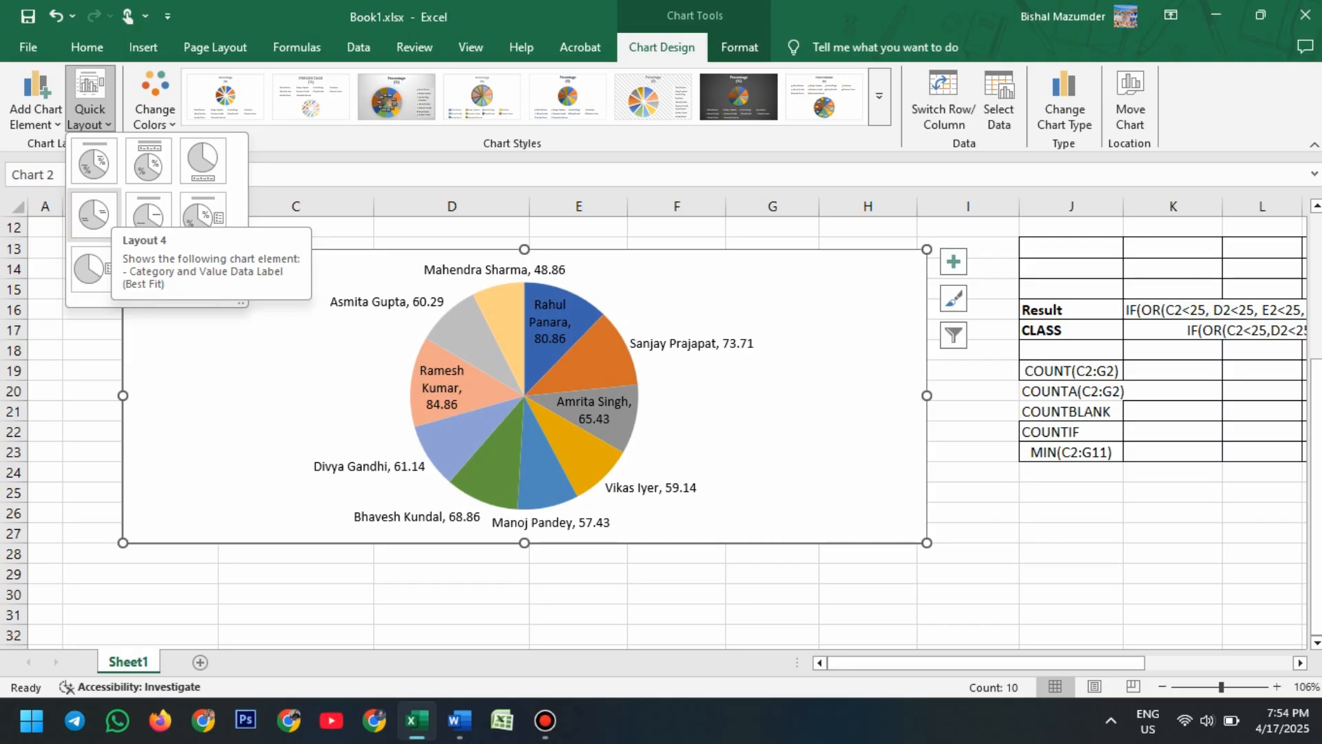
click(93, 215)
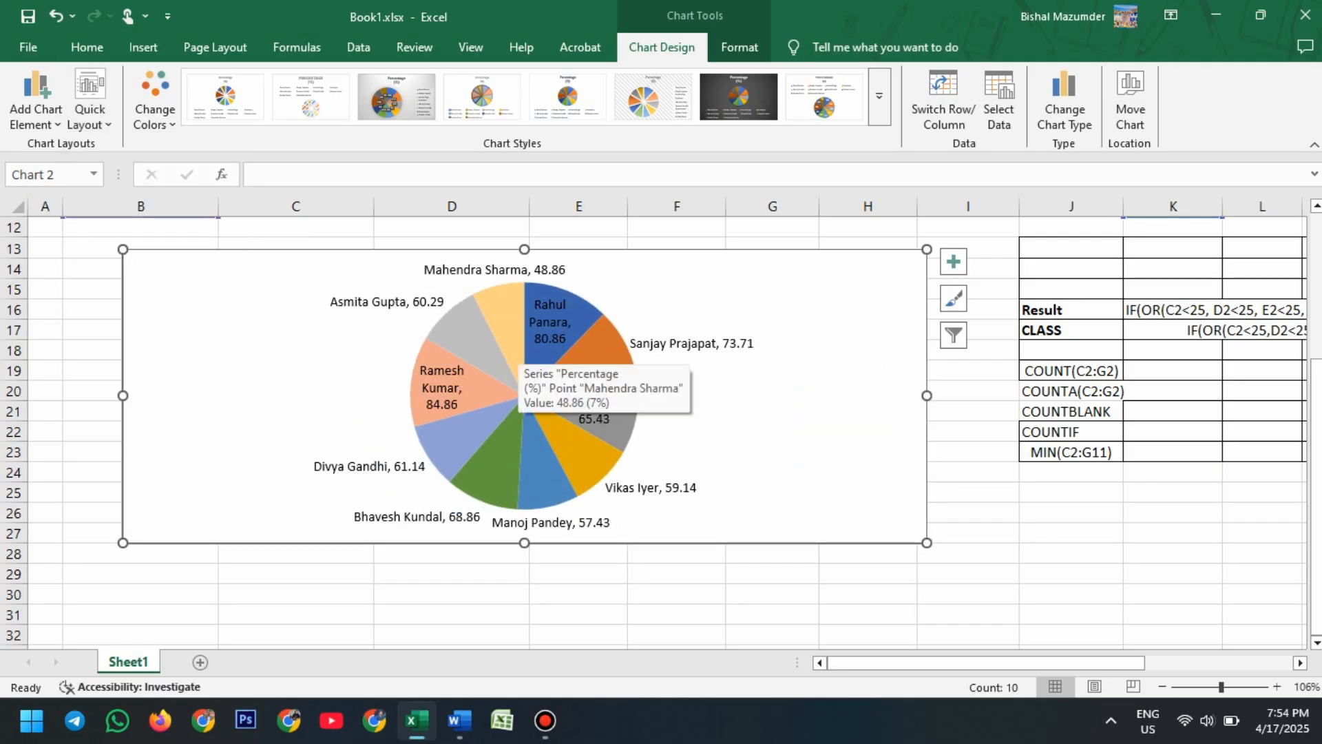
key(ctrl+z)
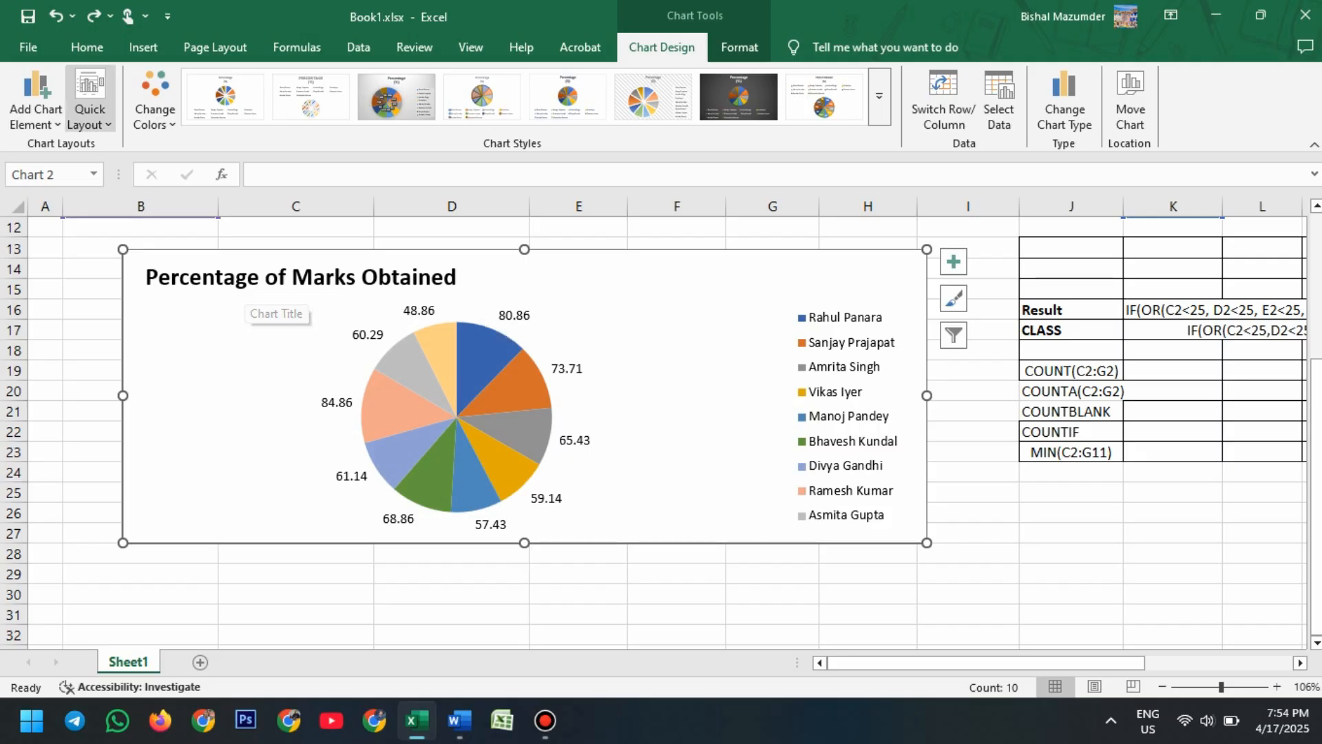
Set the pie chart's title position to Above Chart
click(35, 97)
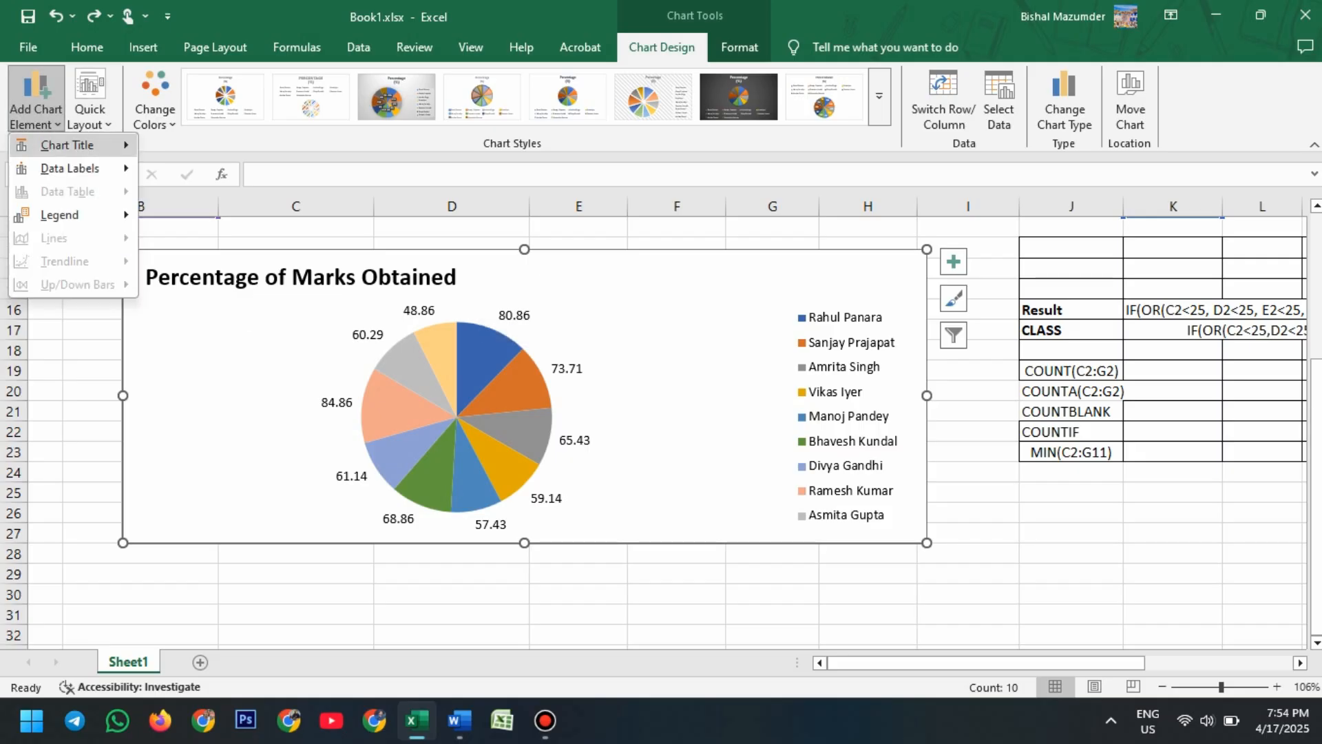
mouse_move(69, 144)
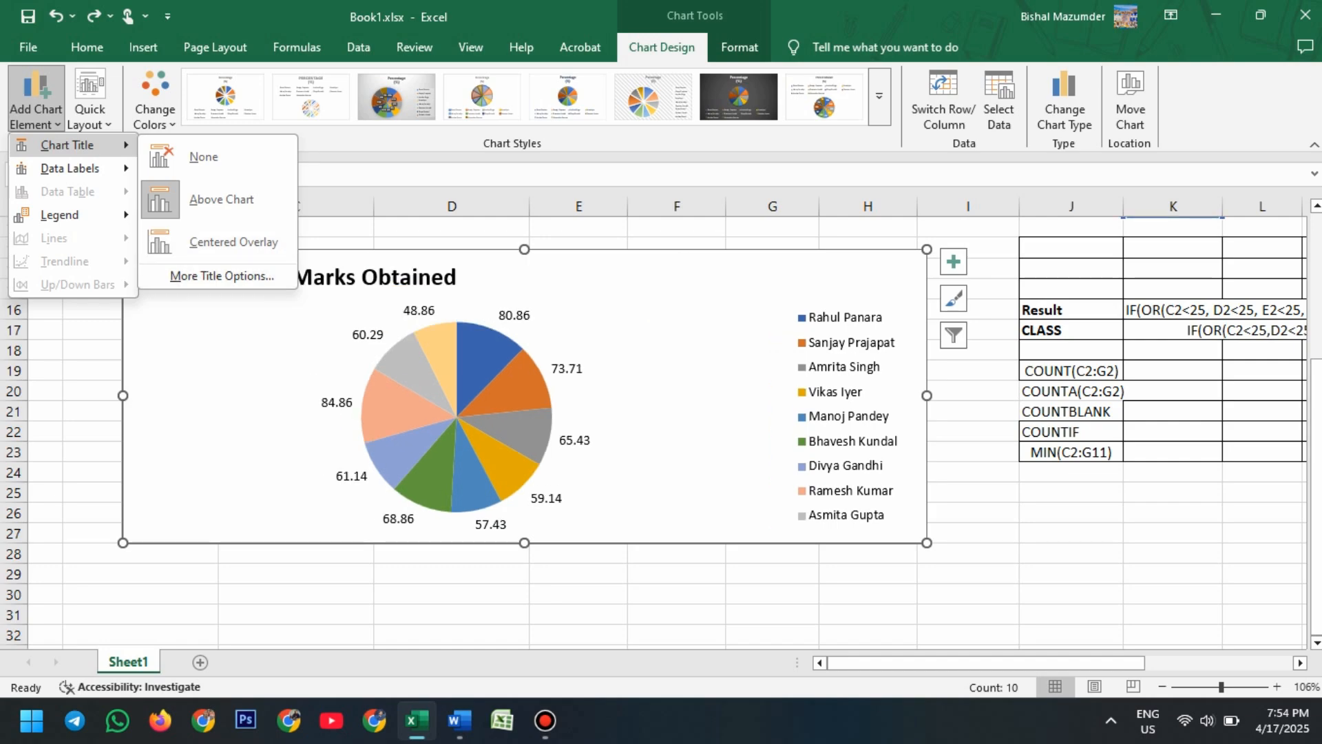
click(200, 199)
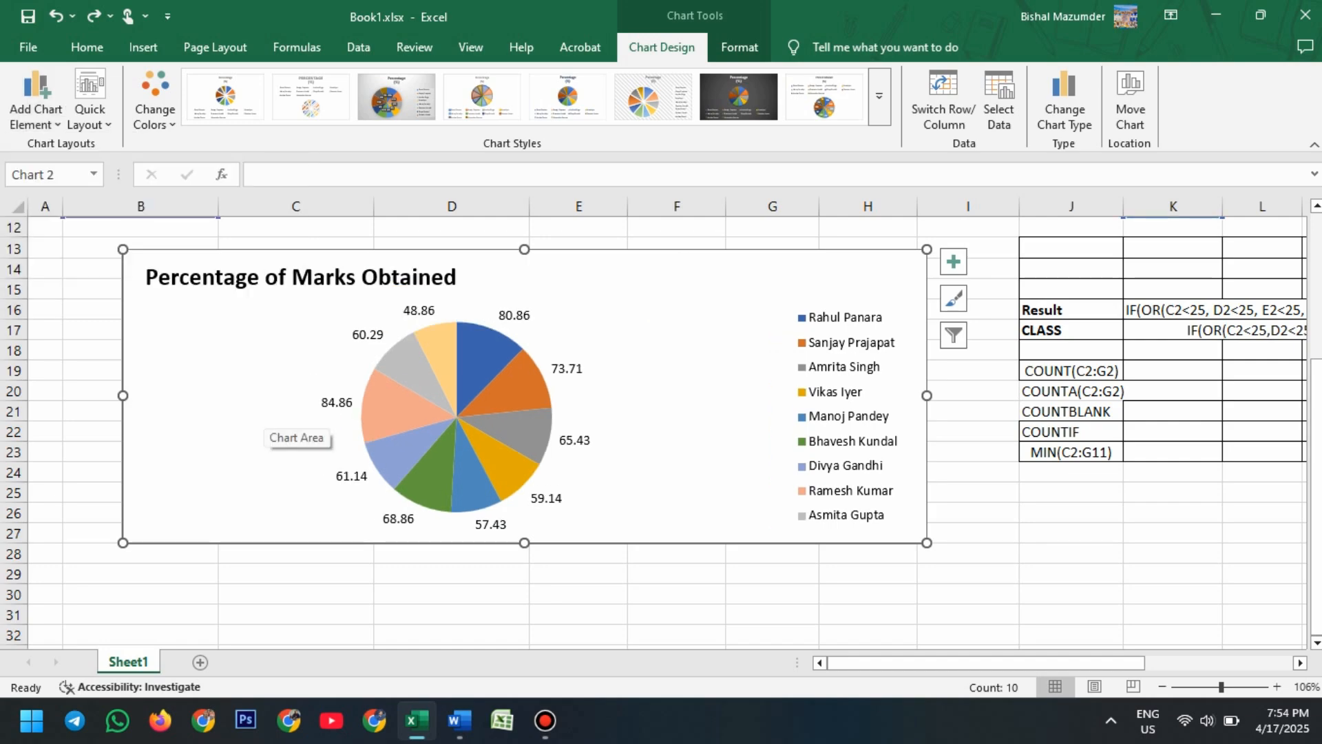
Examine the whole marks sheet, including the split name columns, results, formula notes and pie chart
scroll(265, 416, up, 2)
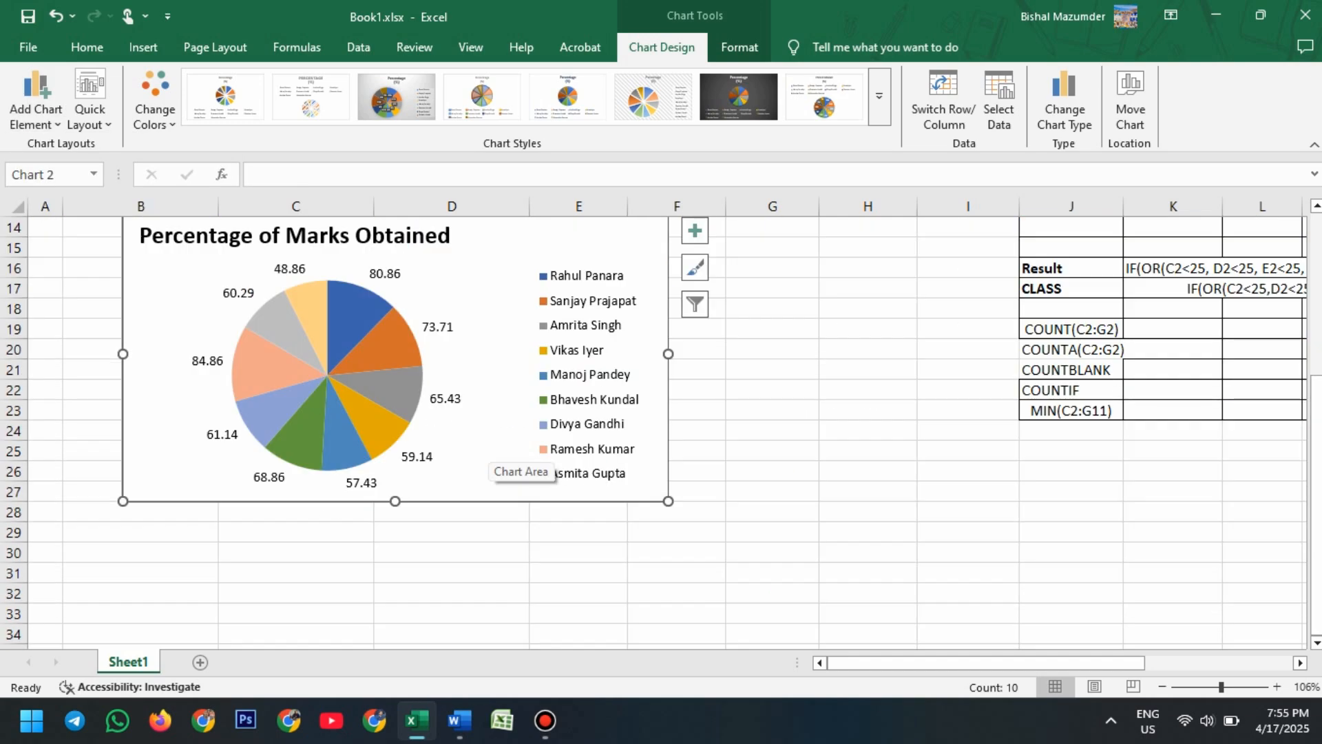
scroll(510, 461, up, 1)
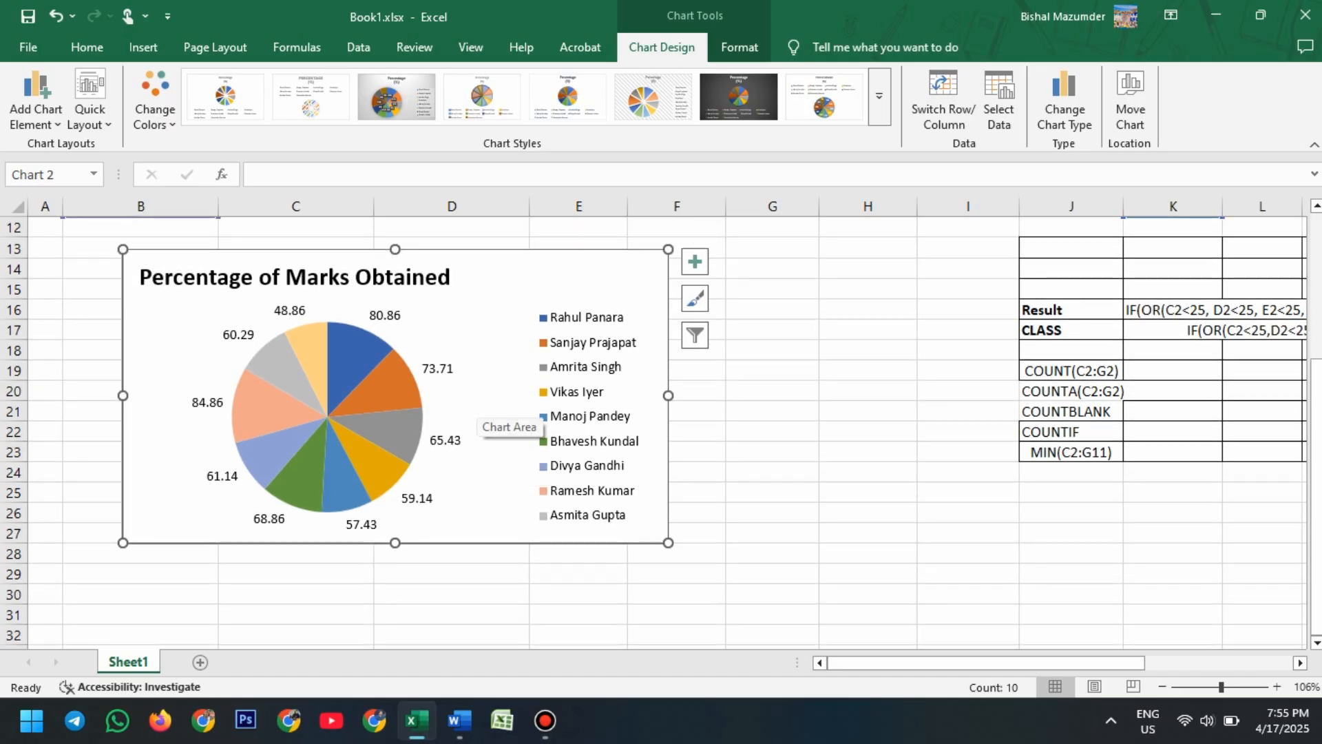
scroll(509, 416, up, 5)
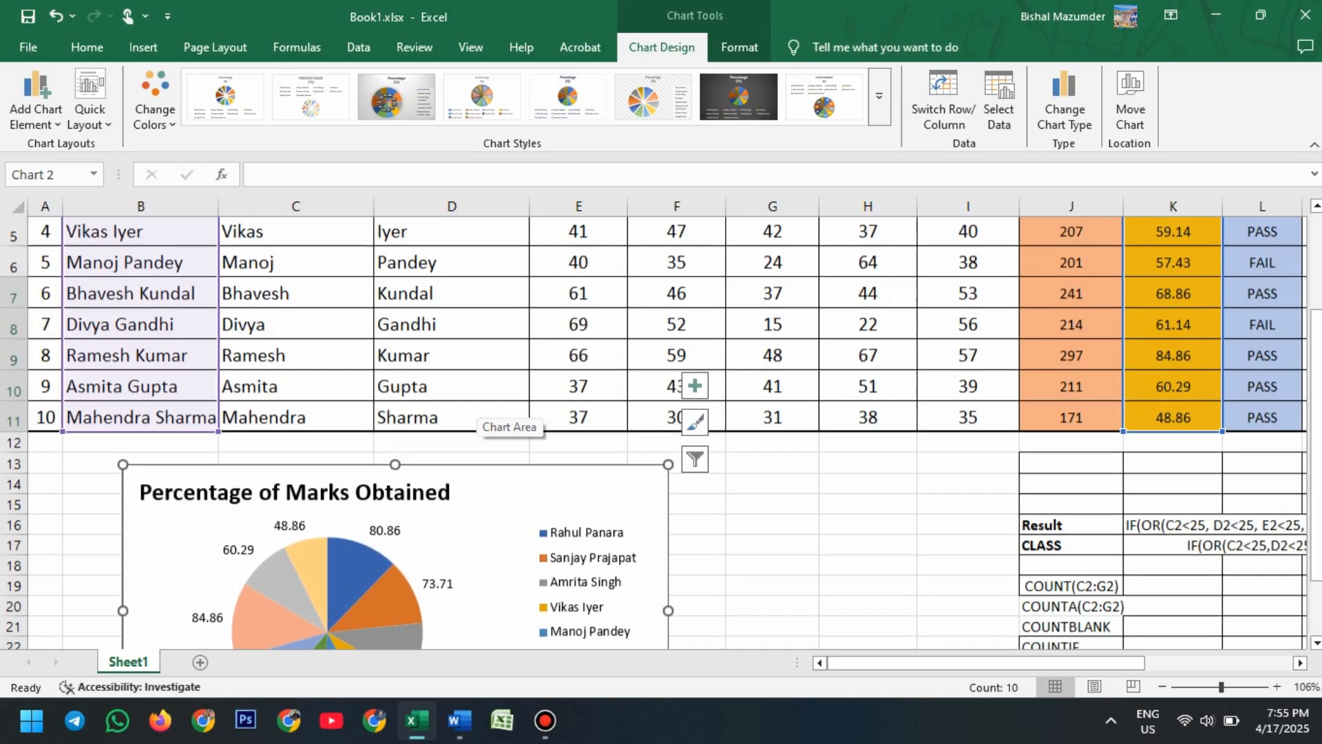
click(482, 418)
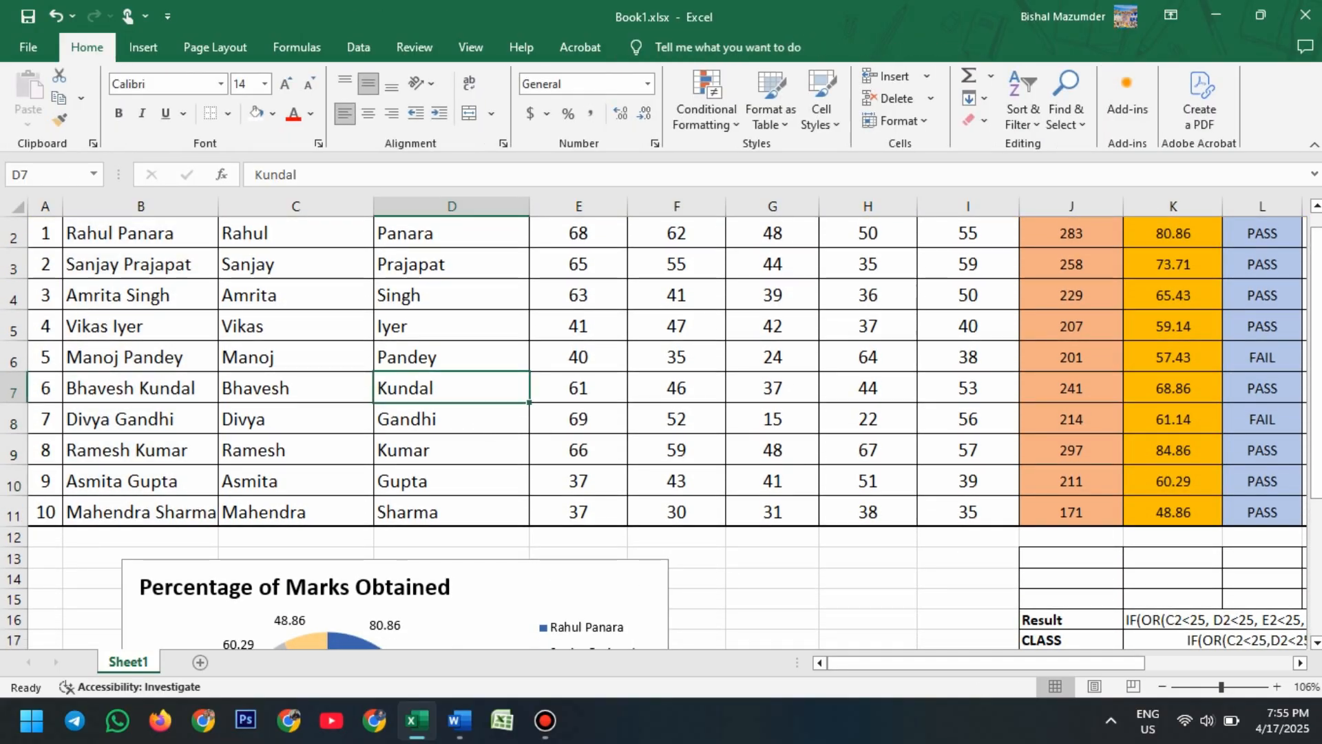
scroll(482, 420, up, 1)
scroll(654, 423, down, 3)
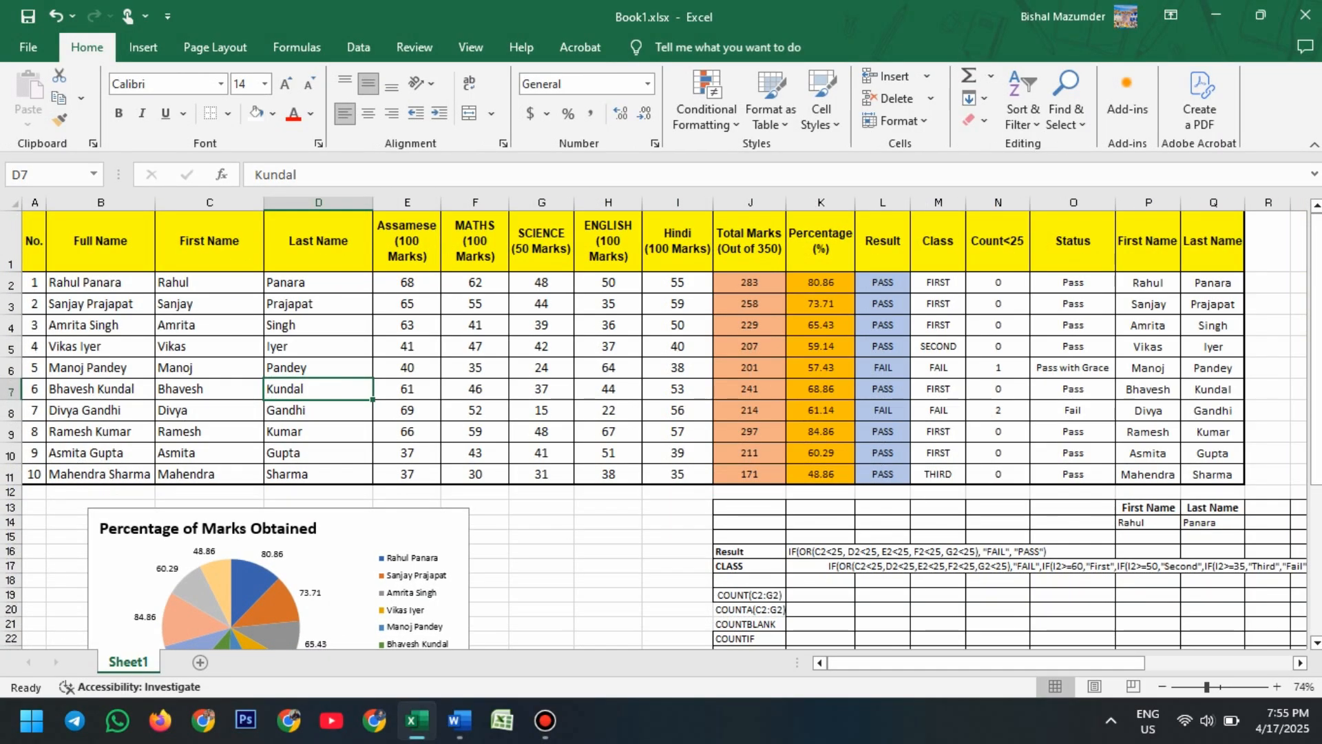
scroll(654, 430, down, 2)
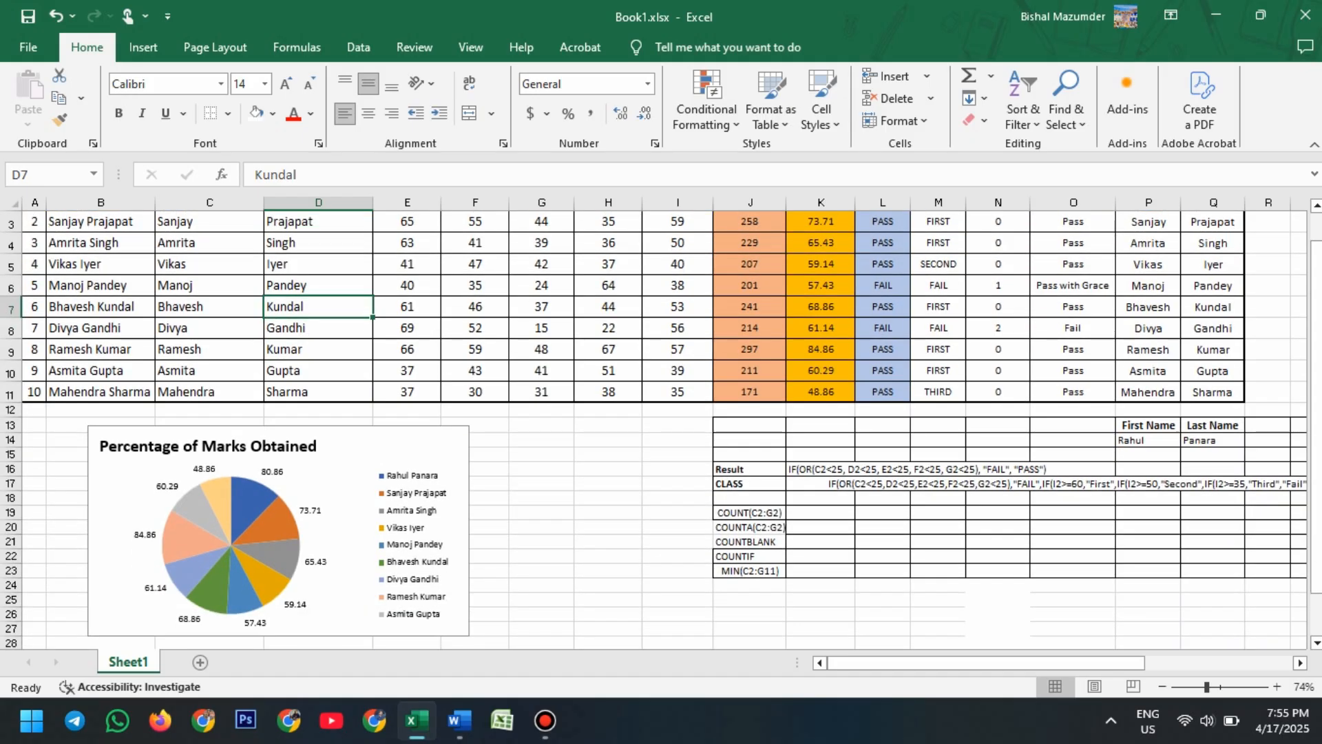
scroll(320, 532, down, 2)
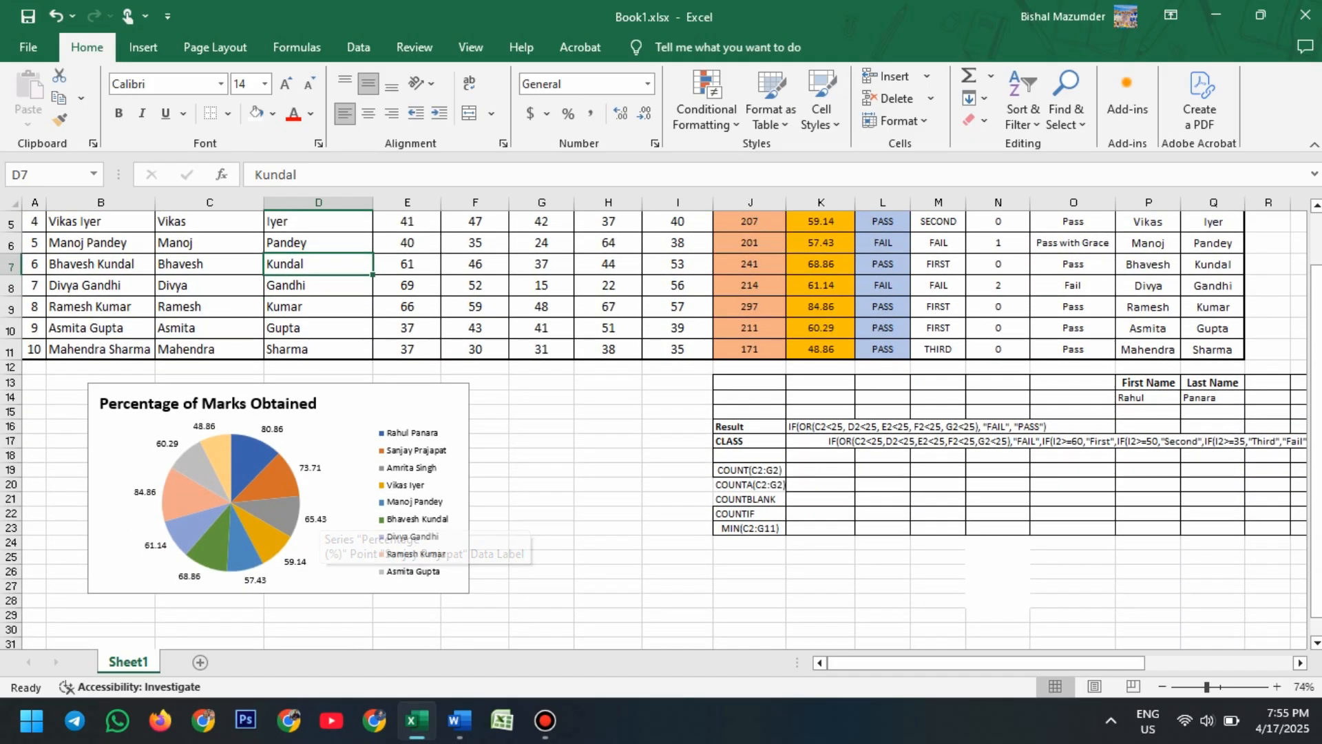
scroll(320, 531, up, 4)
scroll(321, 531, down, 1)
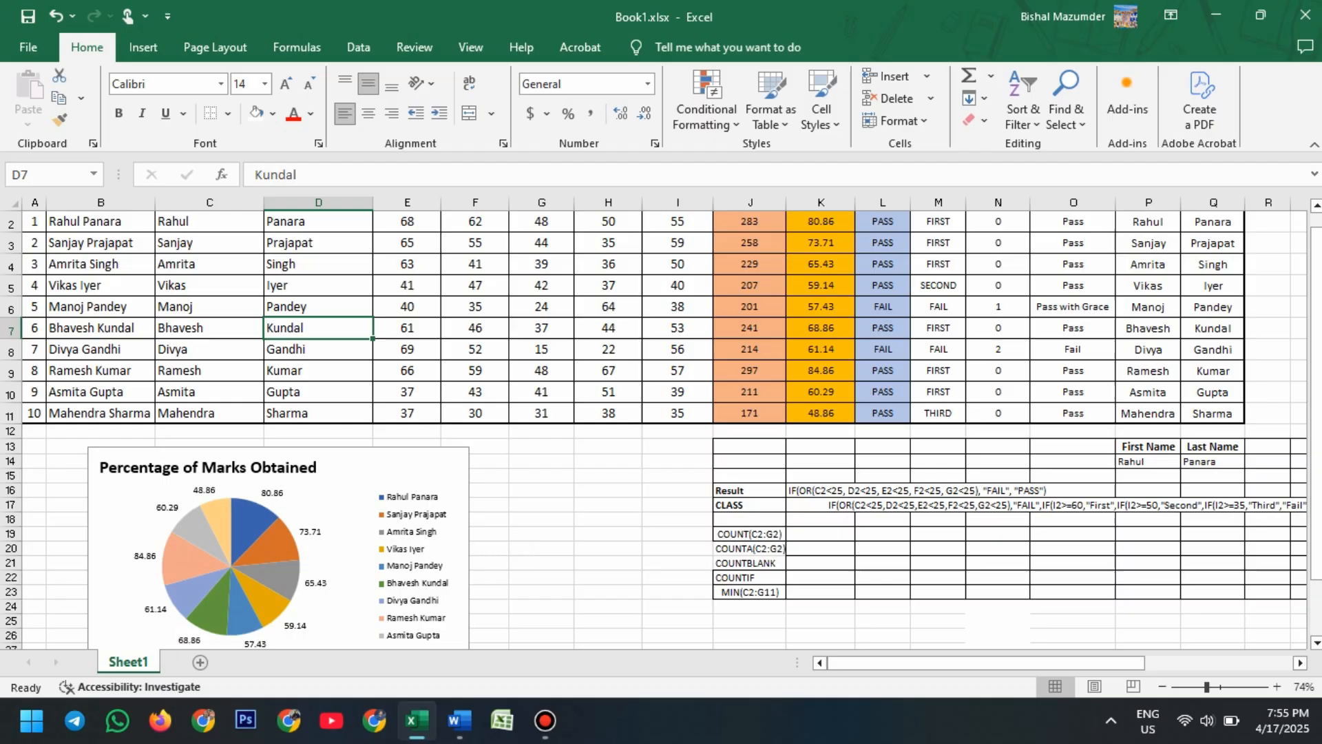
scroll(320, 532, right, 2)
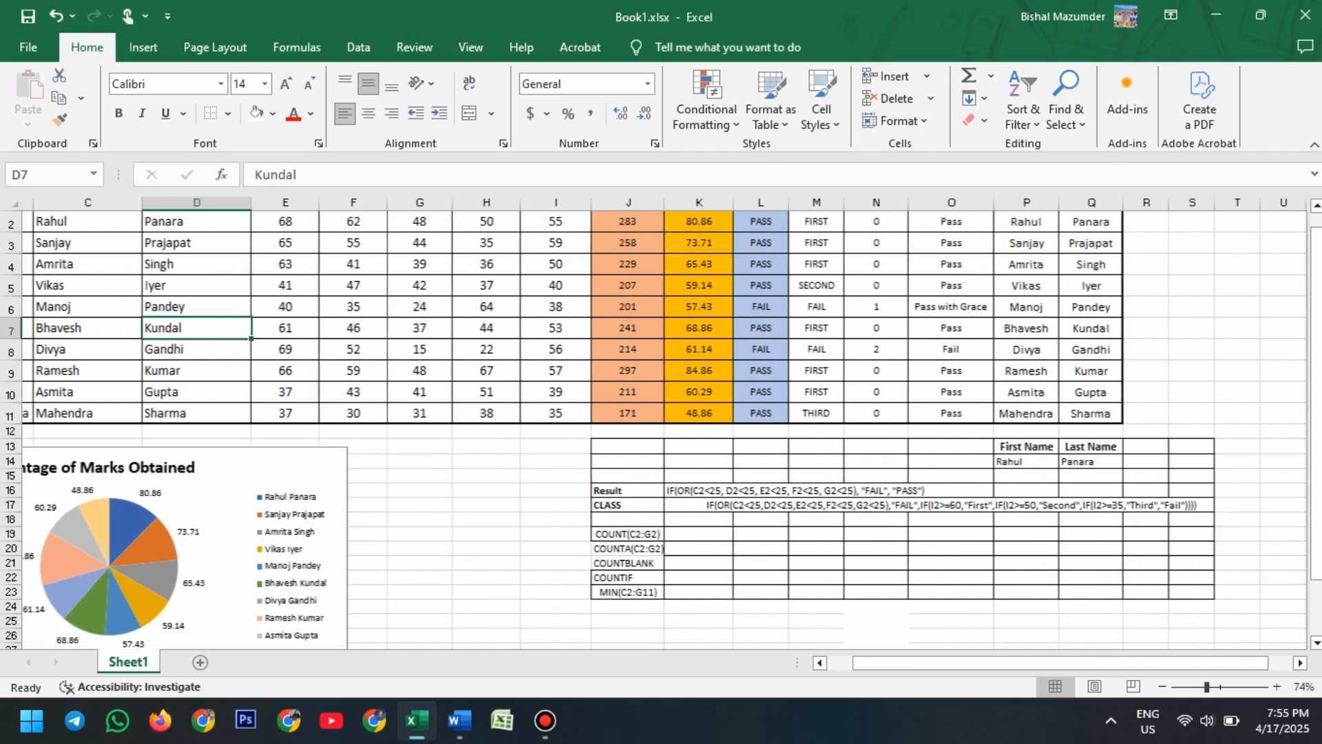
scroll(320, 531, up, 1)
scroll(664, 424, left, 2)
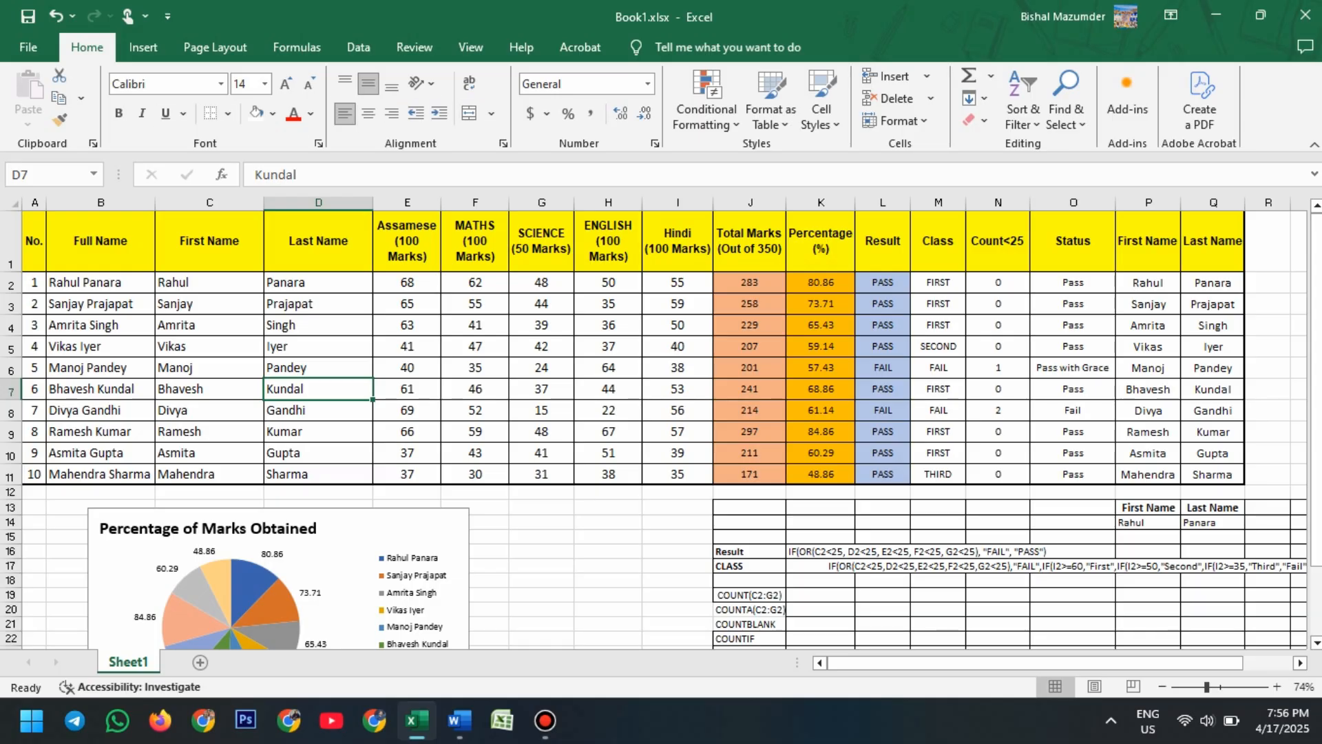
Review the alignment, font, border, fill and protection settings in Format Cells for cell D7 and leave without changes
click(503, 143)
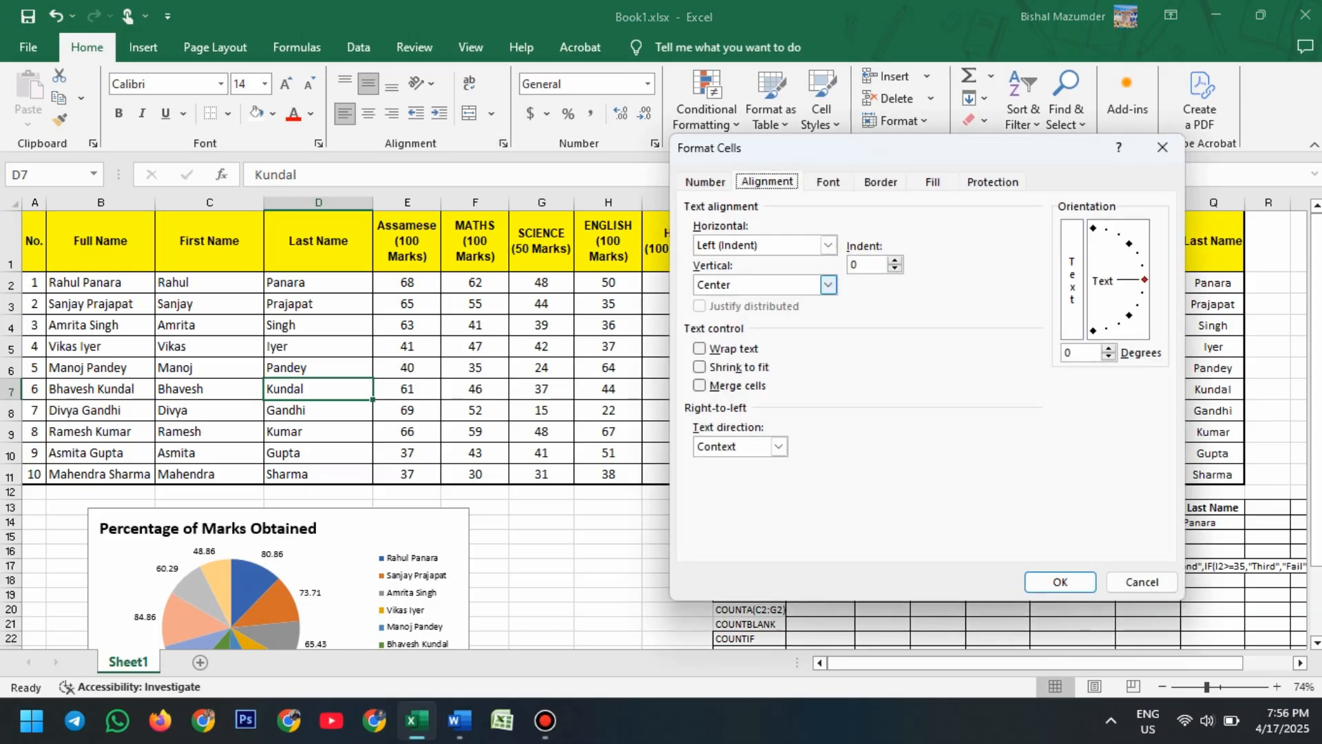
click(828, 182)
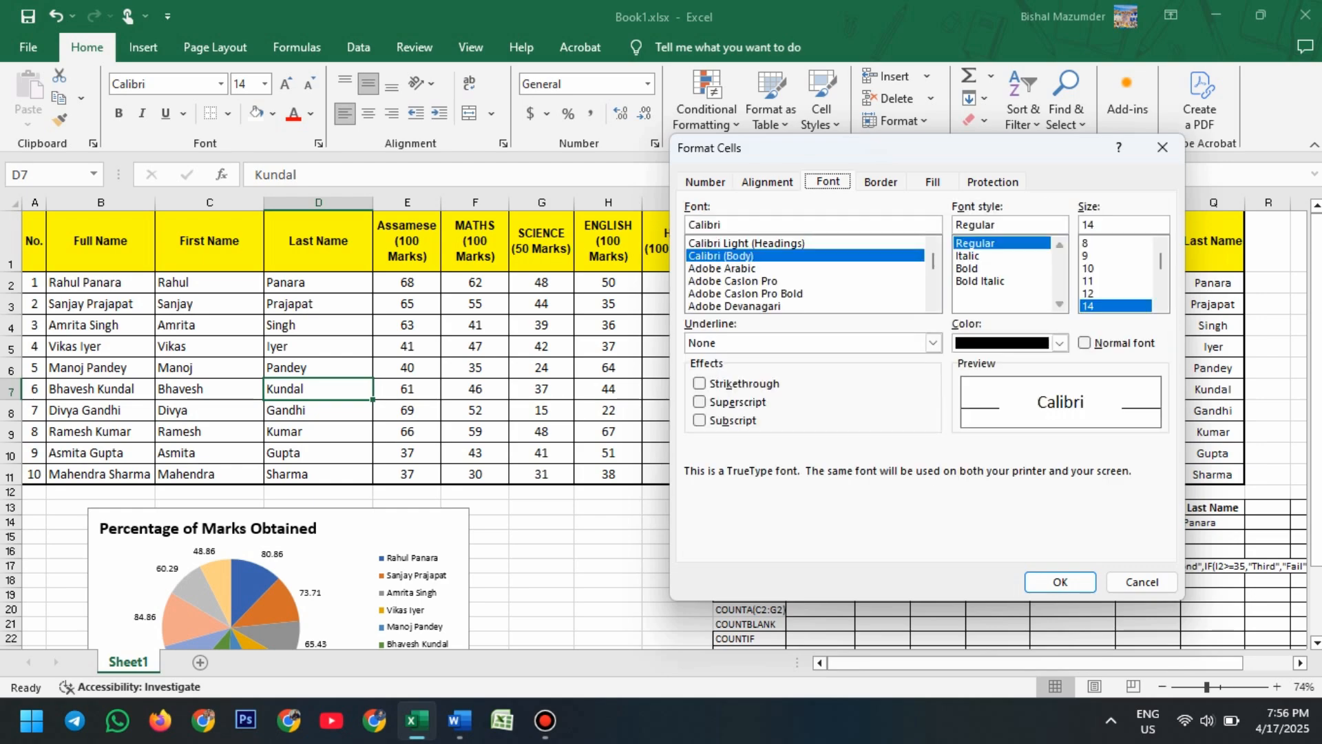
click(881, 181)
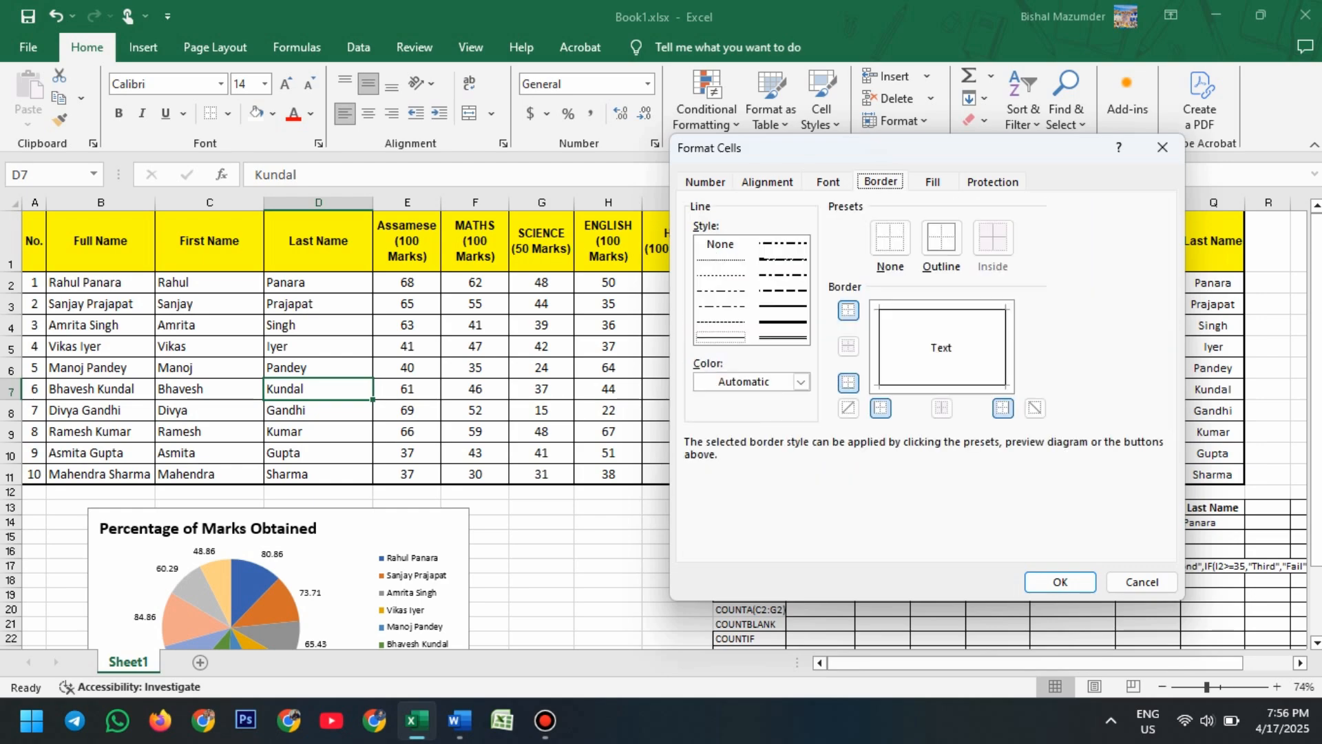
click(933, 181)
click(993, 182)
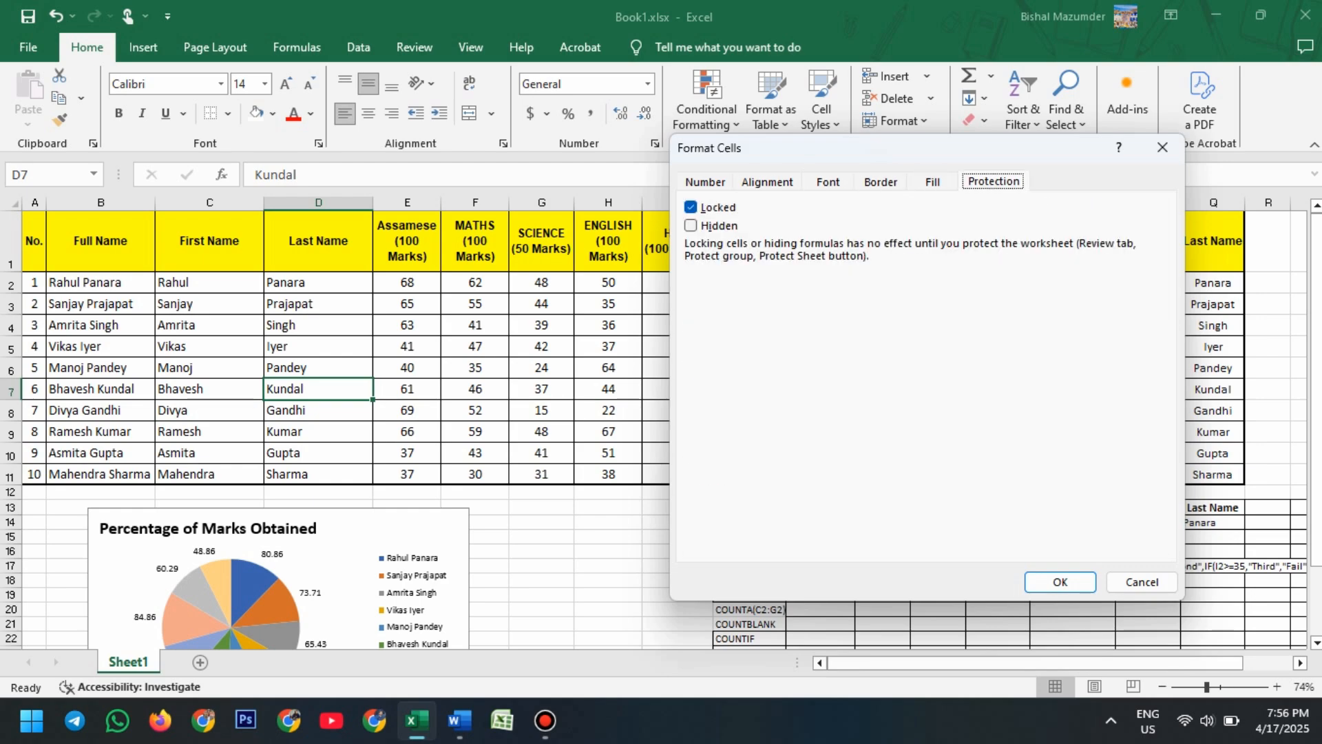
key(Left)
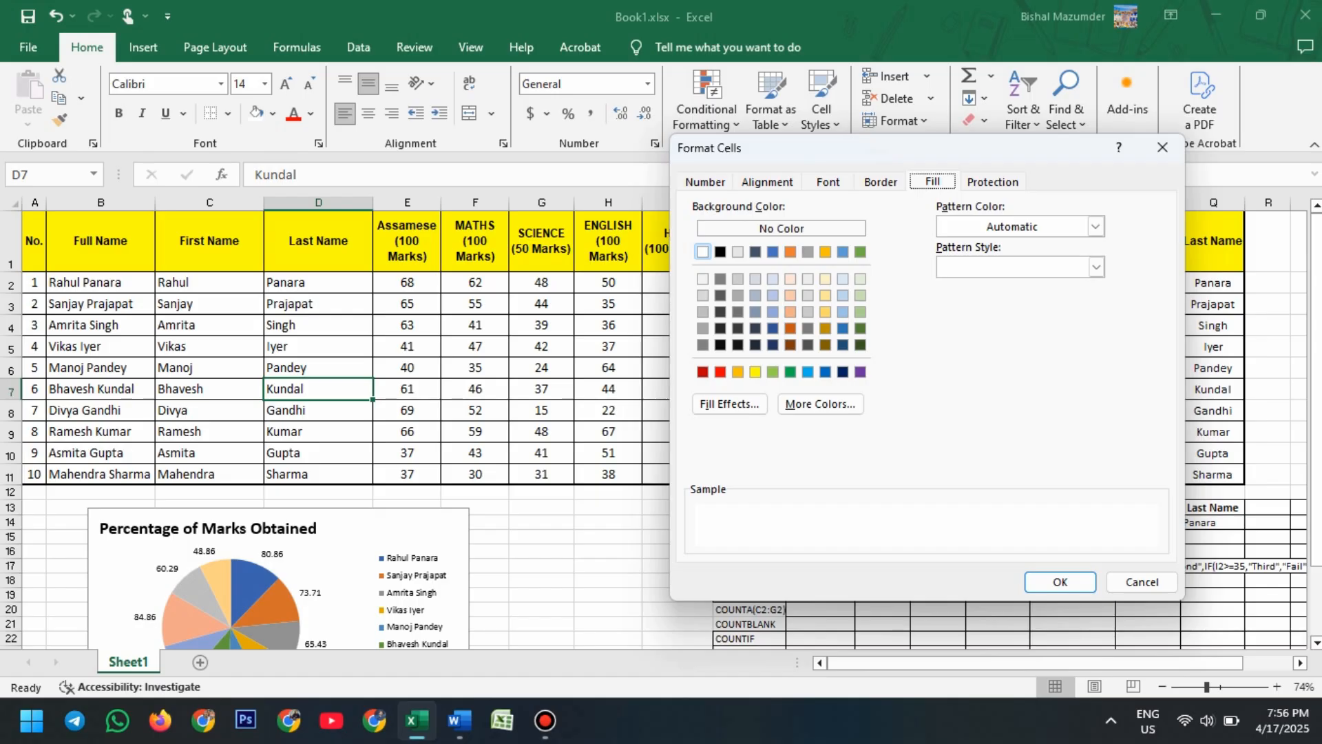
key(Escape)
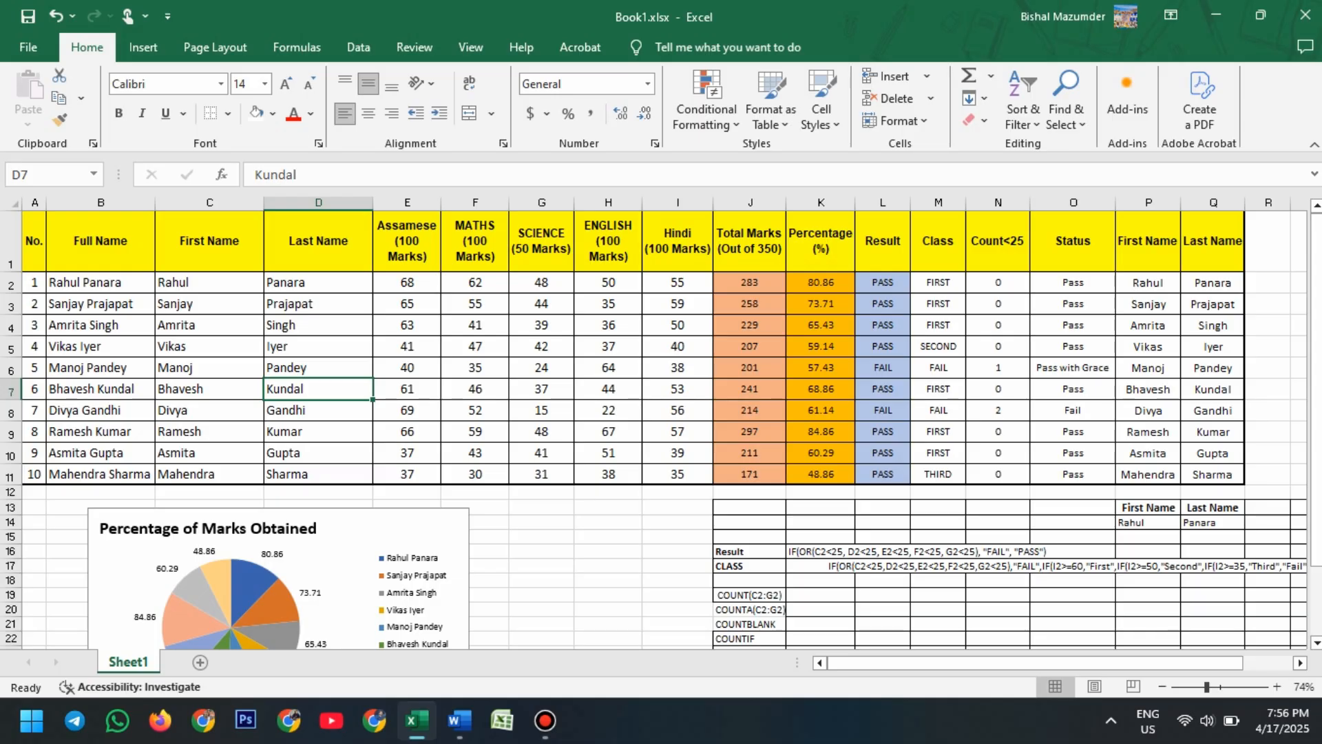
Review the font colour, fill colour and border choices, including the border line colour options, without applying any
click(311, 114)
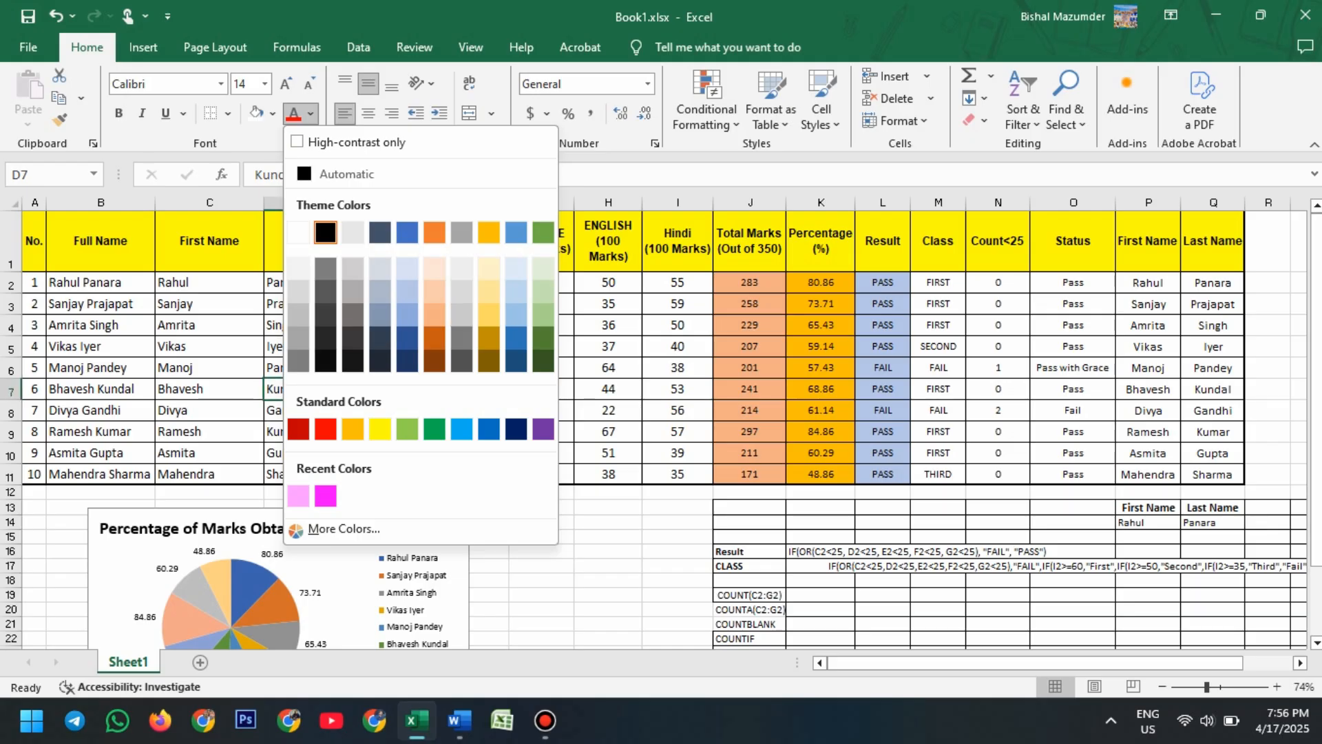
click(272, 113)
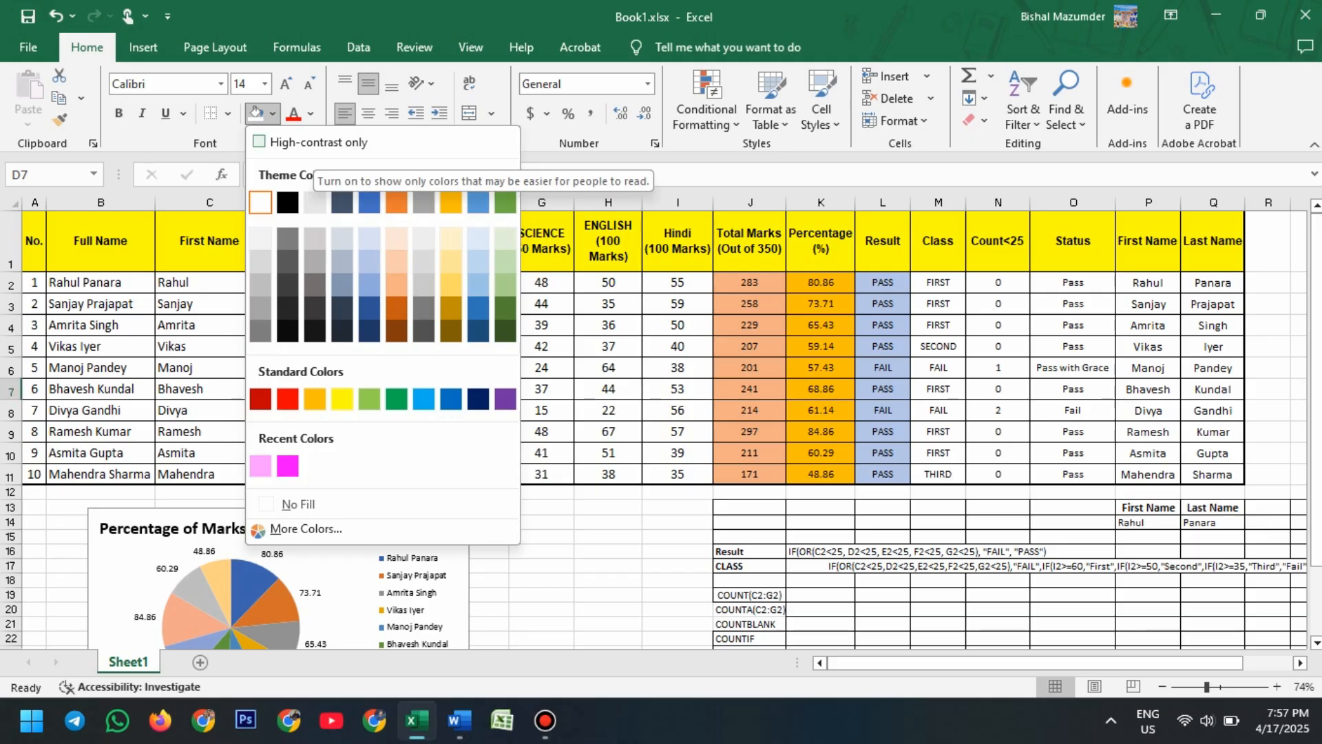
key(Escape)
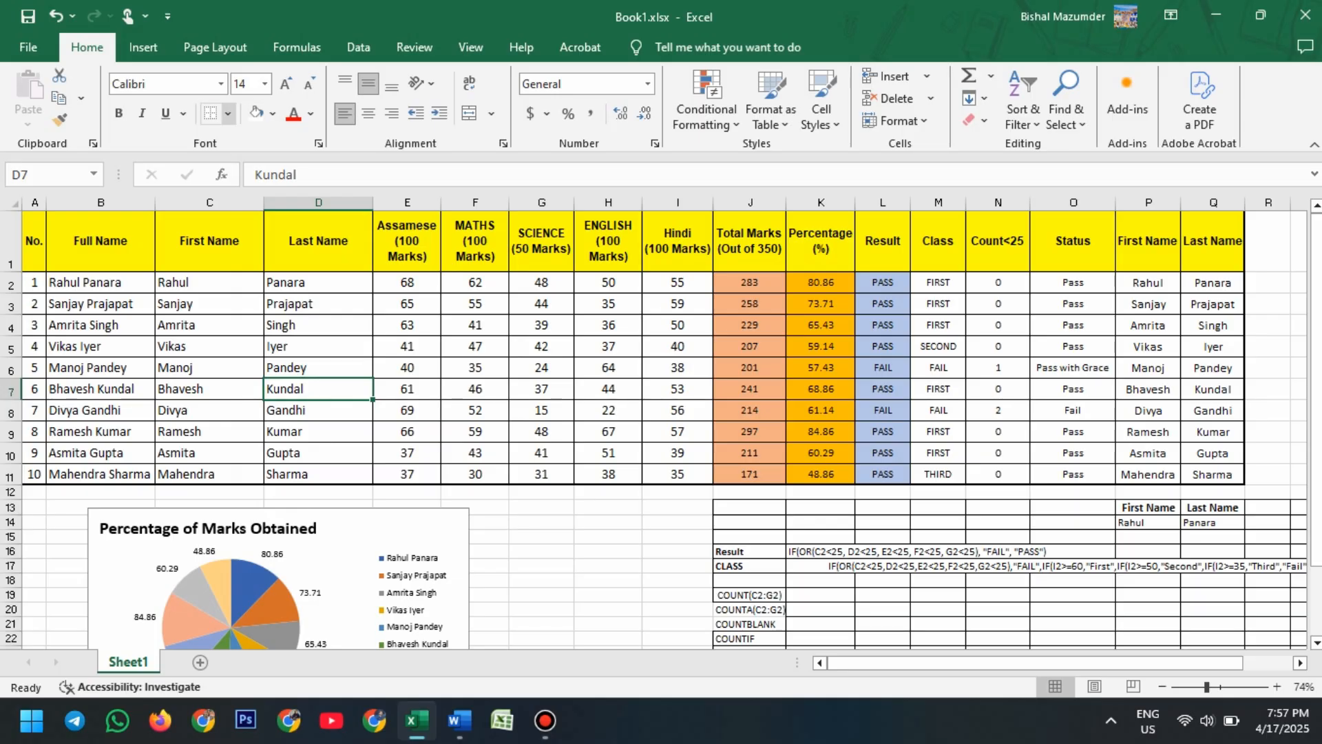
click(228, 113)
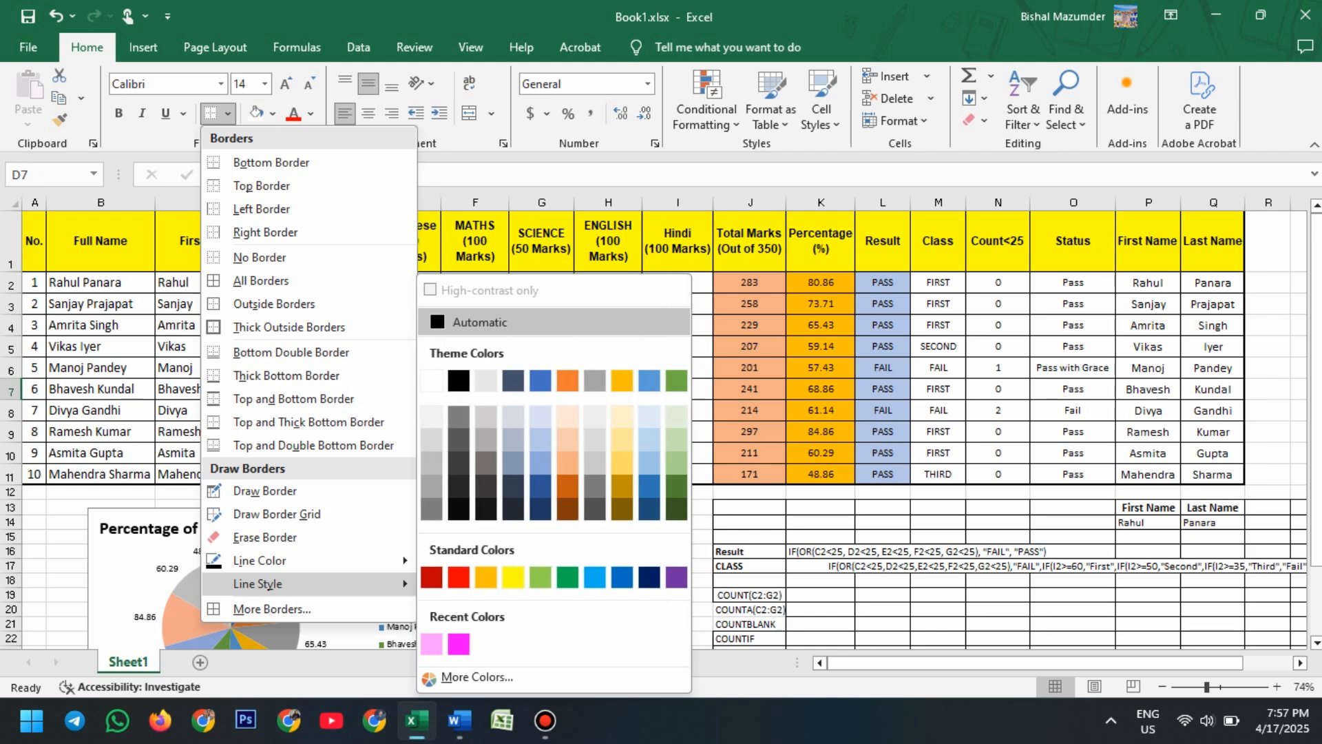
mouse_move(258, 584)
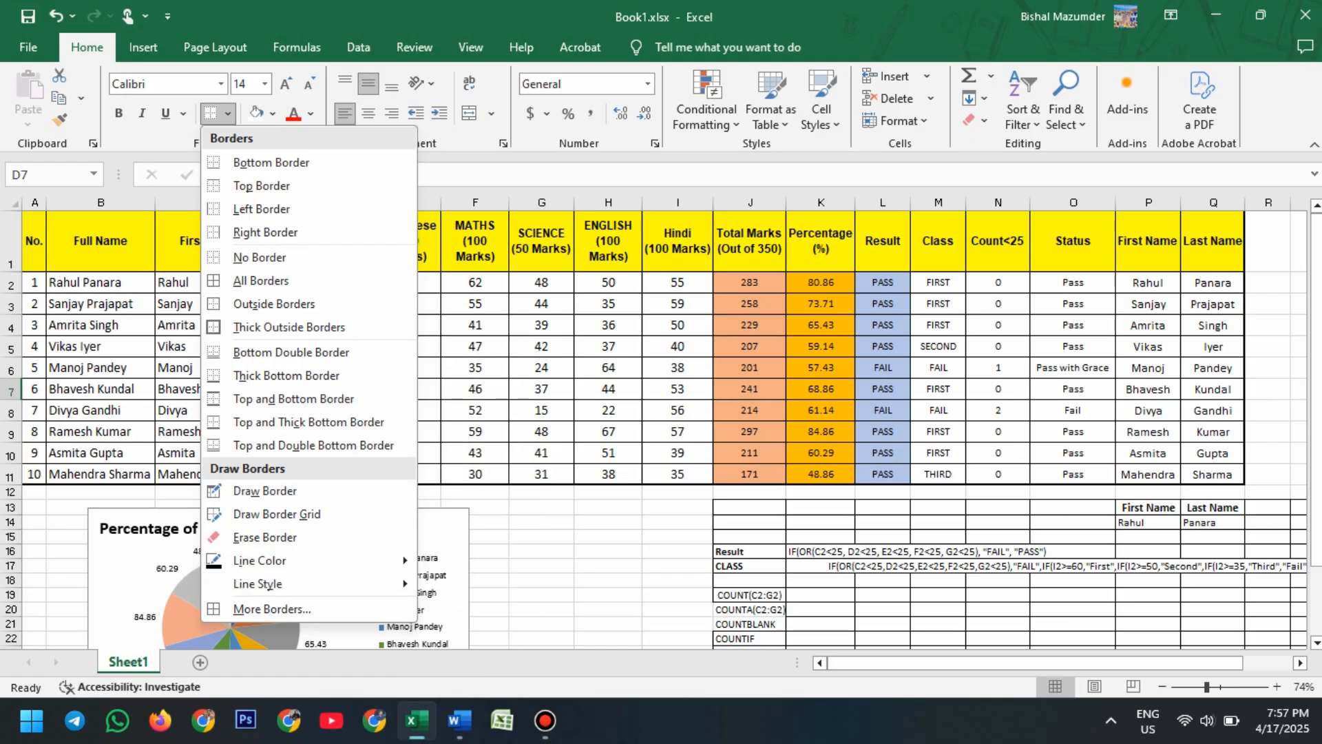
key(Escape)
Look over the commands for inserting objects and setting up the page, and select the pie chart's legend
click(143, 47)
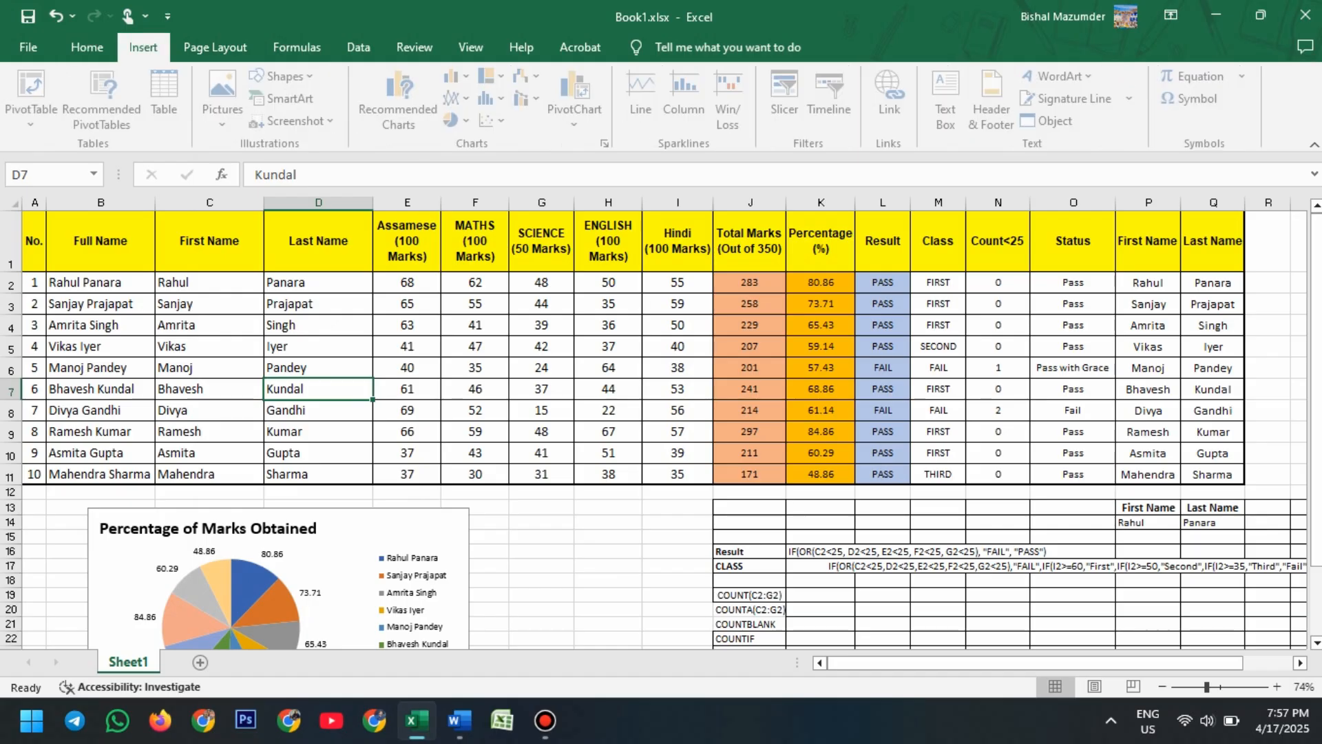
click(215, 47)
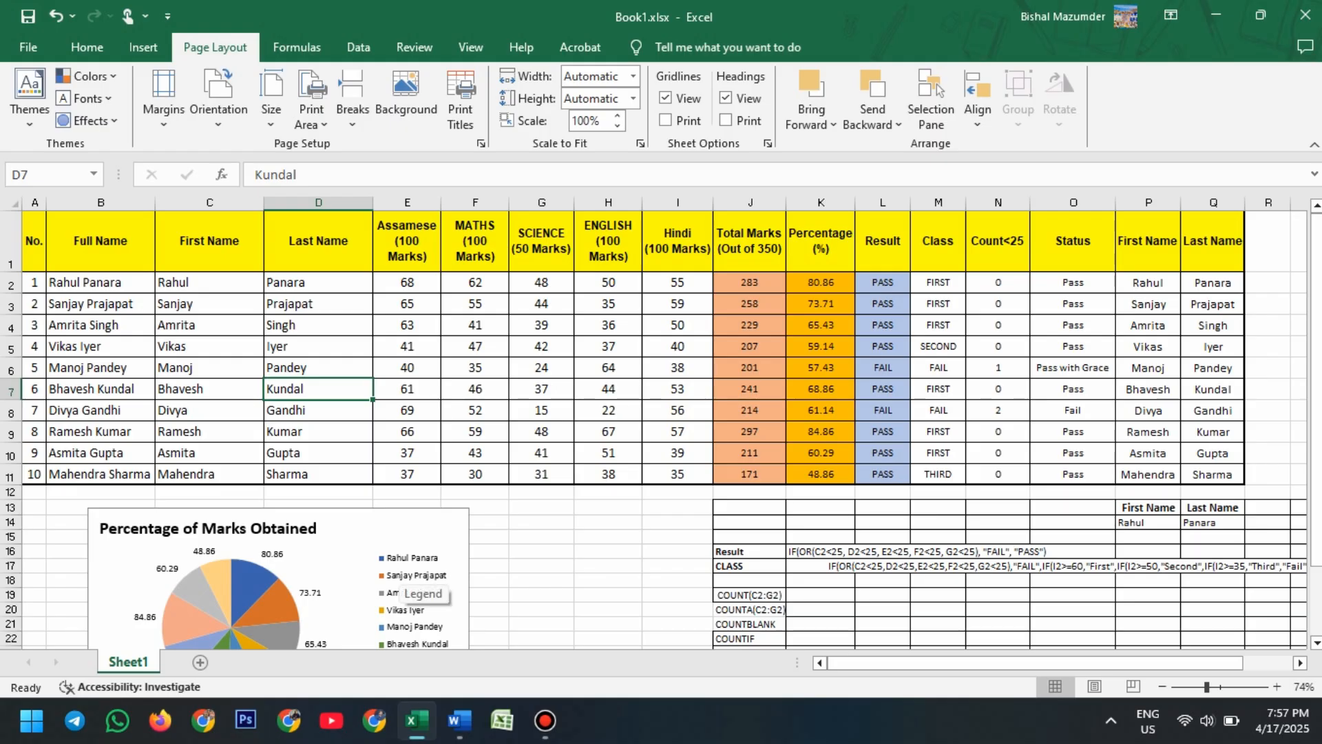
click(399, 586)
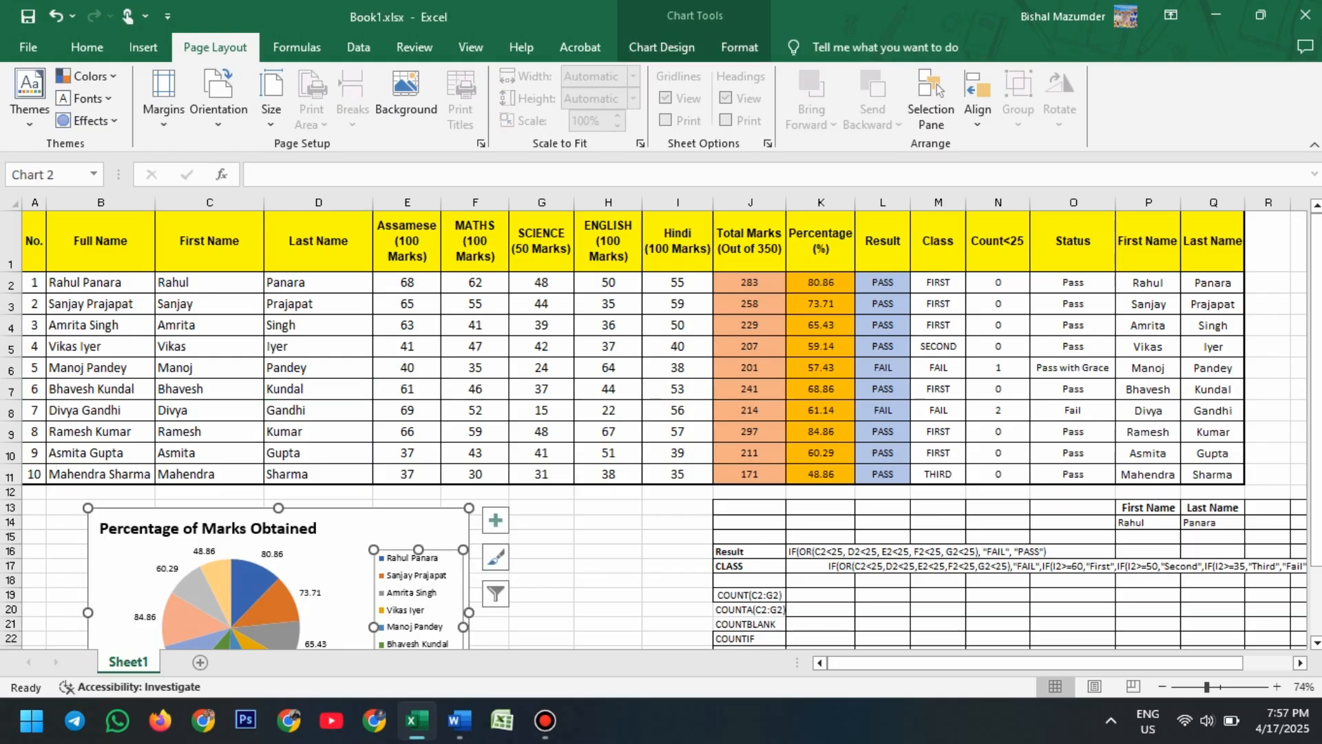